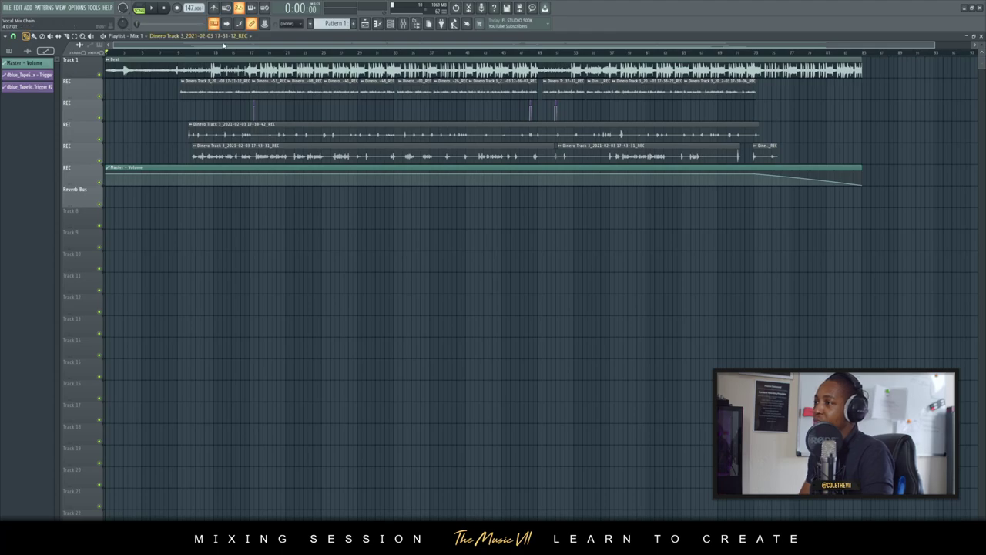
Set the playback position shortly before the vocals, then open the mixer and widen it to show inserts up to 29
left_click_drag(224, 52, 168, 51)
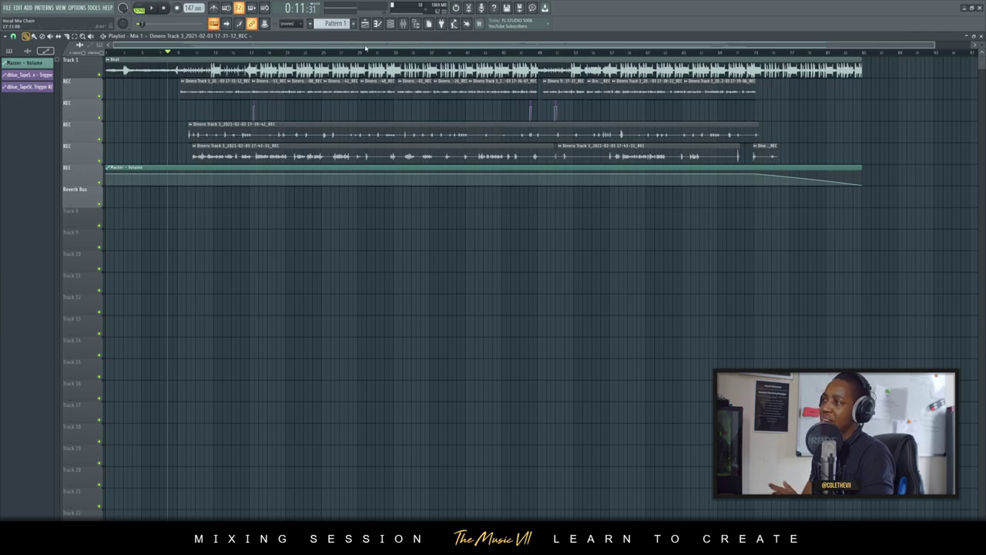
left_click(402, 24)
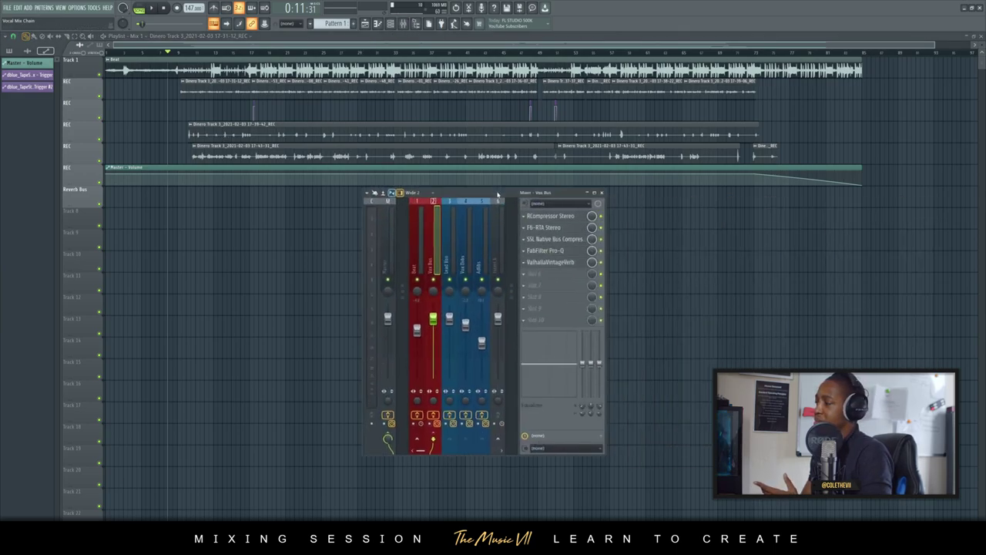
left_click_drag(606, 299, 976, 301)
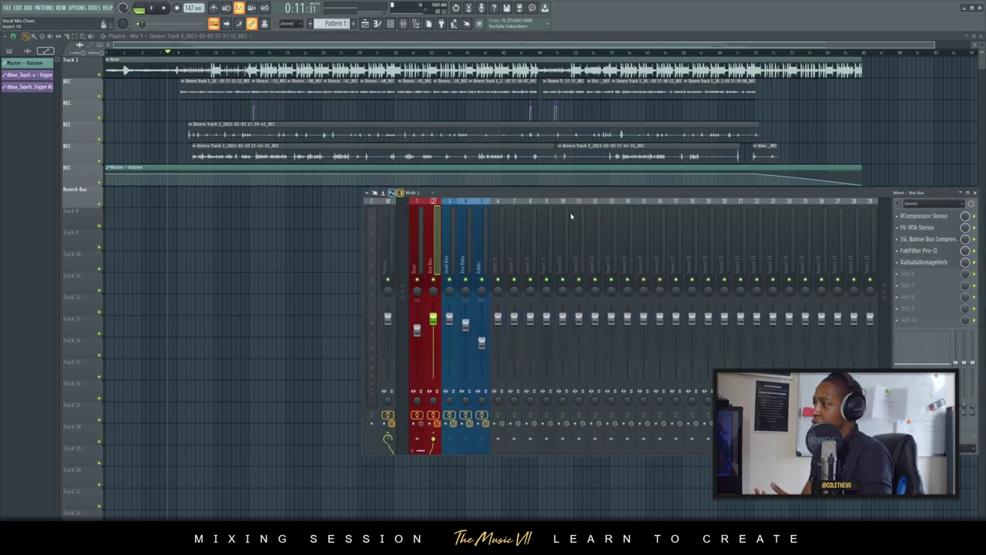
left_click_drag(582, 195, 457, 209)
Look through the effect chains of the Lead Vox, Vox Dubs, Adlibs, Vox Bus and Beat inserts
left_click(328, 274)
left_click(344, 274)
left_click(363, 276)
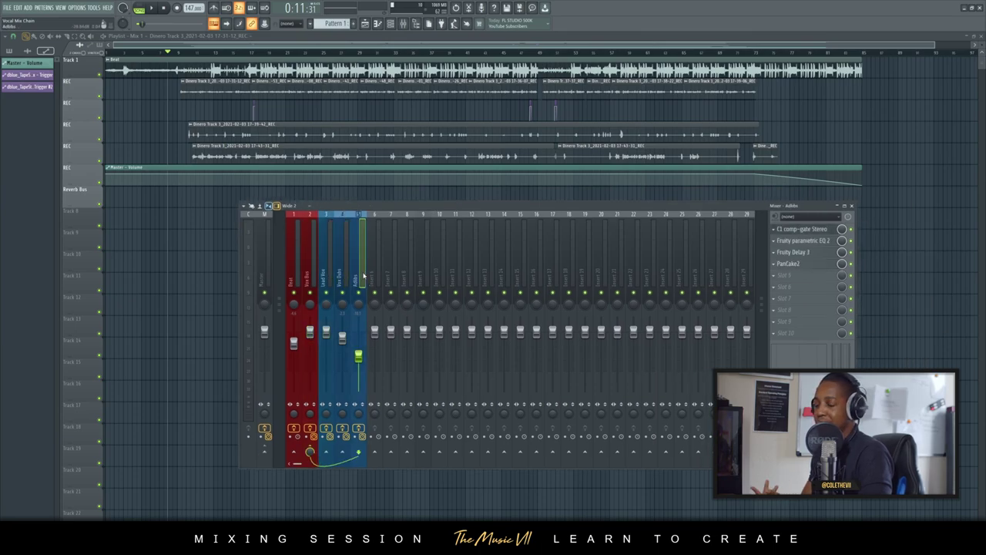
left_click(309, 275)
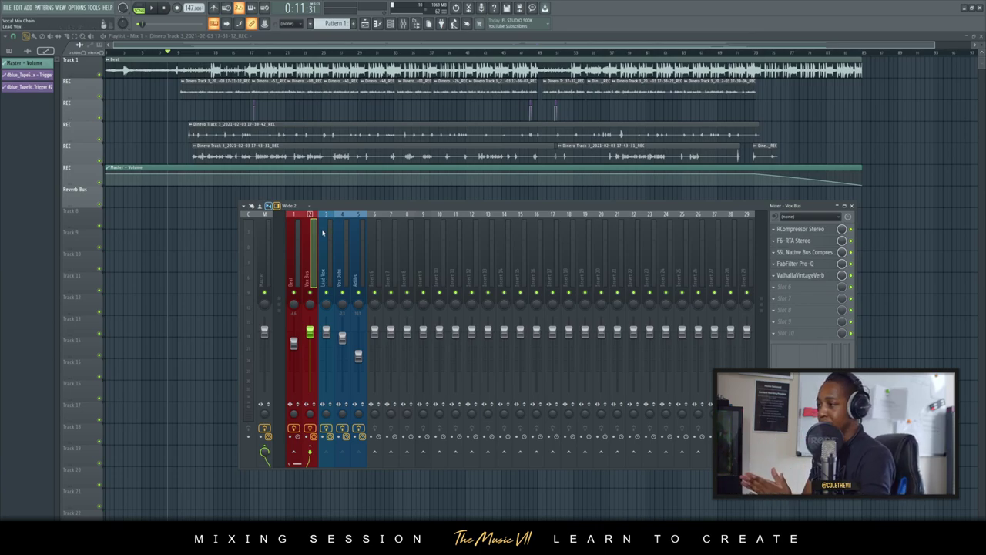
left_click(295, 269)
Play the full mix from shortly before the vocals enter and stop after listening
left_click_drag(282, 52, 157, 51)
key("space")
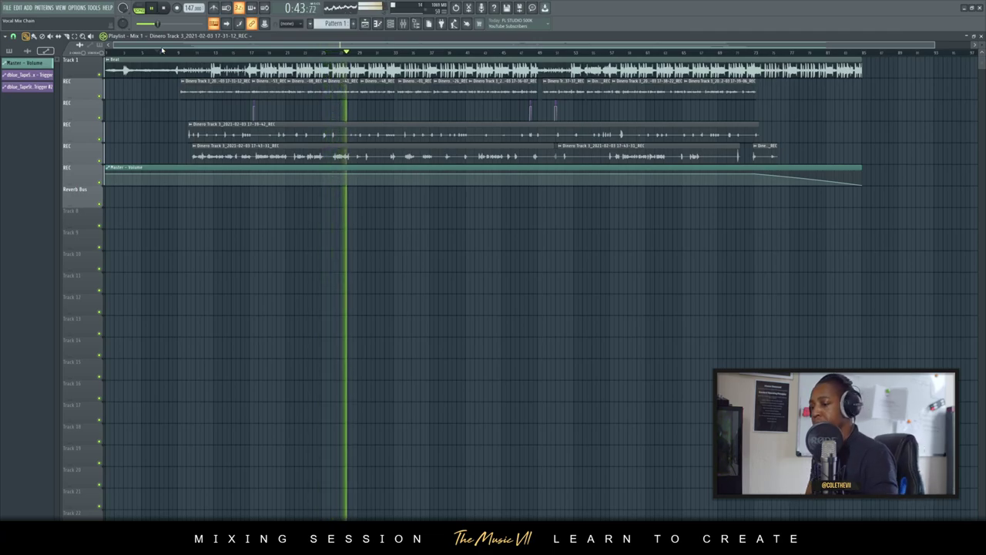
key("space")
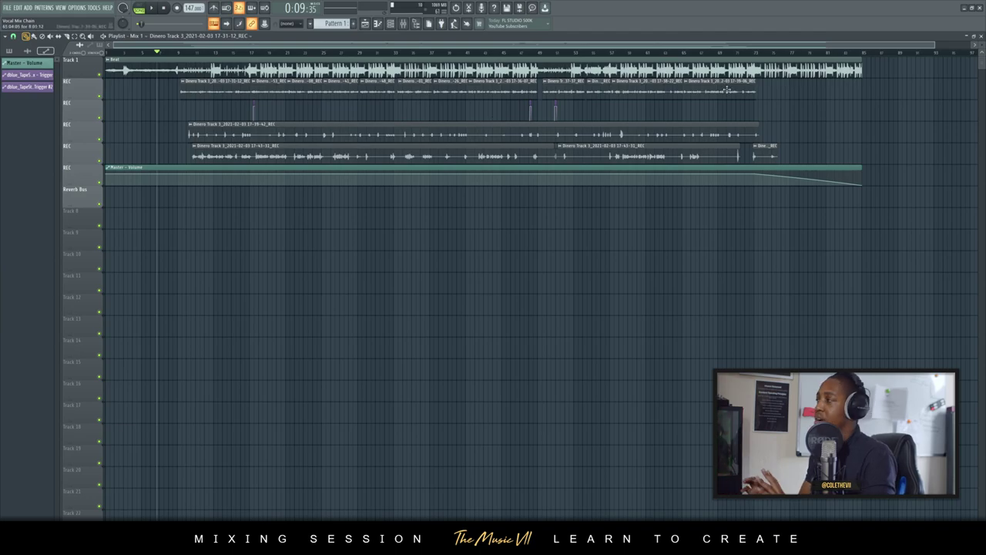
Solo the lead vocal playlist track and play it from its start while watching the mixer levels
right_click(98, 96)
left_click(181, 52)
key("space")
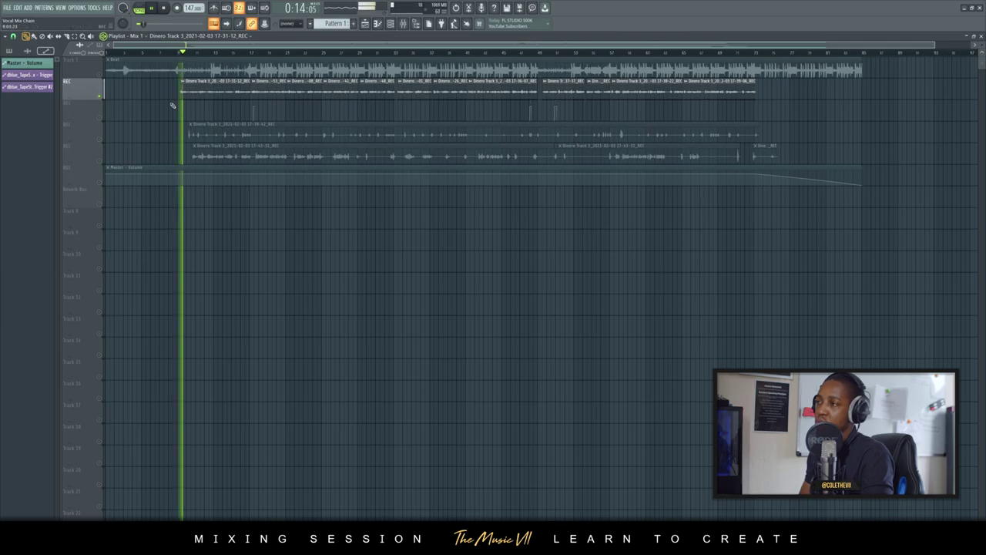
left_click(403, 24)
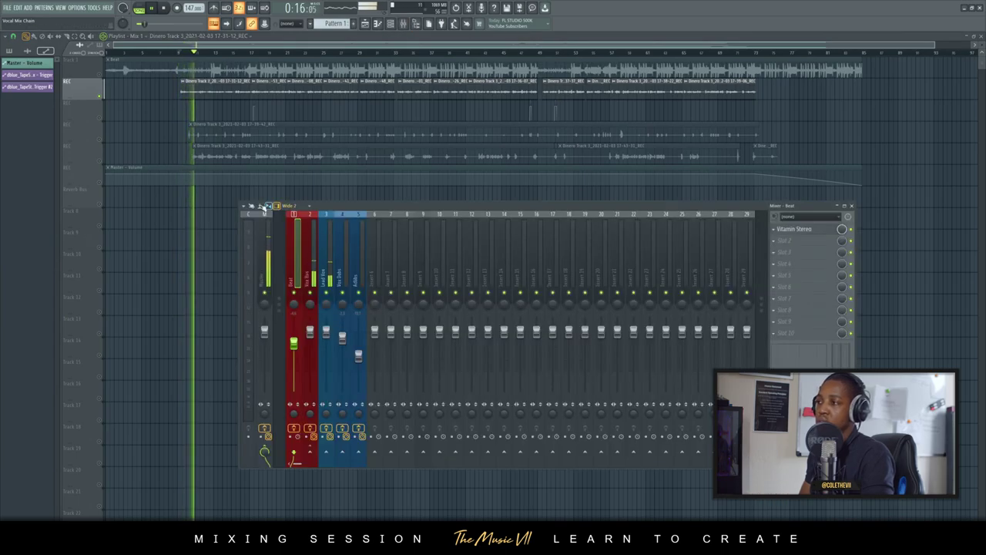
key("space")
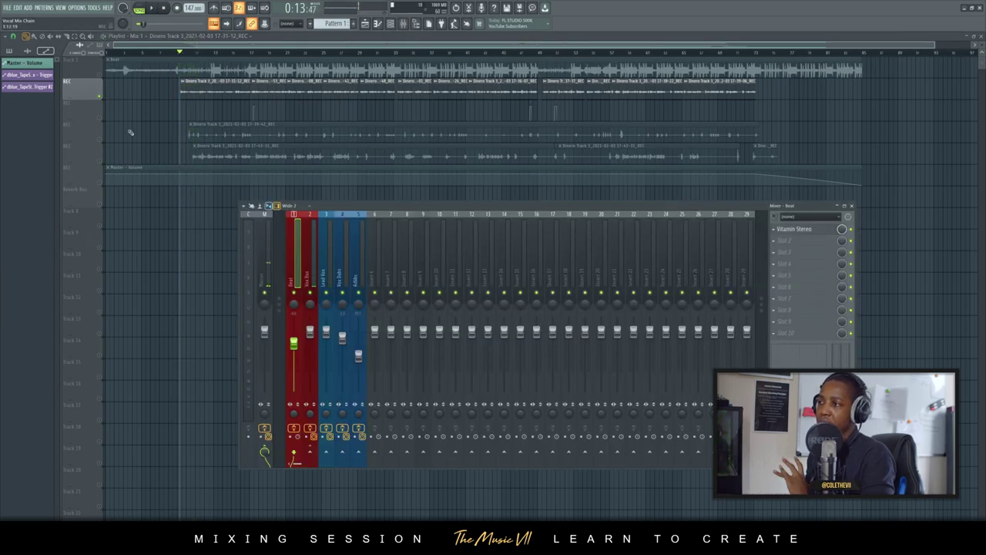
Unsolo the lead vocal track and bypass the effects on the Master, Beat, Vox Bus, Lead Vox, Vox Dubs and Adlibs inserts for playback
left_click(98, 103)
left_click(404, 25)
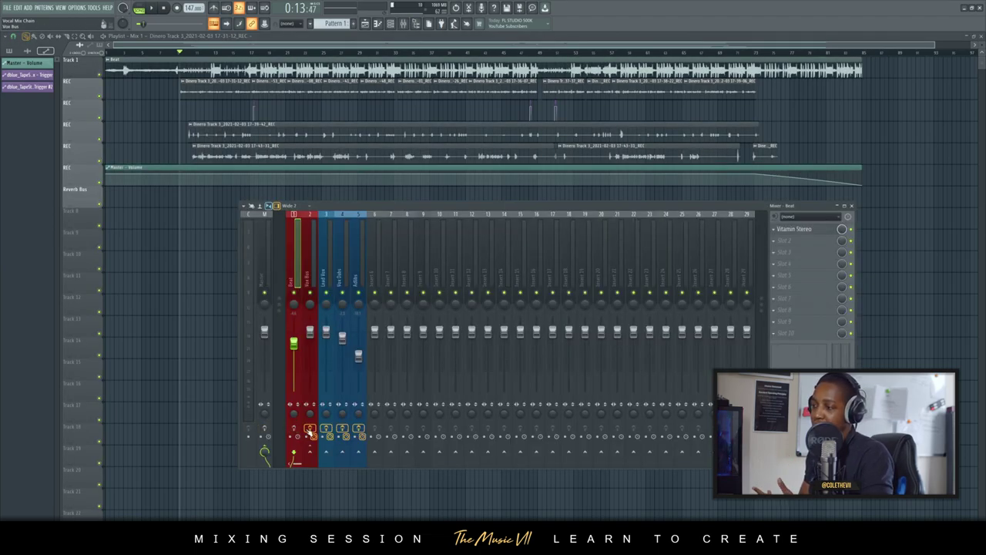
key("space")
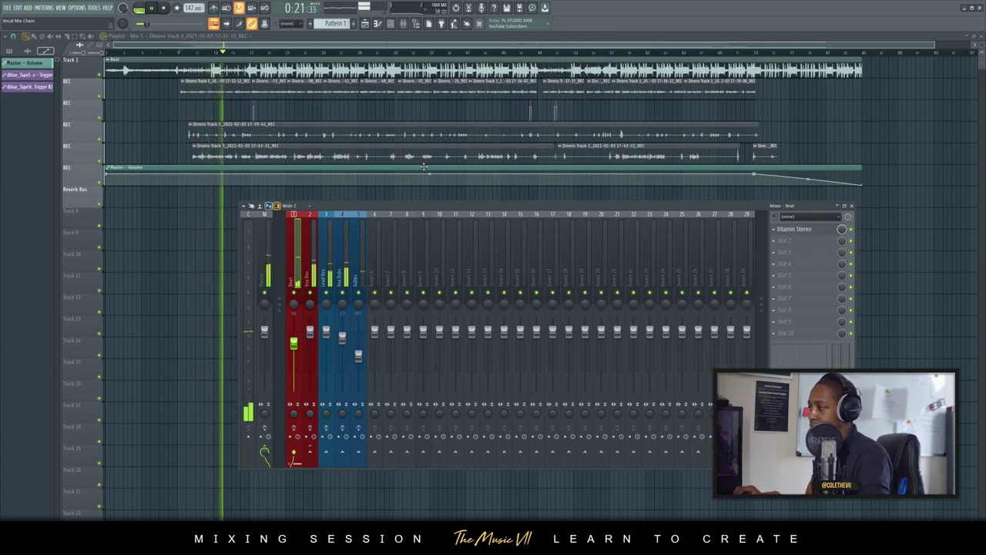
Listen to the unprocessed mix while examining the Beat, vocal and Master inserts in turn, then stop playback
left_click(319, 267)
left_click(297, 270)
left_click(327, 269)
left_click(341, 270)
left_click(357, 270)
left_click(295, 269)
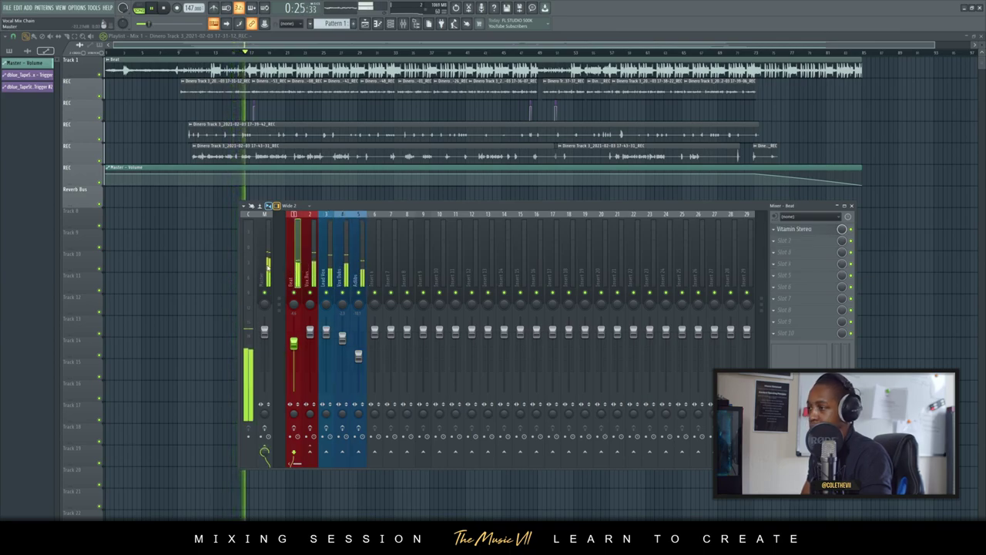
left_click(266, 269)
left_click(311, 267)
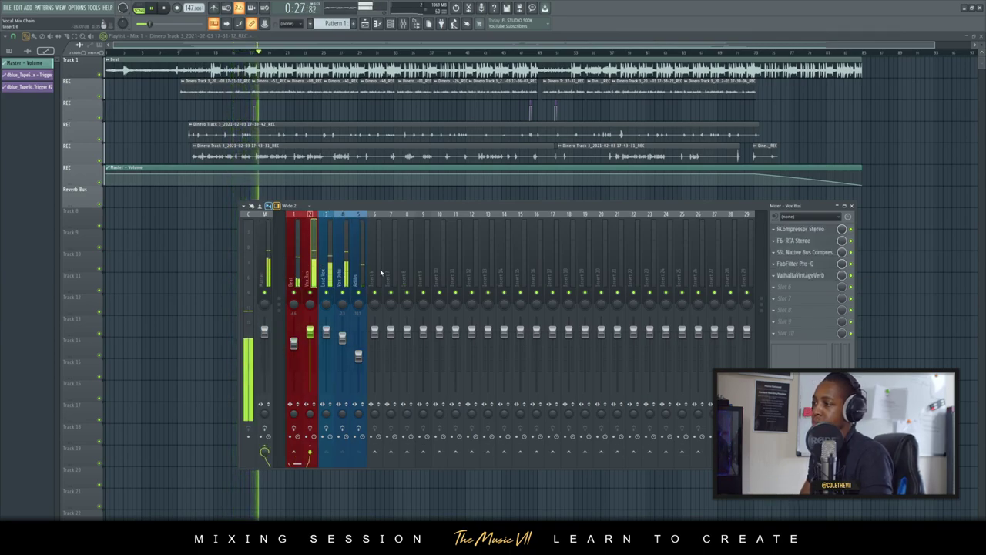
key("space")
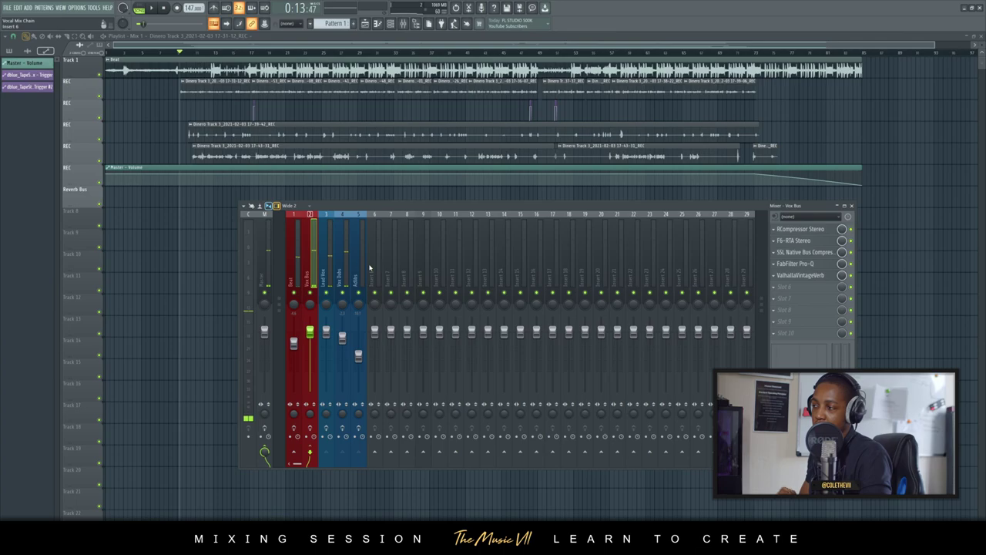
Re-enable the effects on the Master, Beat, Vox Bus, Lead Vox, Vox Dubs and Adlibs inserts and select Lead Vox
left_click(266, 429)
left_click(310, 428)
left_click(326, 429)
left_click(342, 429)
left_click(358, 429)
left_click(326, 273)
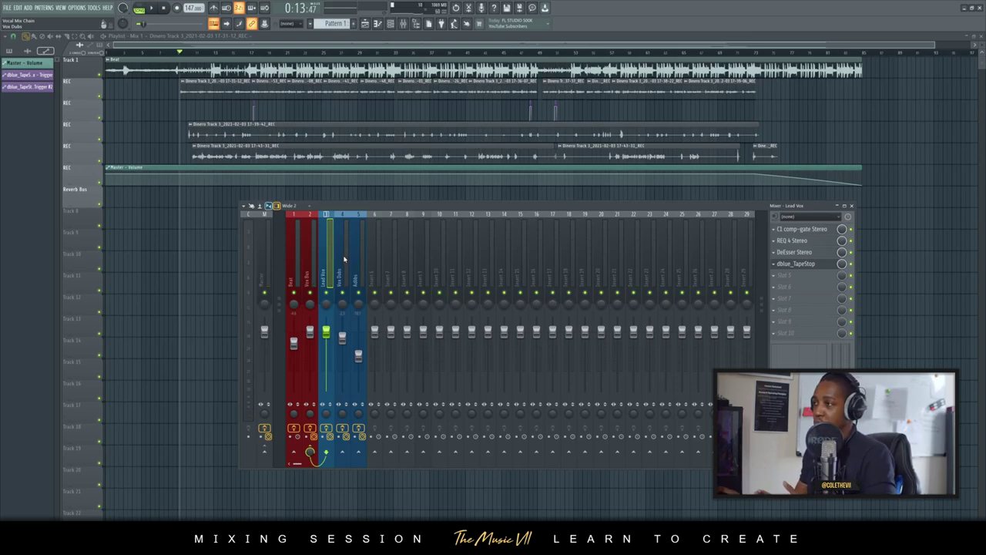
Solo the lead vocal playlist track, bypass the Master, Vox Bus and Lead Vox effects, and play the raw vocal
right_click(99, 97)
key("space")
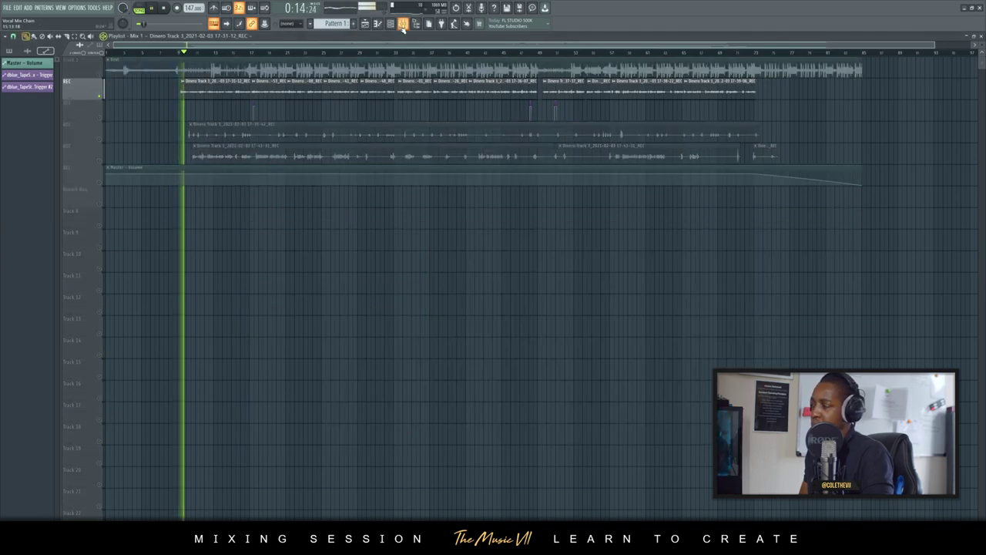
left_click(399, 25)
key("space")
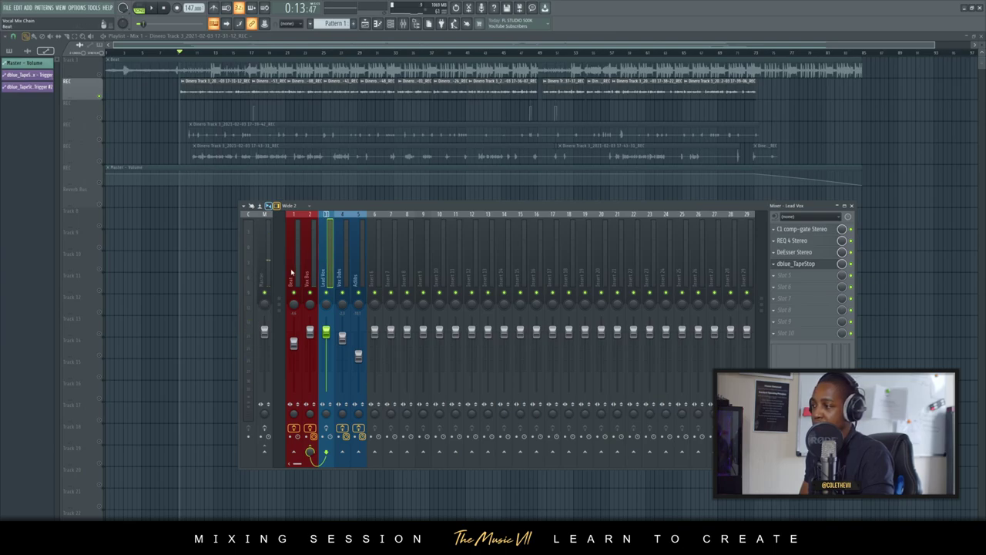
key("space")
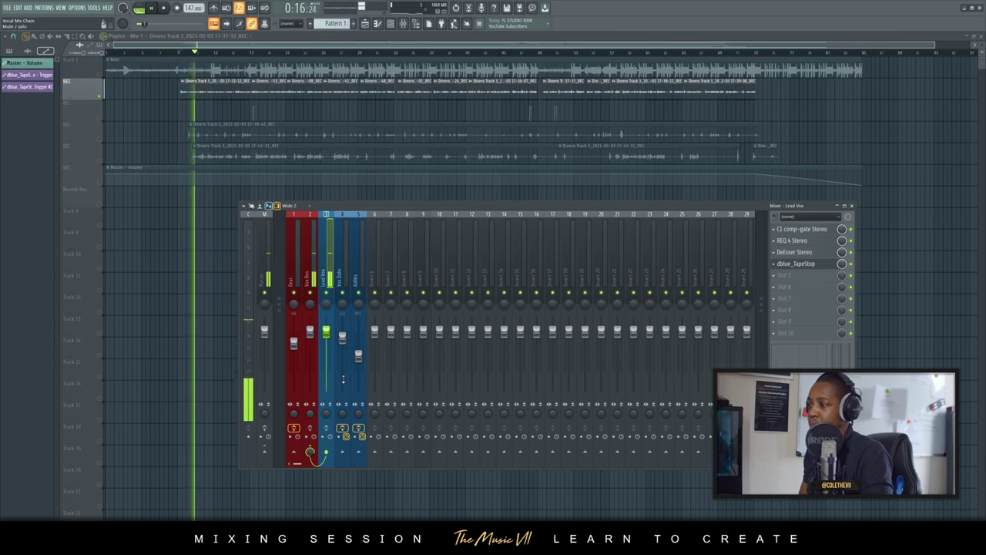
key("space")
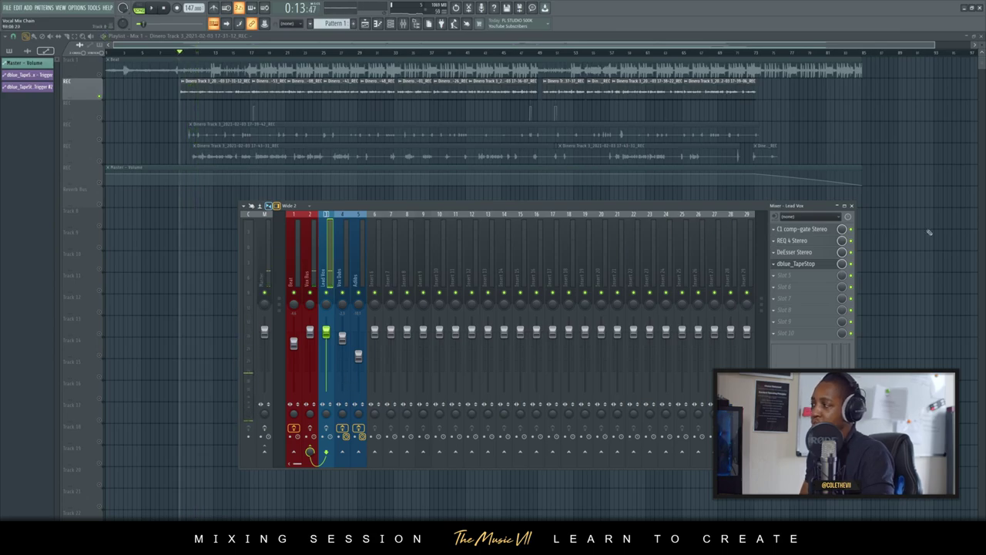
View the Lead Vox C1 comp-gate settings and the Vox Bus effect chain, closing the compressor window when done
left_click(810, 234)
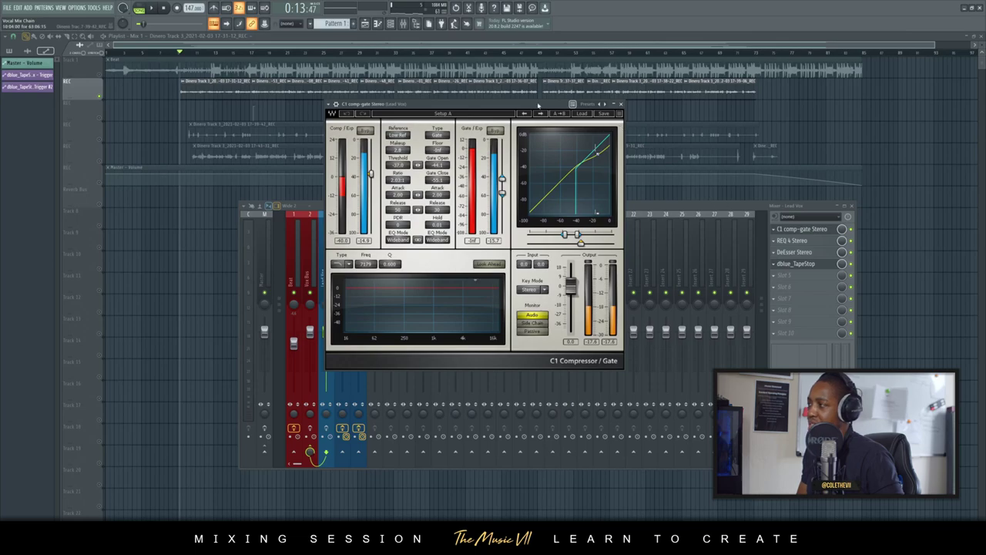
left_click_drag(478, 104, 664, 92)
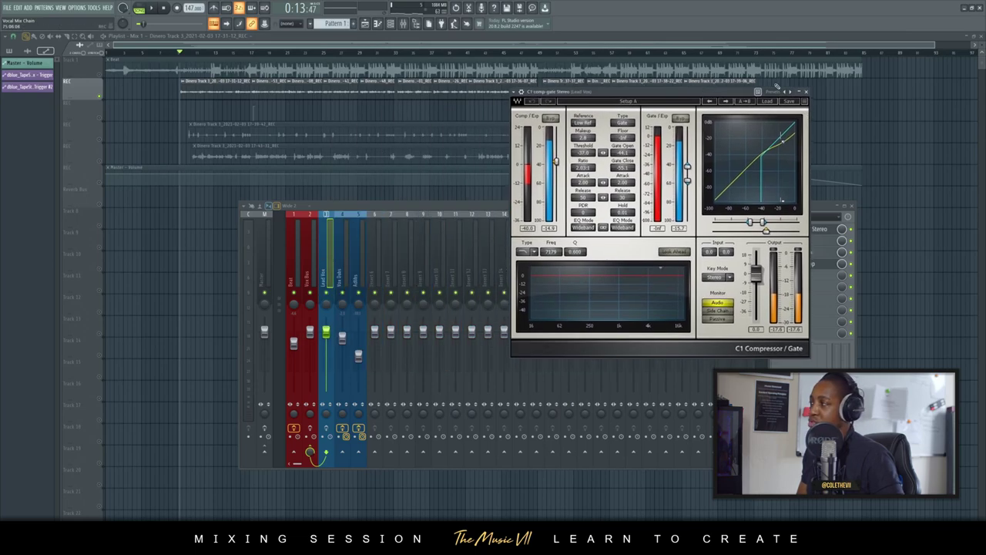
left_click(310, 276)
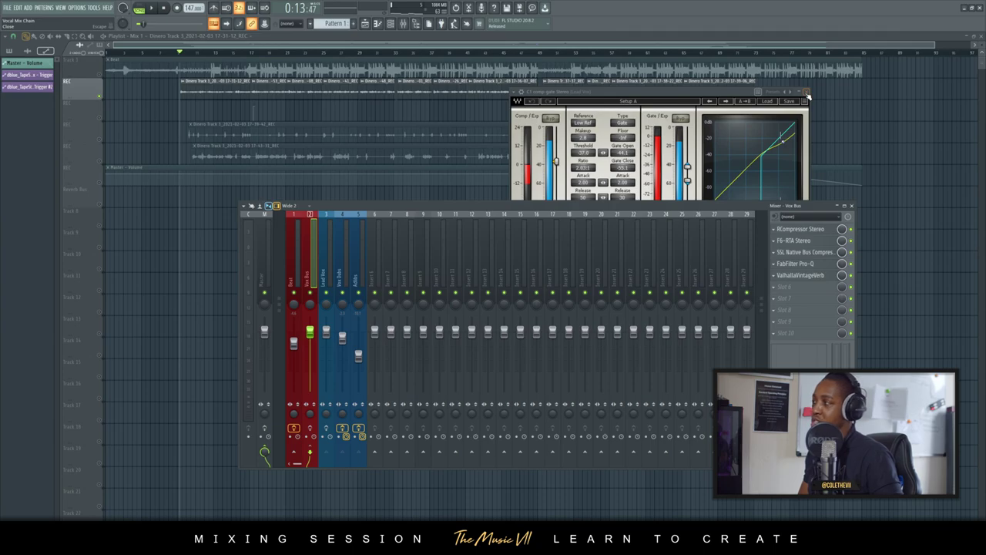
left_click(809, 94)
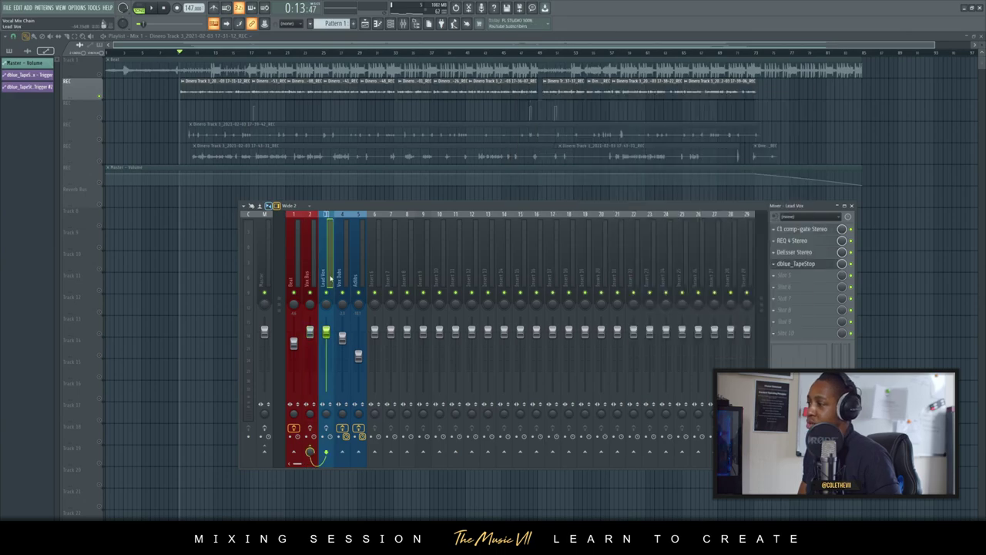
Open the C1 comp-gate on the Lead Vox insert and place its window over the middle of the mixer for examination
left_click(801, 229)
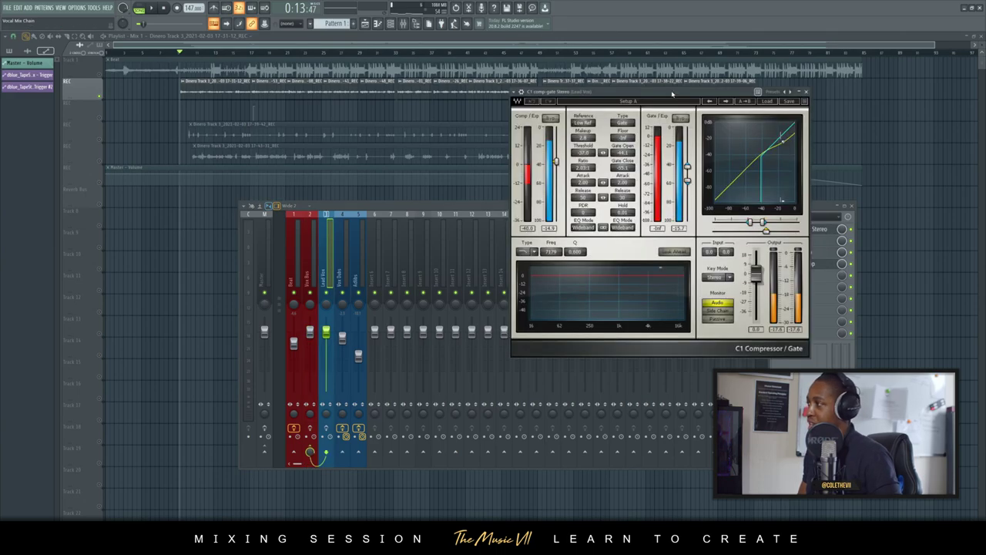
left_click_drag(673, 94, 577, 113)
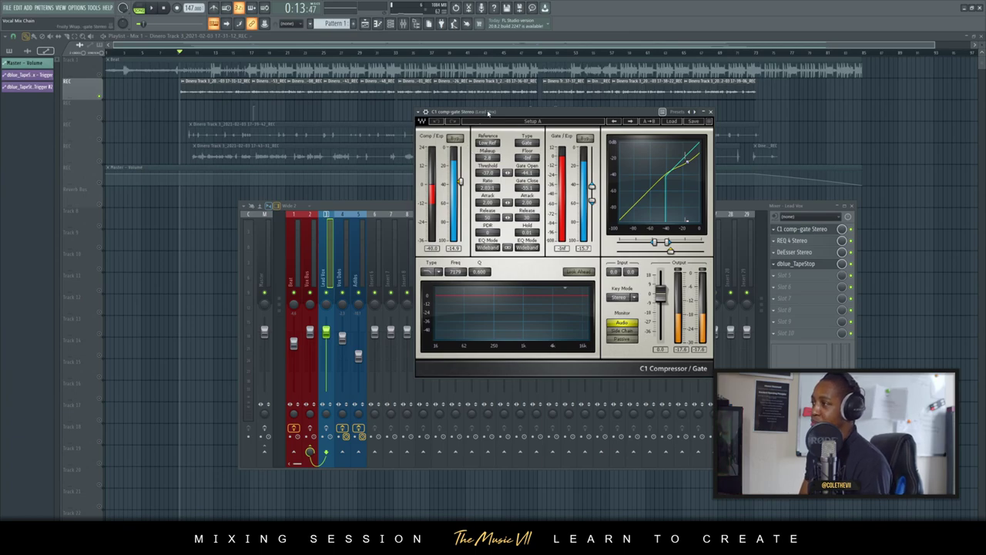
left_click_drag(488, 113, 452, 112)
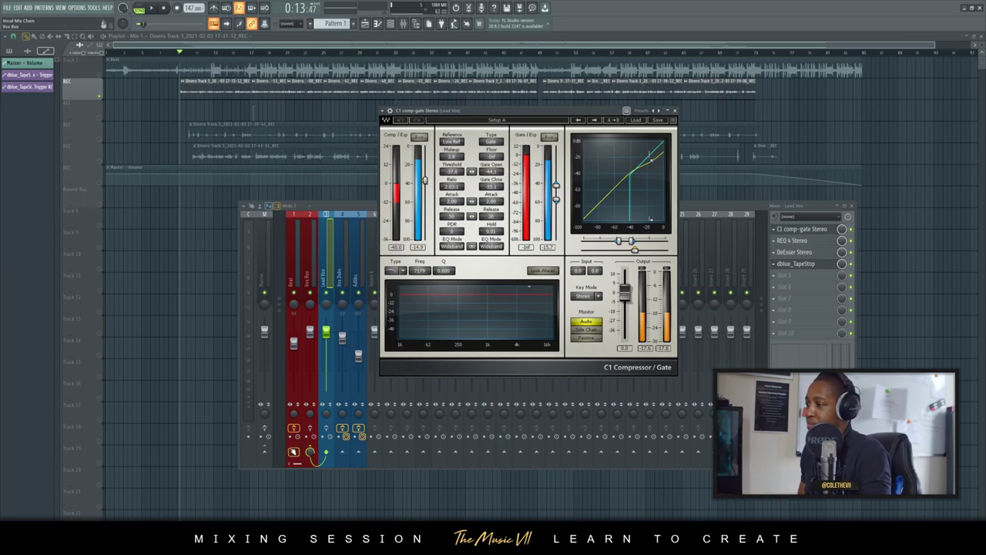
Re-enable the Lead Vox effects with only C1 comp-gate active, bypassing REQ 4, DeEsser and dblue_TapeStop, and play the vocal
left_click(328, 432)
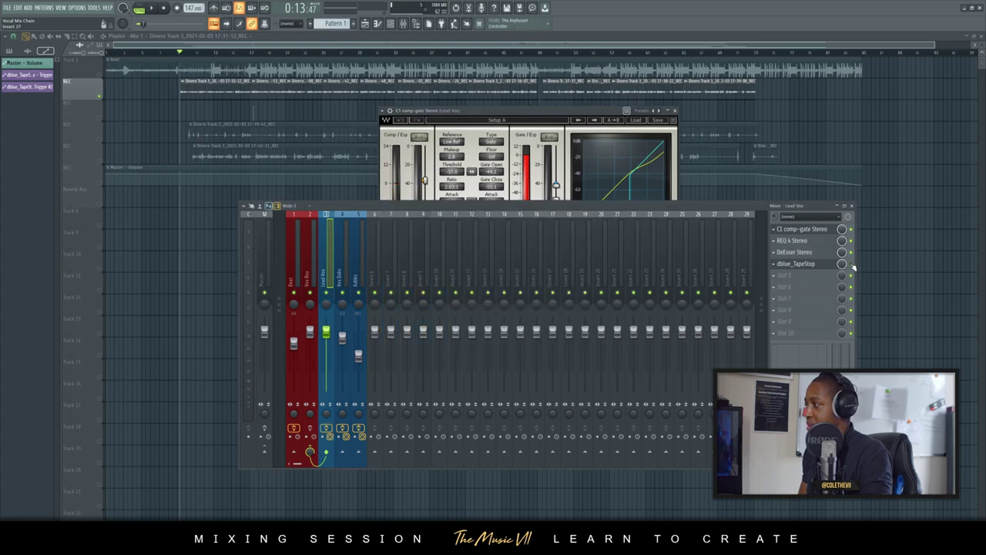
left_click(504, 109)
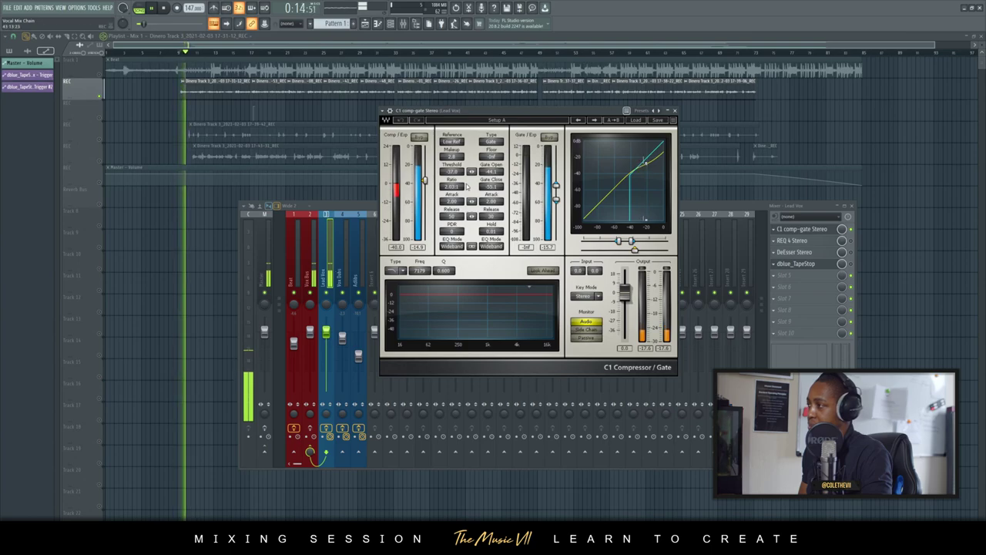
key("space")
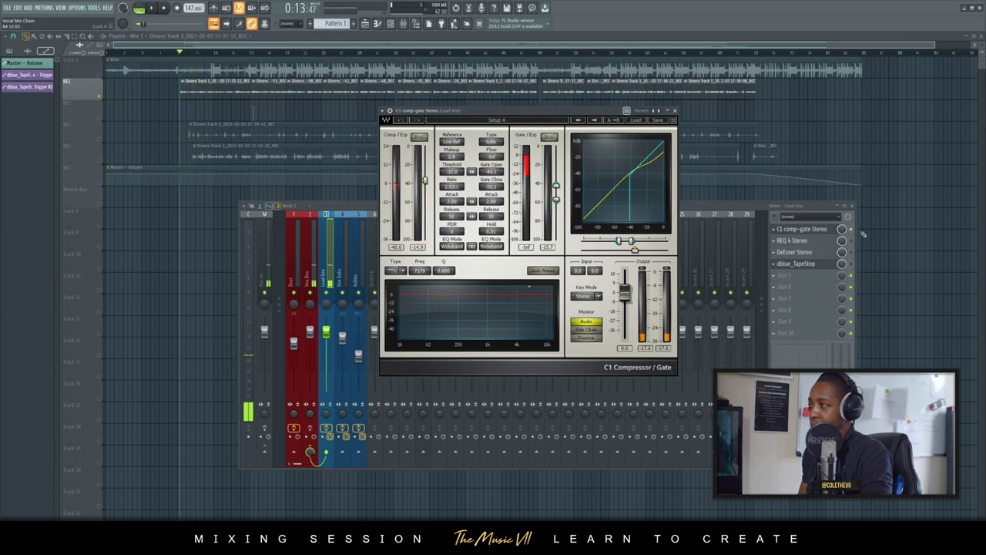
Compare the soloed lead vocal with C1 comp-gate bypassed and re-enabled, watching the compressor's meters during playback
key("space")
left_click(852, 230)
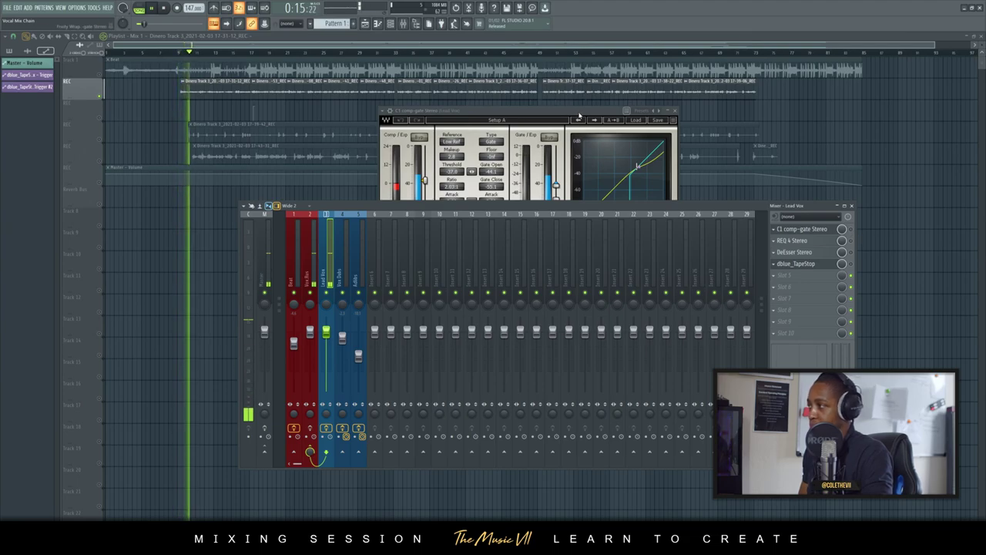
left_click(578, 112)
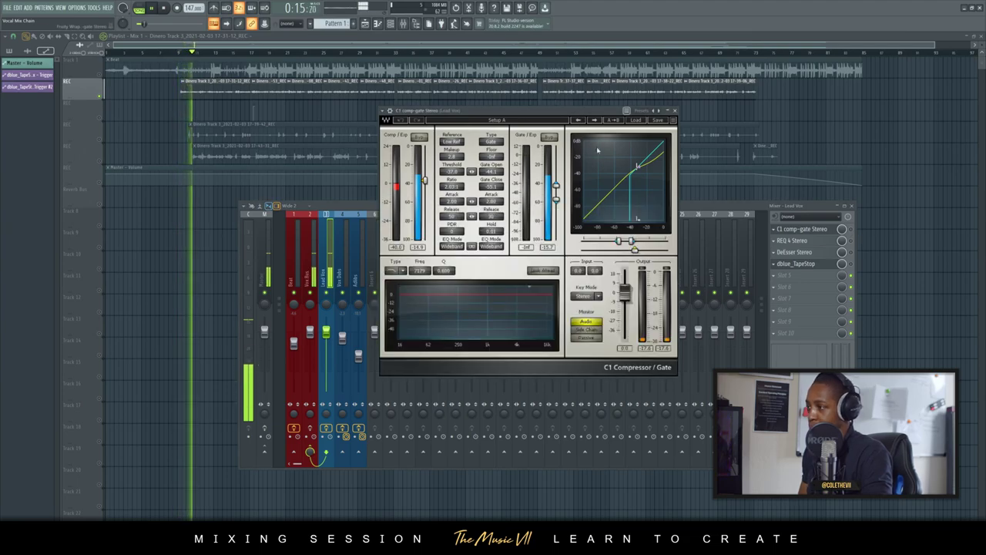
key("space")
left_click(853, 235)
key("space")
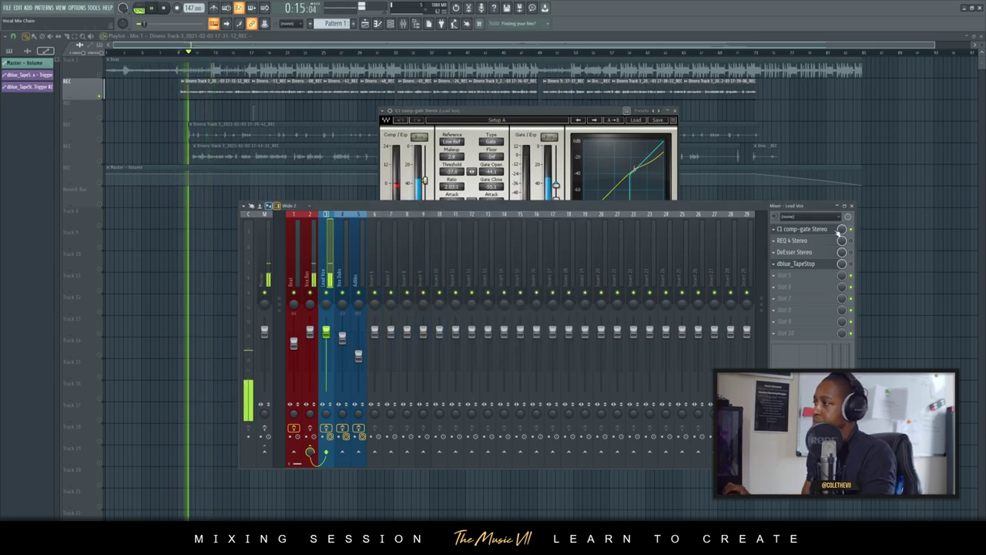
left_click(450, 114)
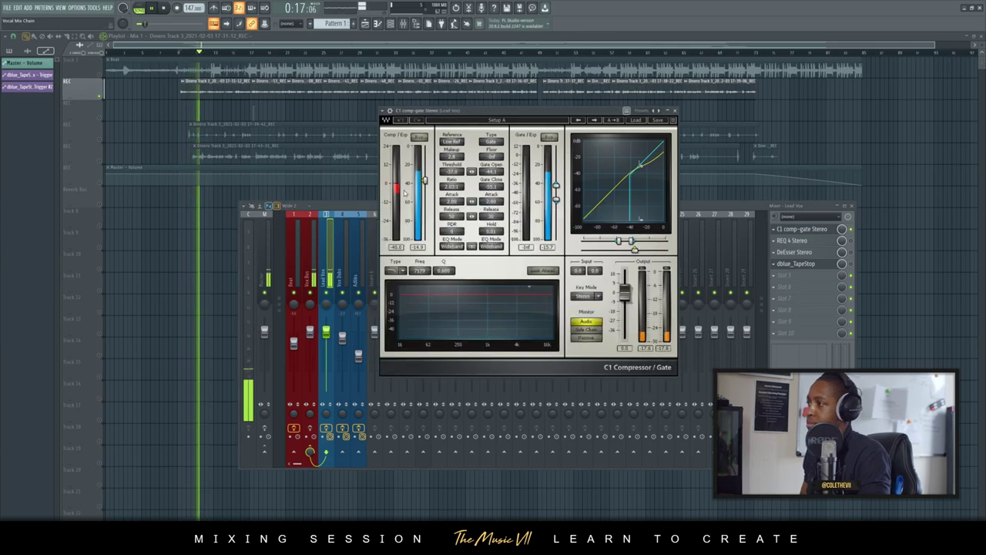
key("space")
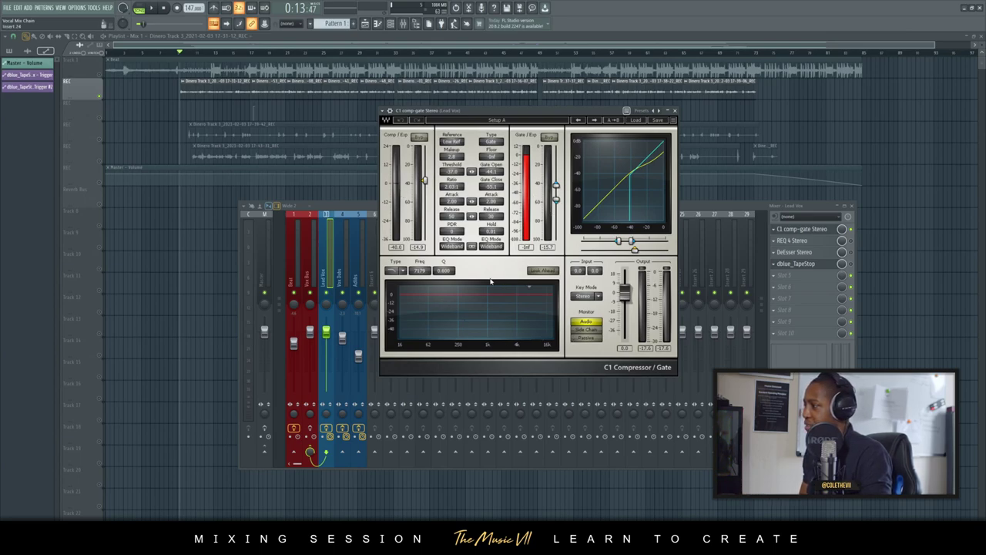
Play the soloed lead vocal once more through C1 comp-gate, watching its meters, and close the compressor window
key("space")
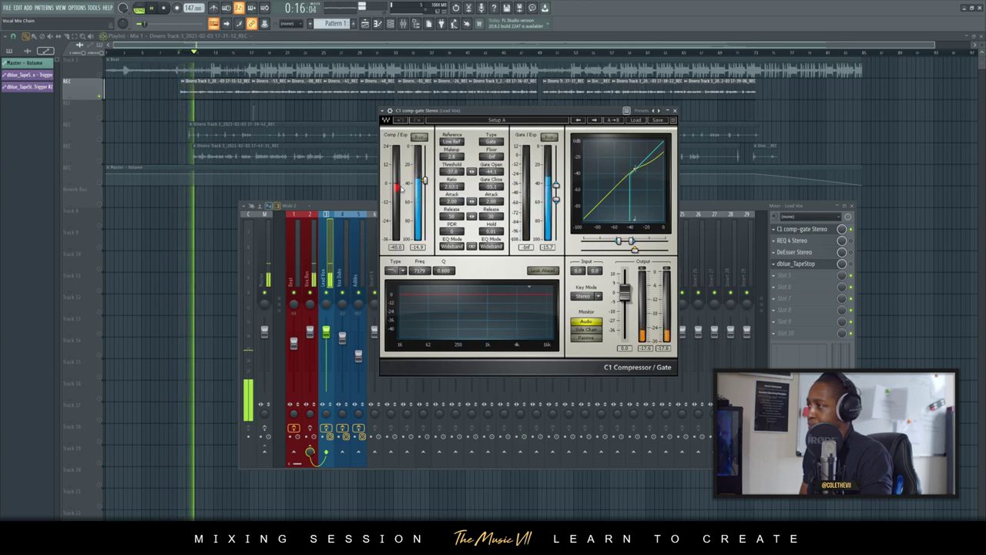
key("space")
left_click(675, 112)
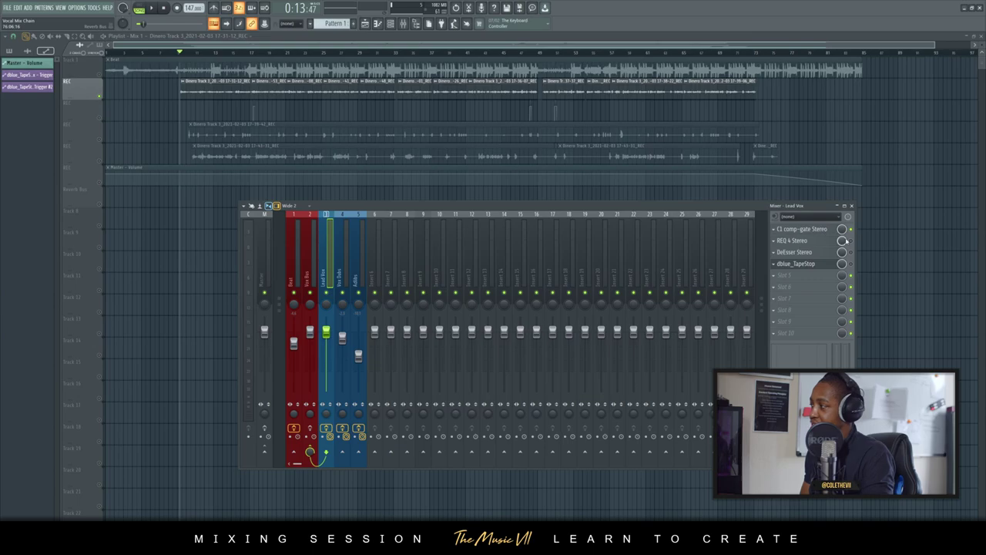
Examine the REQ 4 equalizer curve on the Lead Vox insert and close its window
left_click(794, 241)
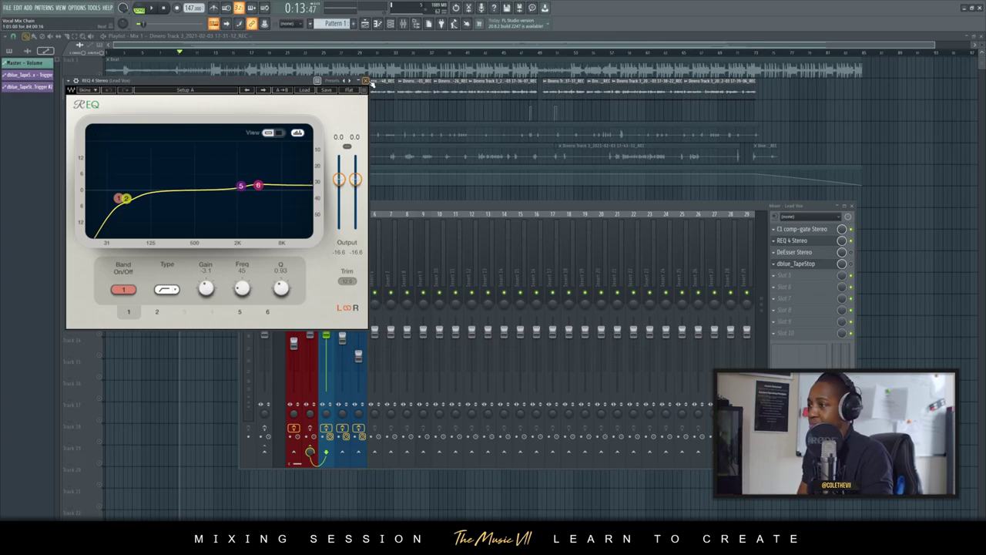
left_click(366, 81)
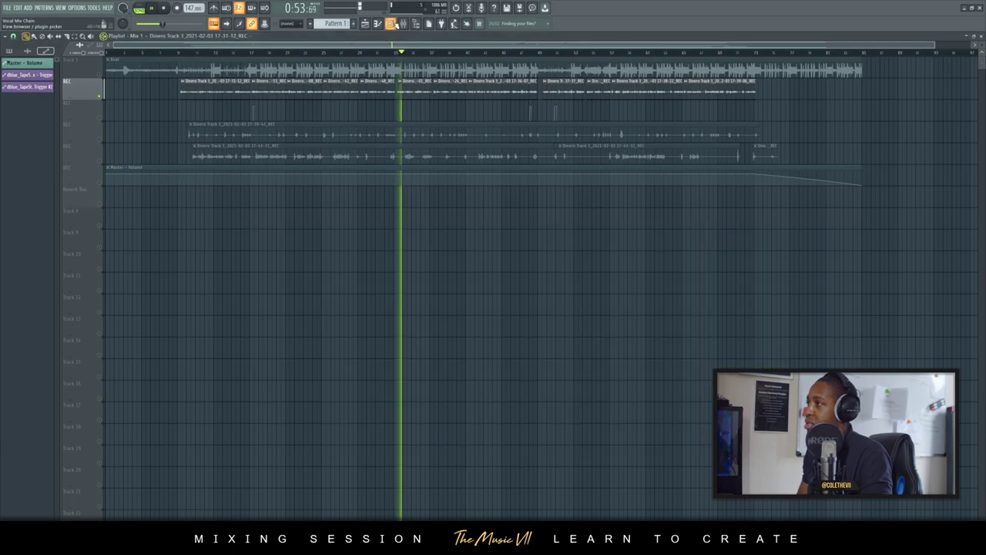
Play the lead vocal together with the unmuted Beat track from about 0:53, and mute the beat again
left_click(393, 23)
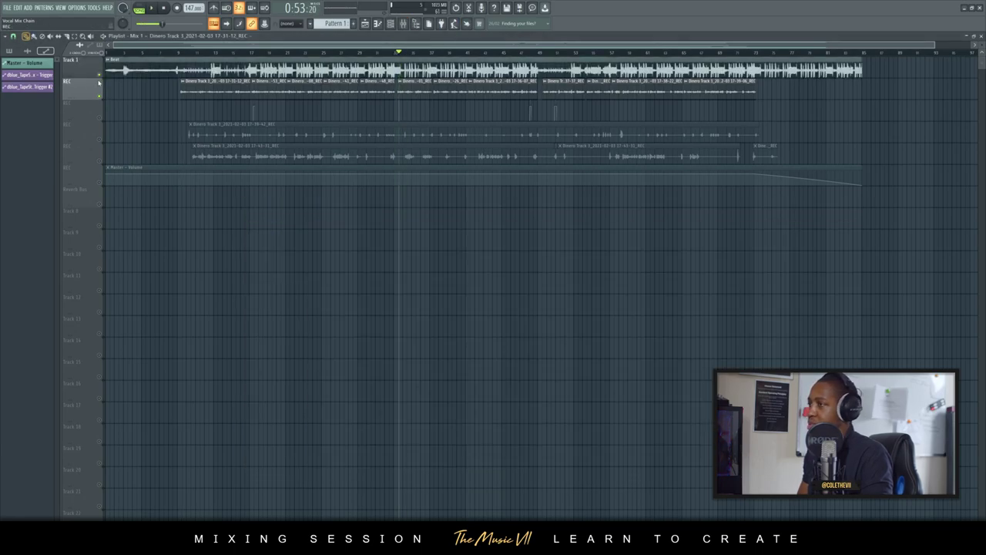
left_click(393, 23)
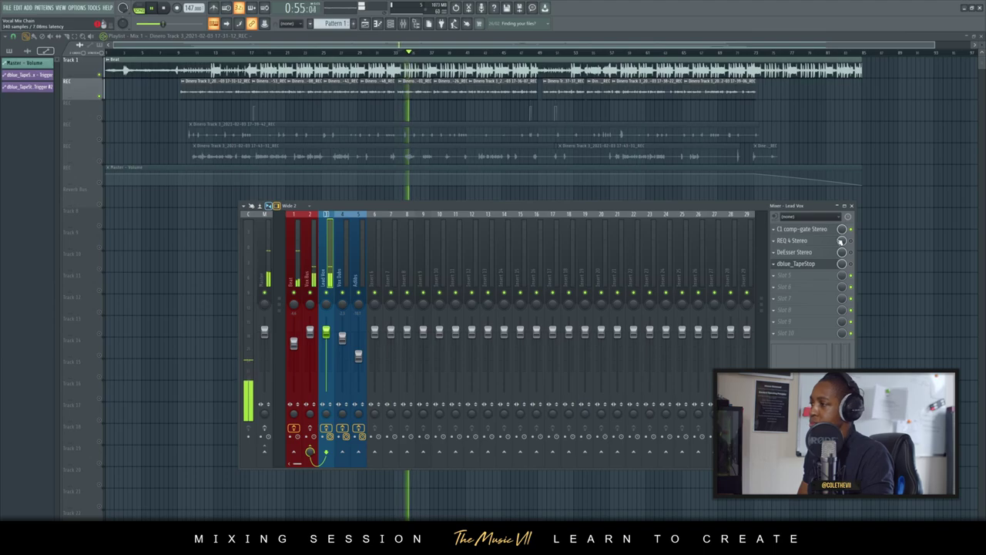
key("space")
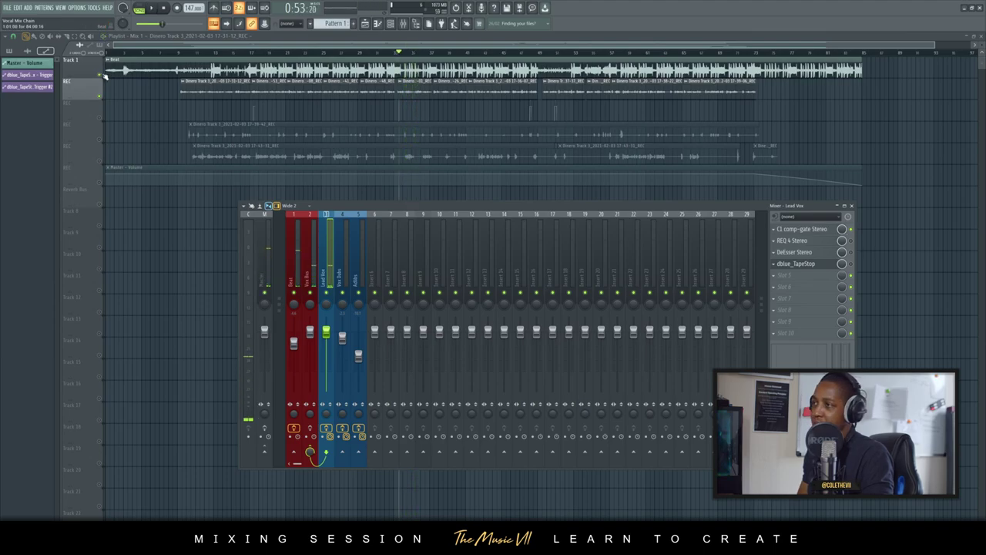
left_click(99, 75)
Compare the lead vocal without the beat with REQ 4 bypassed and active, watching its spectrum, and leave the equalizer enabled
left_click(401, 24)
key("space")
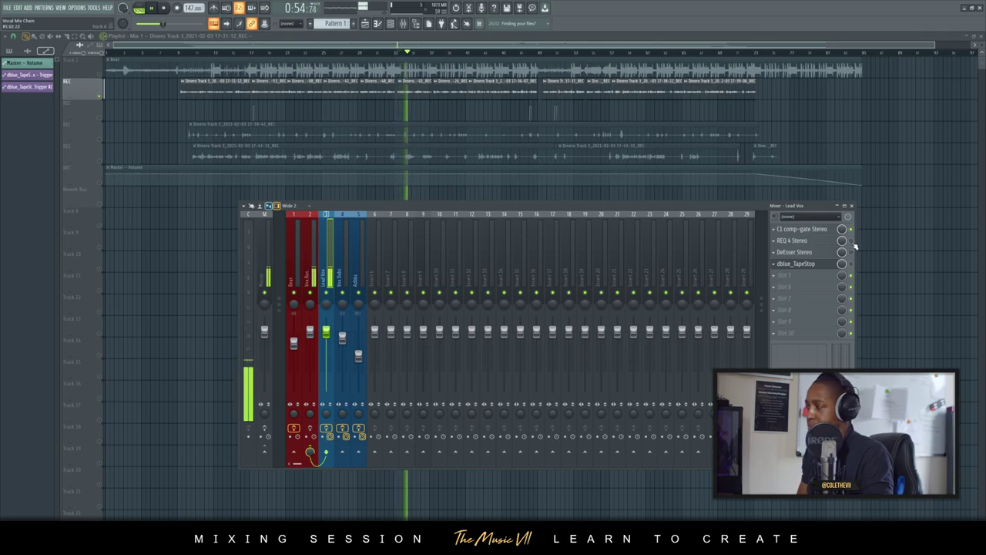
key("space")
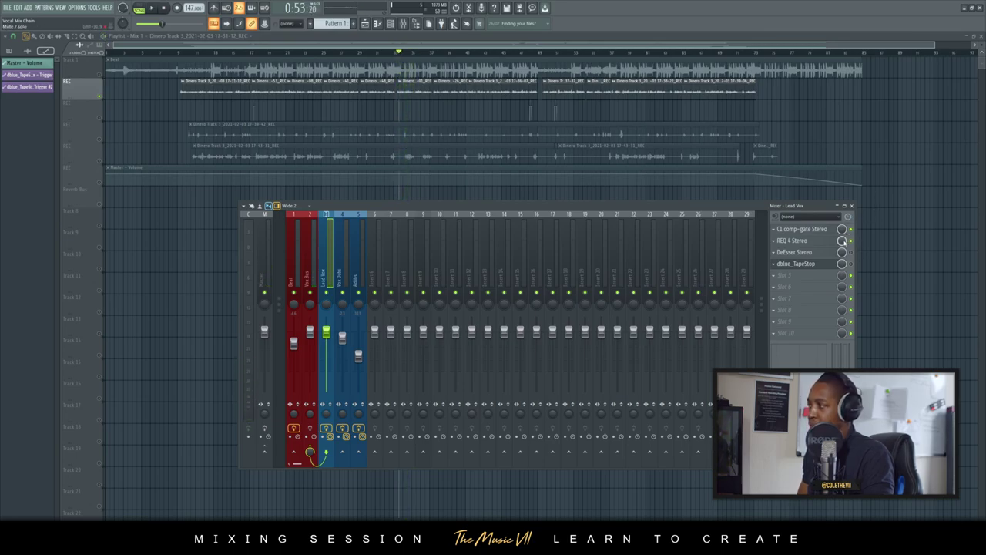
key("space")
left_click(801, 240)
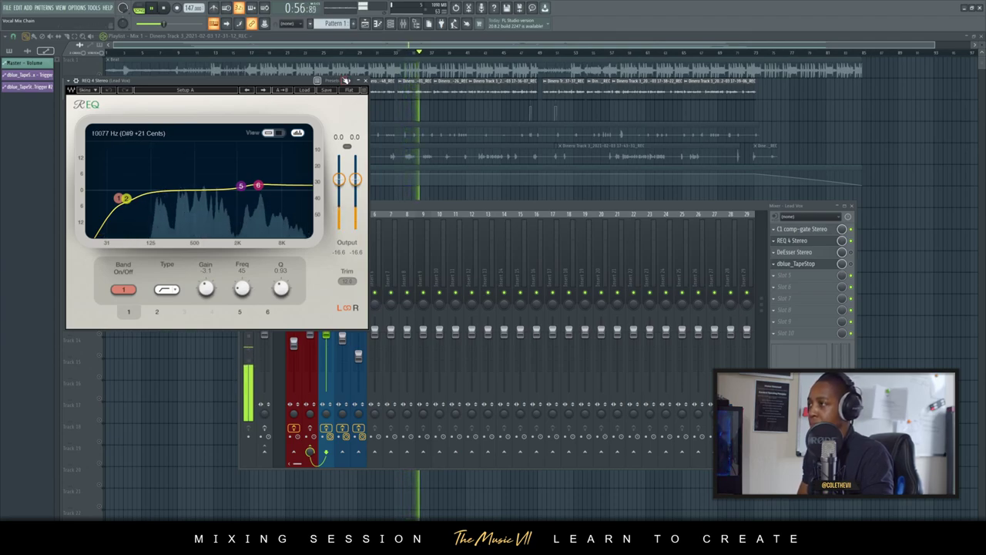
left_click(854, 245)
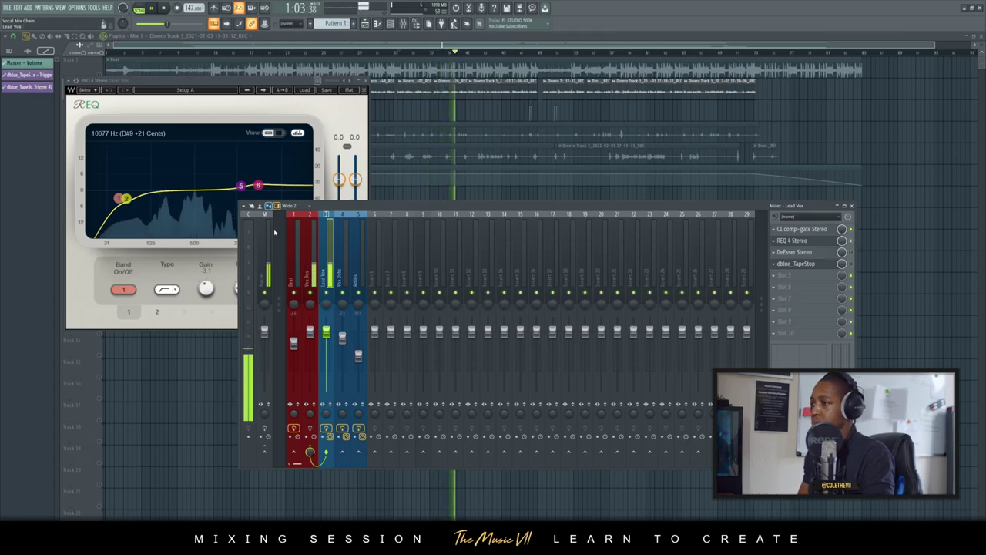
key("space")
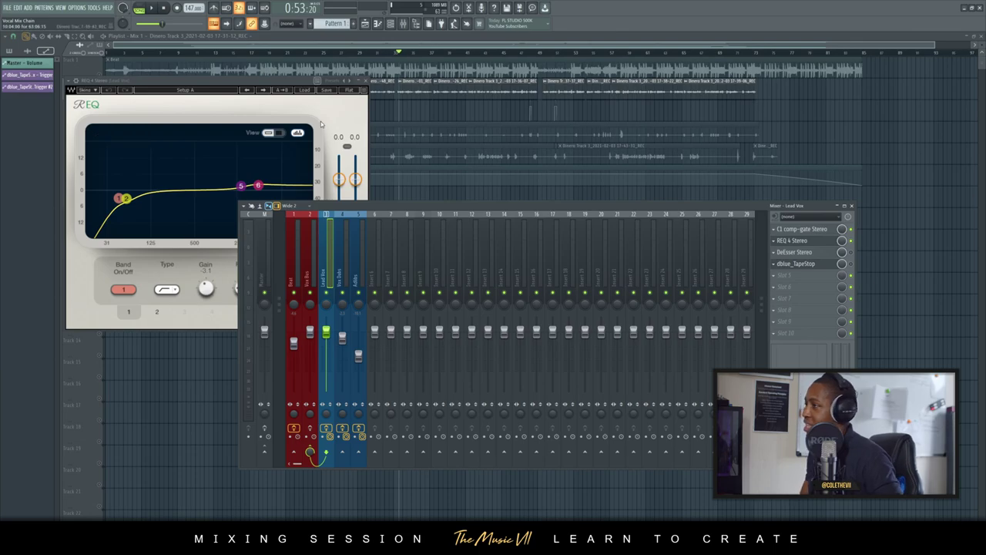
left_click(366, 80)
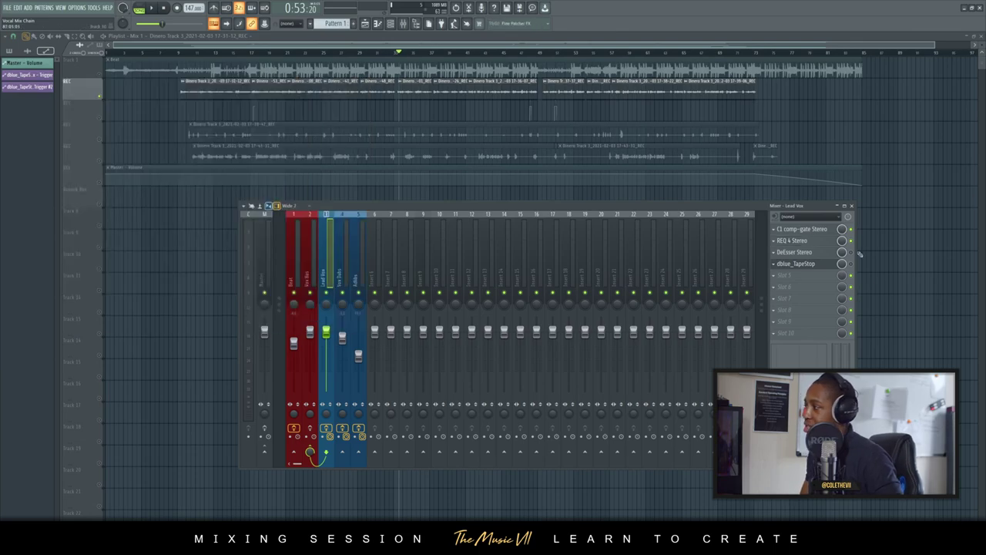
Enable the DeEsser on Lead Vox and place its window beside the mixer, with the REQ 4 window closed
left_click(821, 241)
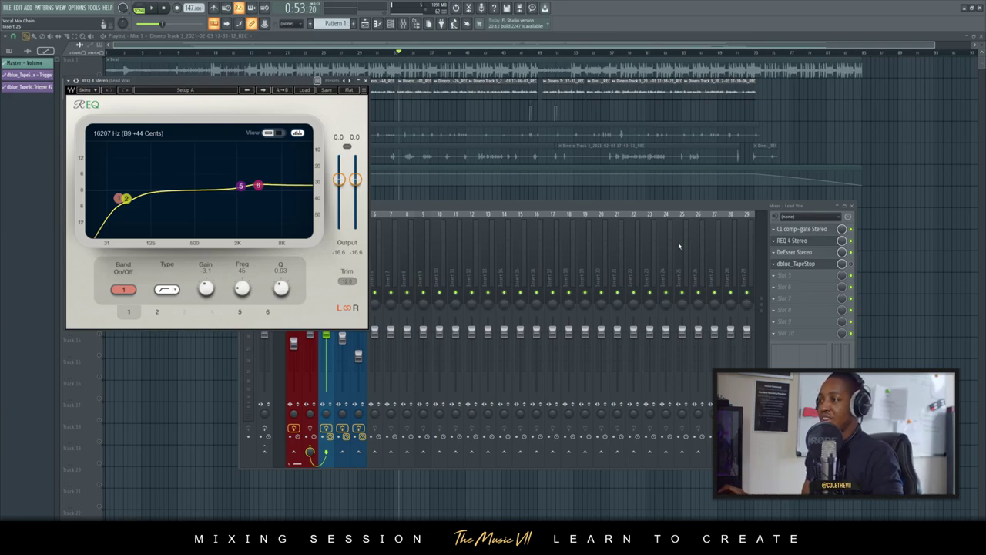
left_click(822, 252)
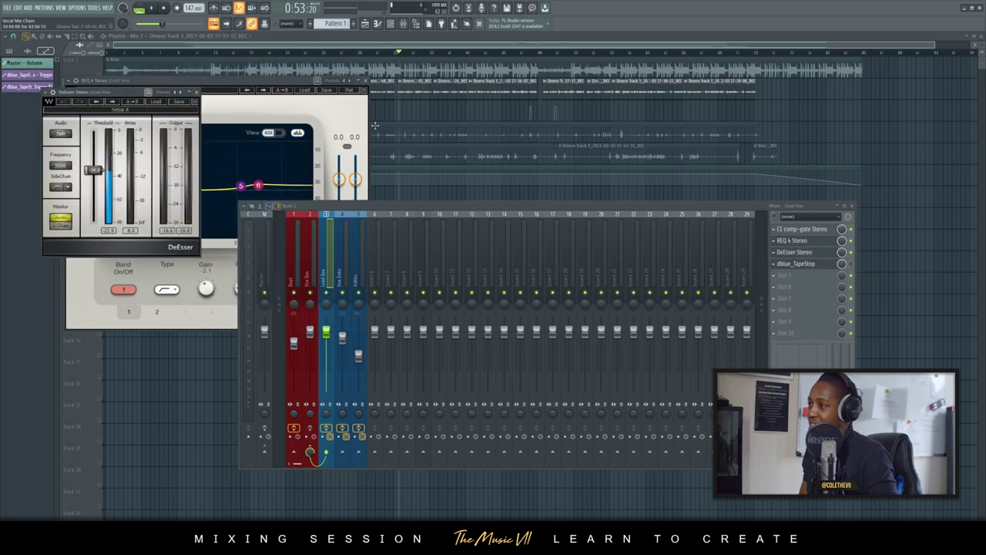
left_click(369, 81)
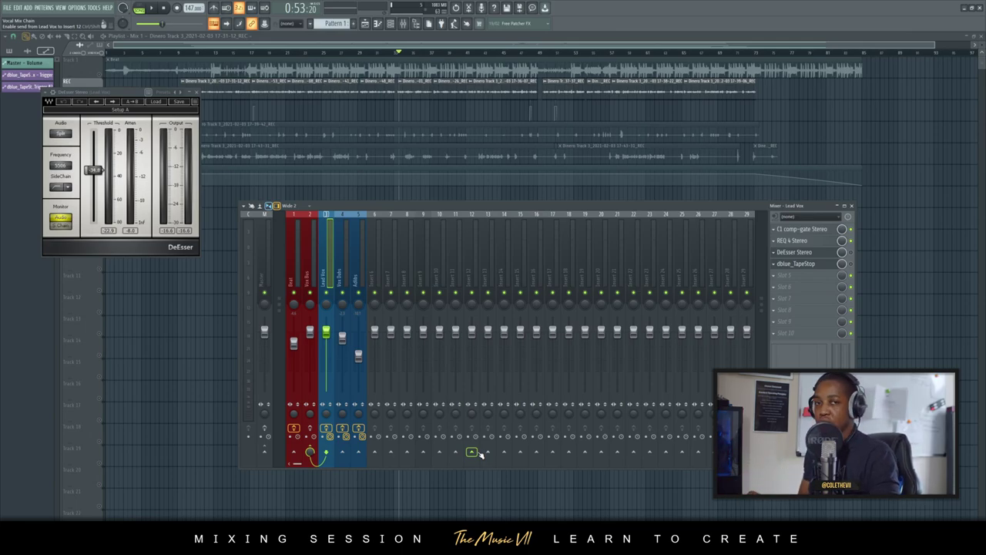
left_click_drag(112, 92, 147, 203)
Compare the lead vocal with the DeEsser bypassed and re-enabled during playback, watching its meters, and close its window
key("space")
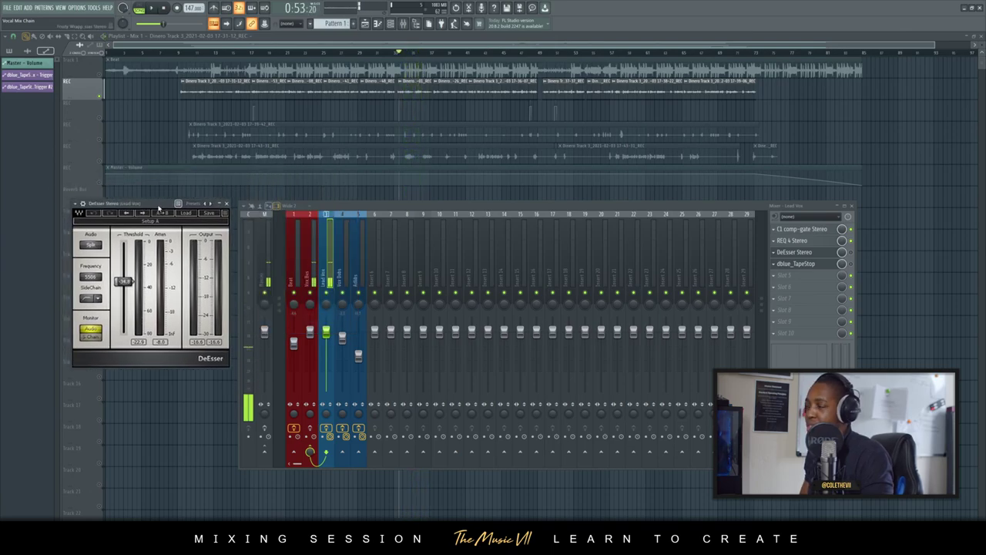
key("space")
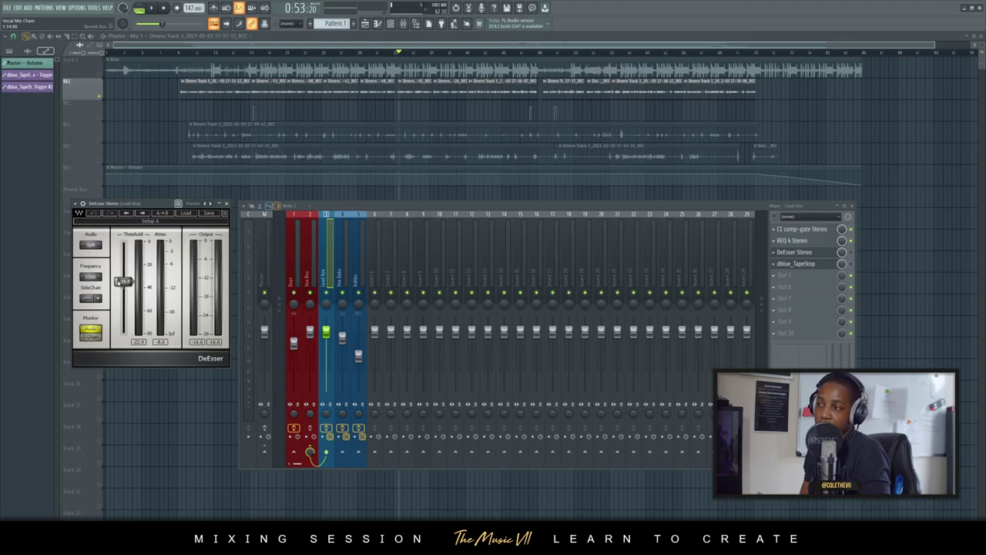
left_click_drag(152, 207, 154, 211)
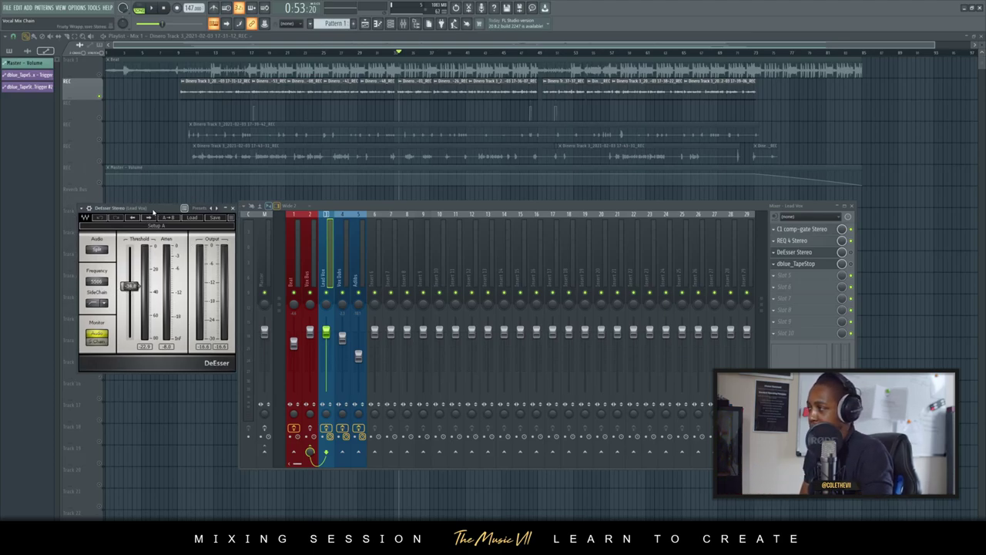
key("space")
left_click(853, 253)
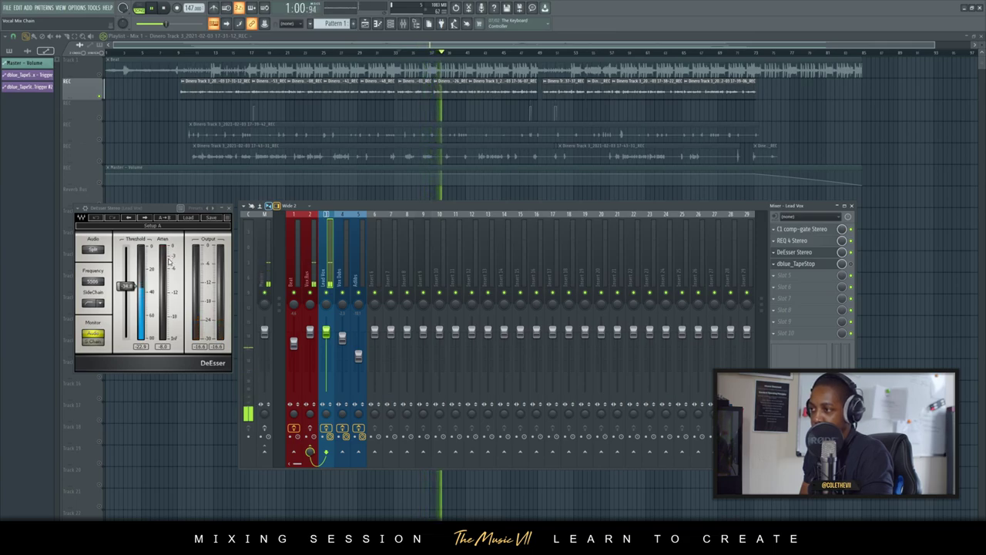
key("space")
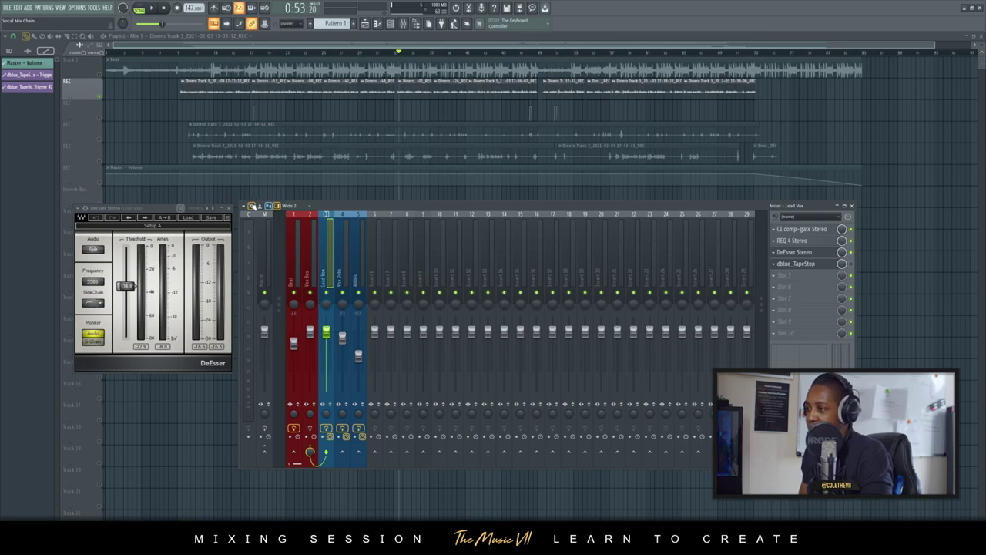
left_click(229, 209)
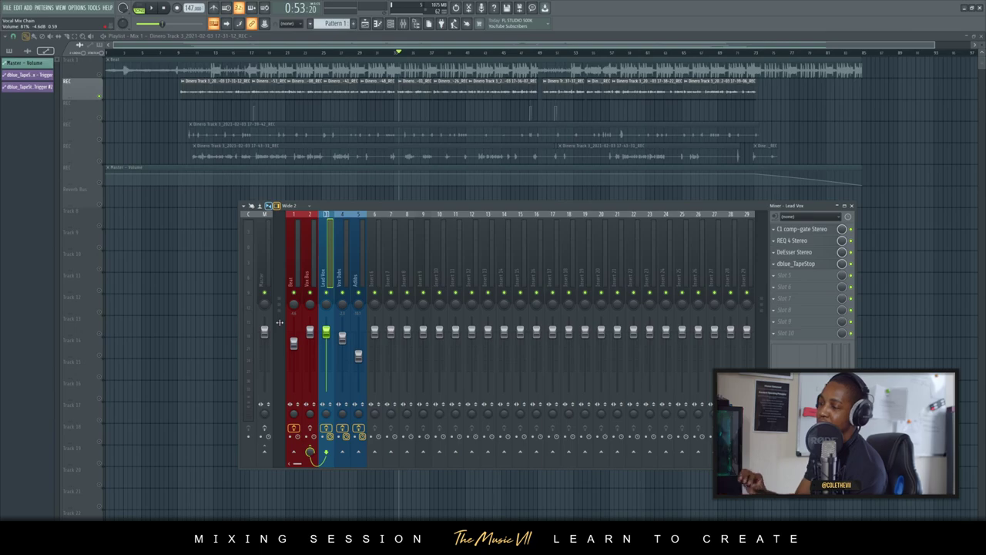
Unmute the Beat track and play it with the Lead Vox insert running all four of its effects
left_click(340, 274)
left_click(329, 272)
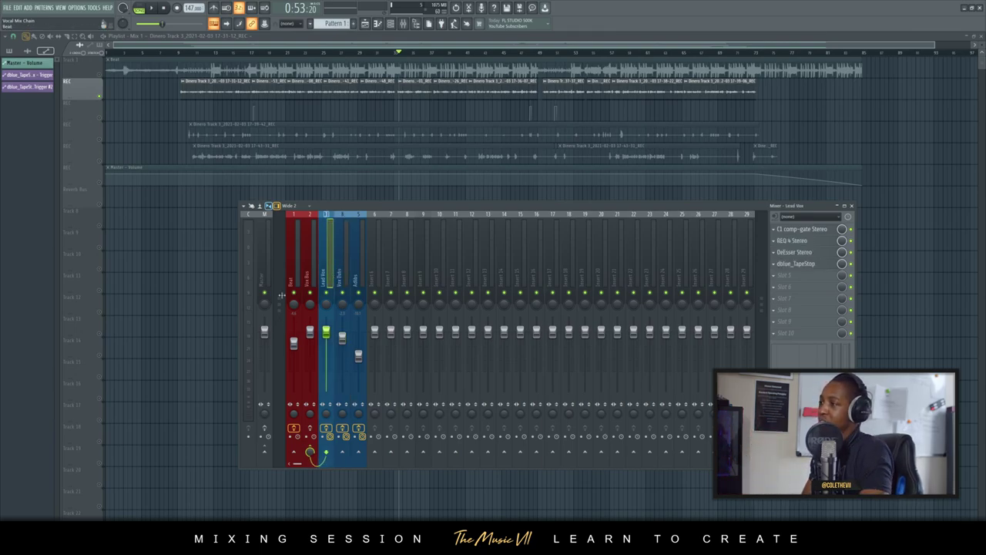
left_click(99, 75)
key("space")
key("F9")
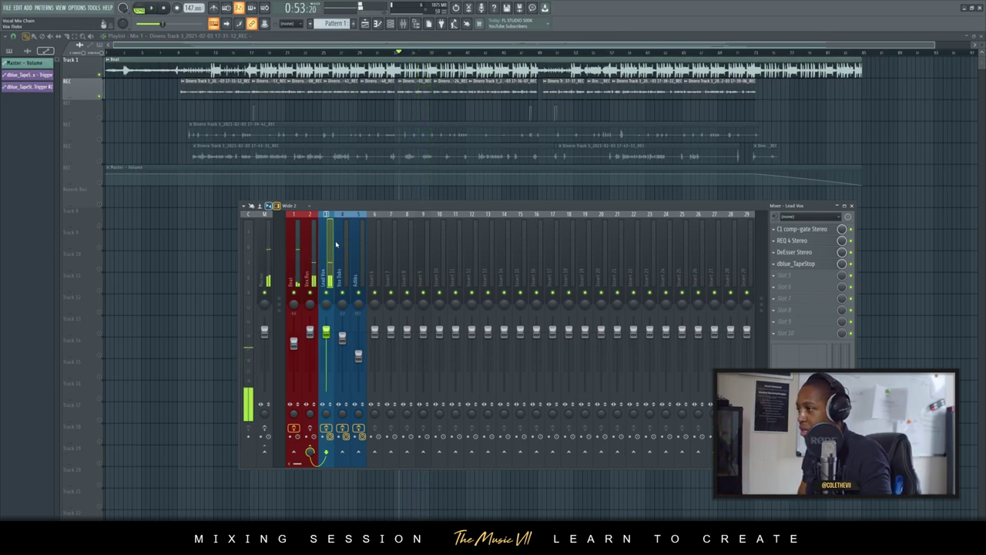
Select the Vox Dubs insert and examine its C1 comp-gate settings, closing the compressor window when done
left_click(341, 258)
left_click(805, 232)
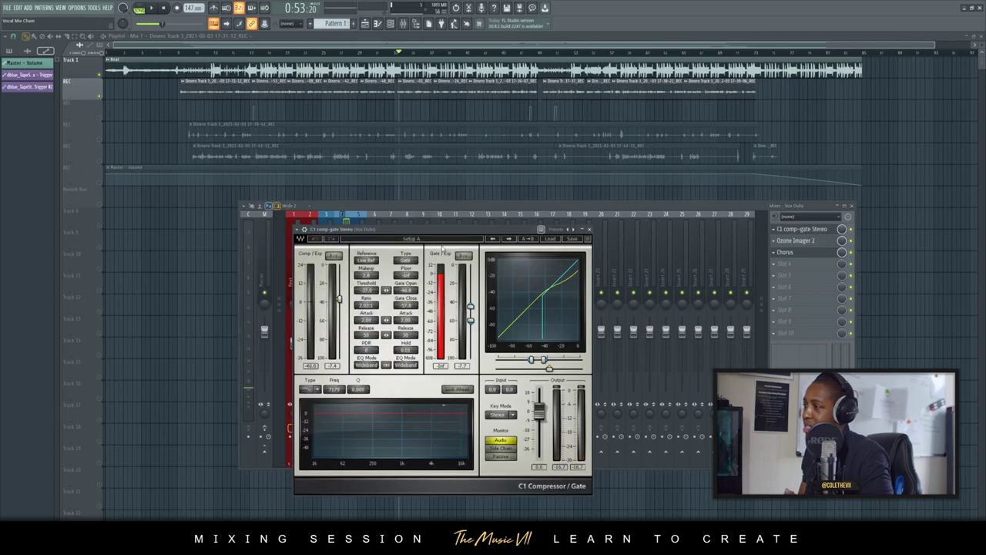
left_click(589, 230)
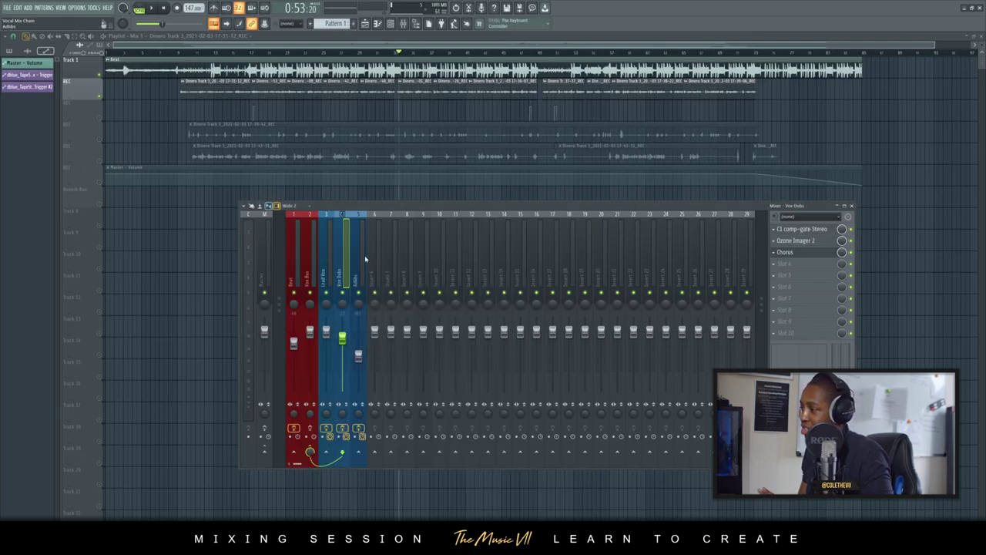
left_click(806, 229)
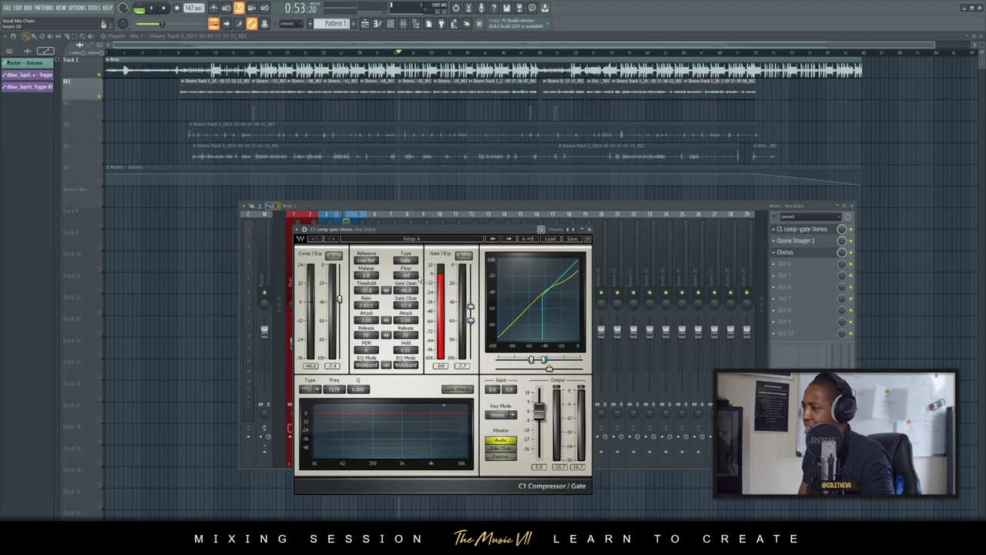
left_click_drag(454, 233, 653, 182)
left_click(789, 178)
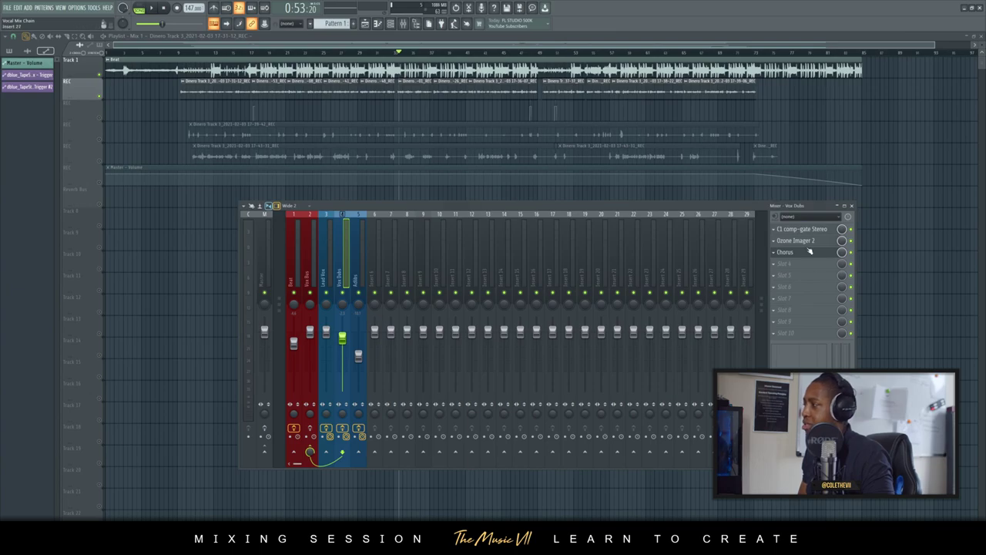
Examine the width and Stereoize settings of Ozone Imager 2 on Vox Dubs and close its window
left_click(787, 241)
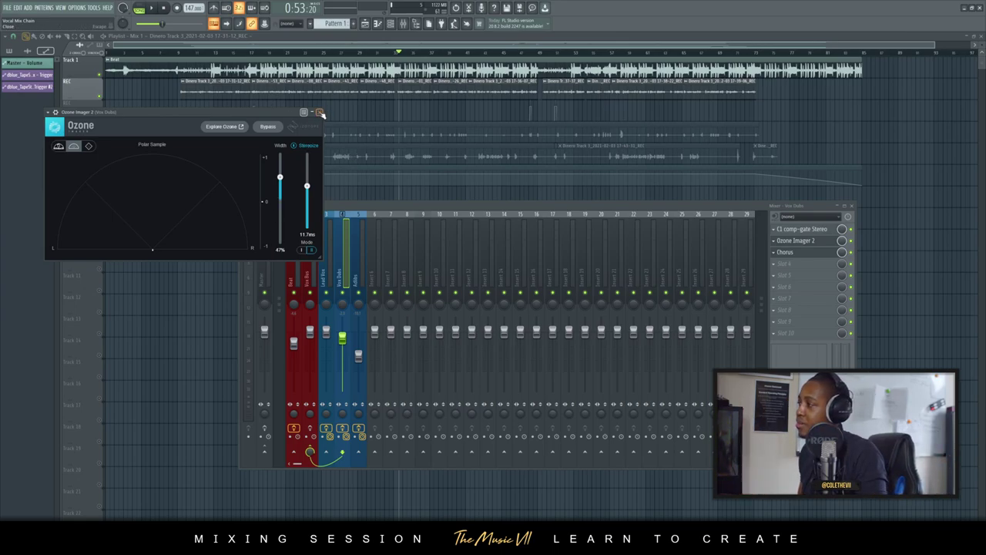
left_click(315, 111)
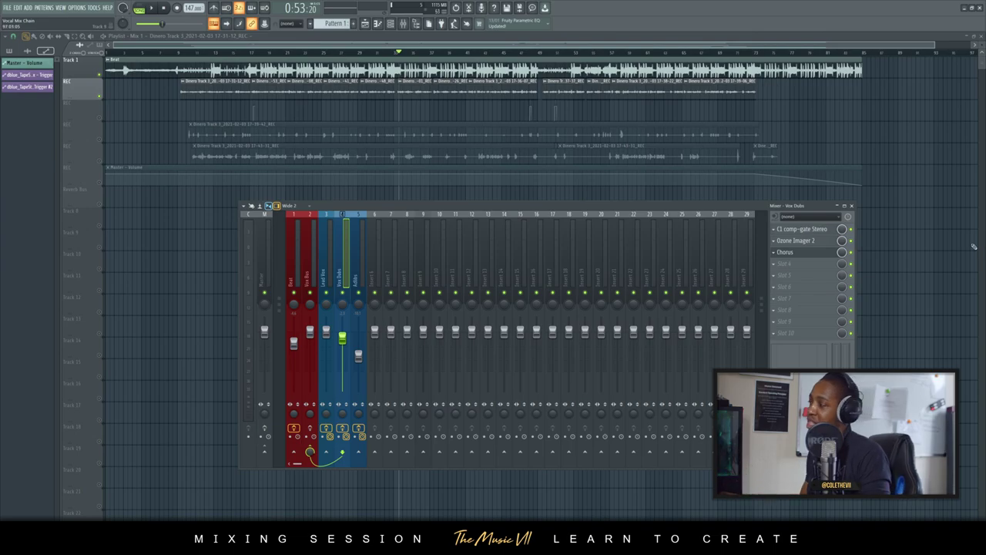
Bypass Ozone Imager 2 on Vox Dubs, solo that insert and play the section from about 0:53
left_click(852, 241)
right_click(343, 292)
key("space")
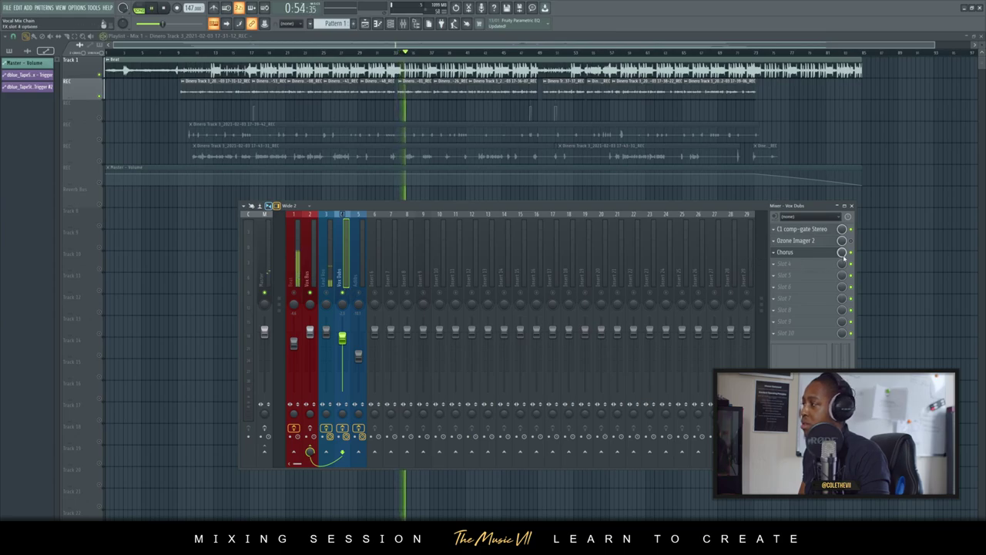
key("space")
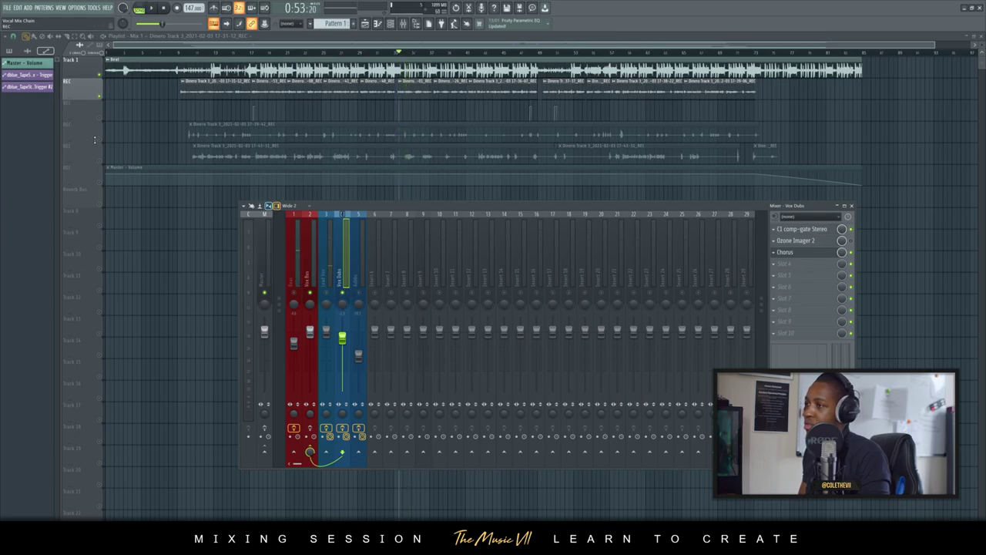
Unmute the two lower REC vocal tracks in the playlist and play them with the Vox Dubs insert soloed
left_click(95, 140)
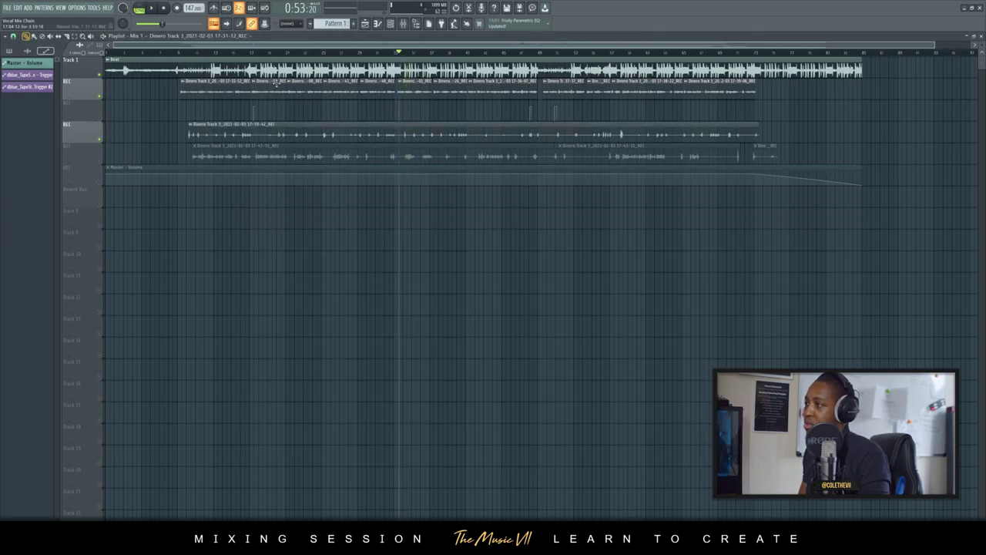
left_click(99, 161)
key("space")
left_click(402, 25)
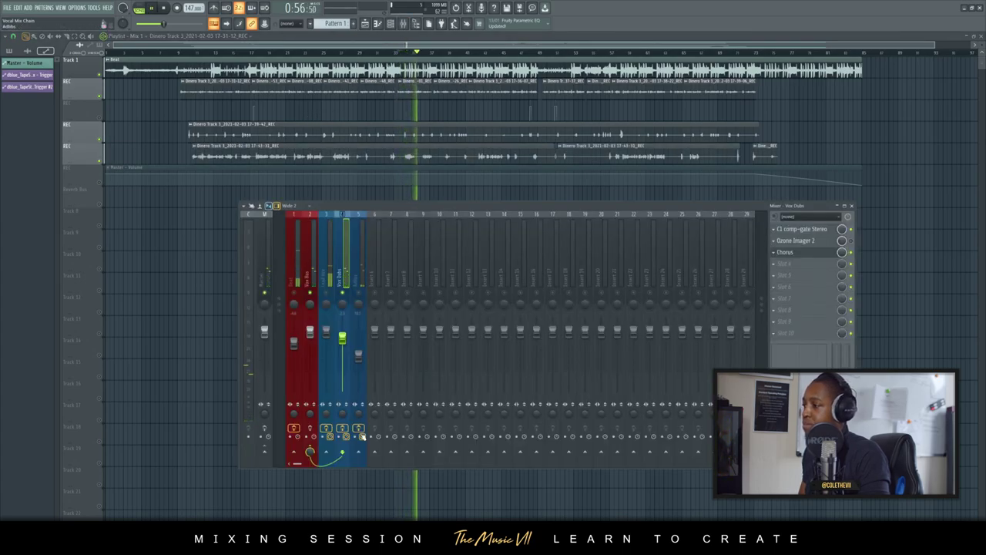
key("space")
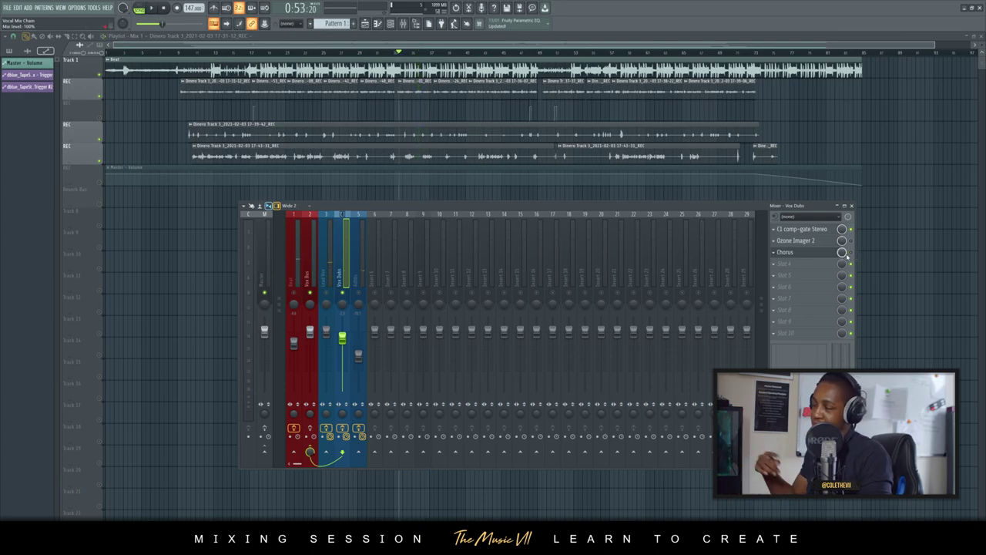
Play the soloed Vox Dubs from about 0:53 with Ozone Imager 2 bypassed and re-enabled, examining its settings before closing its window
key("space")
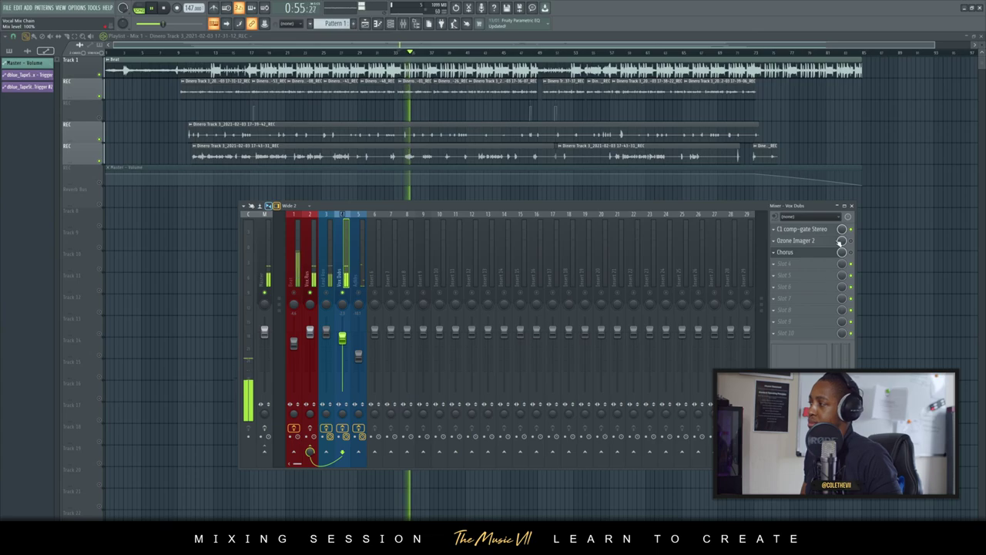
key("space")
key("space")
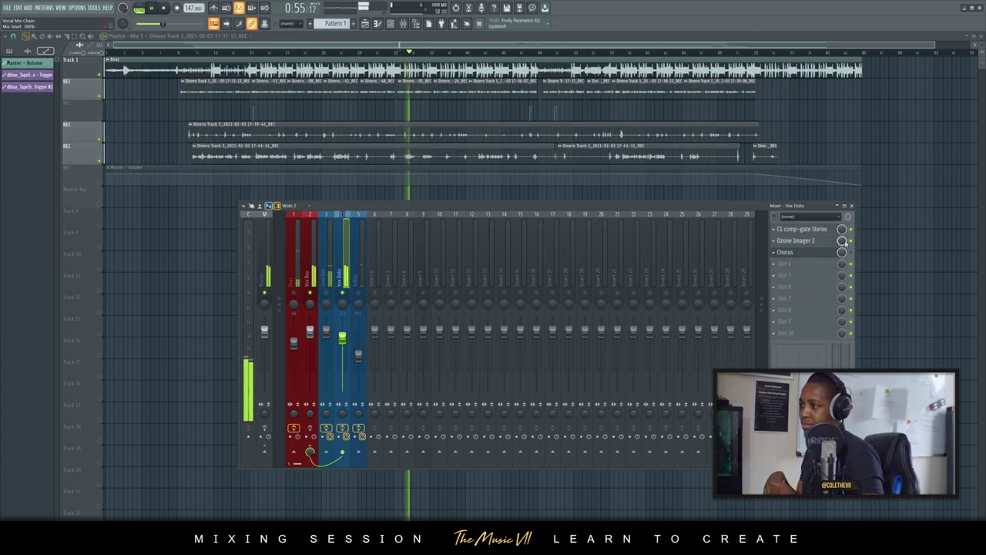
left_click(797, 240)
key("space")
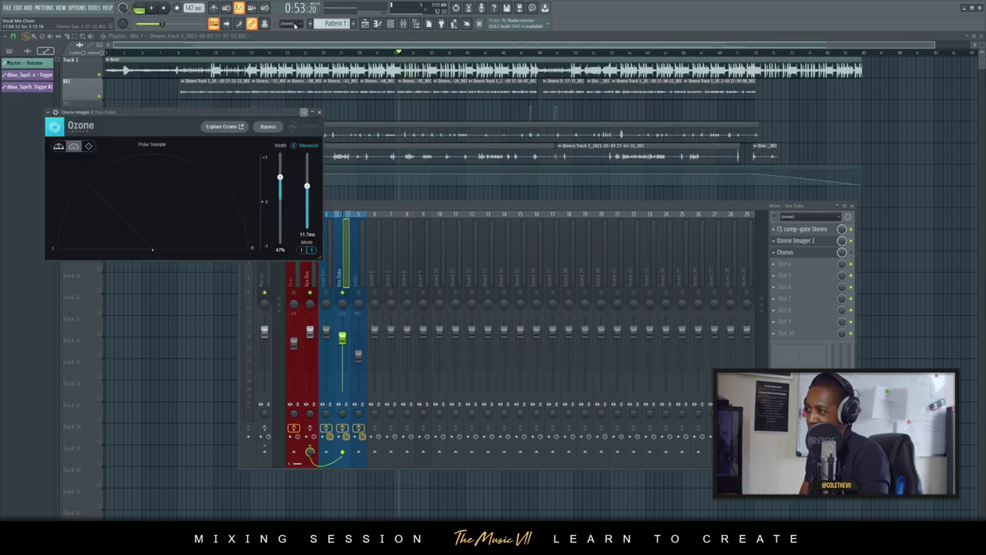
left_click(320, 113)
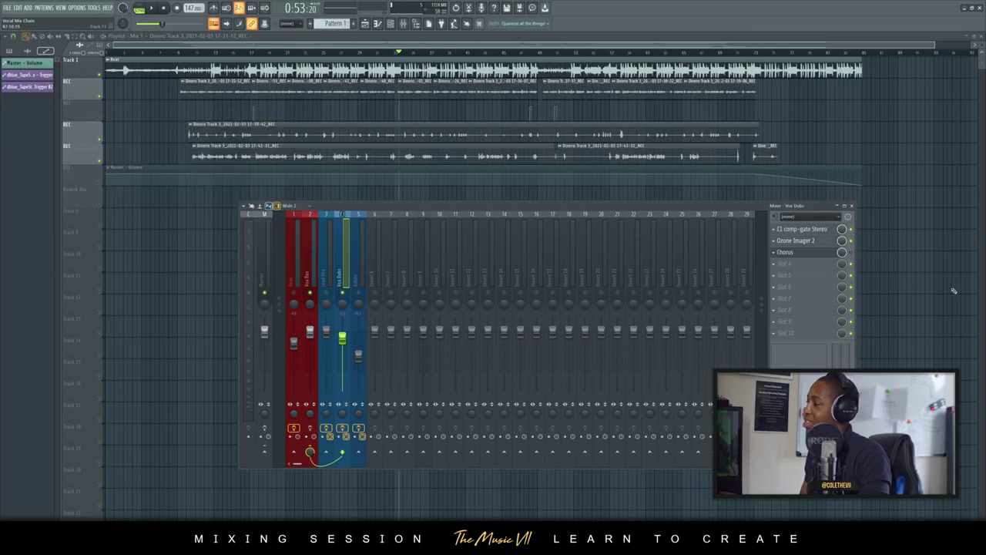
Examine the Chorus settings on Vox Dubs and play the section from about 0:53 with the effect enabled
left_click(811, 253)
left_click_drag(43, 79, 168, 180)
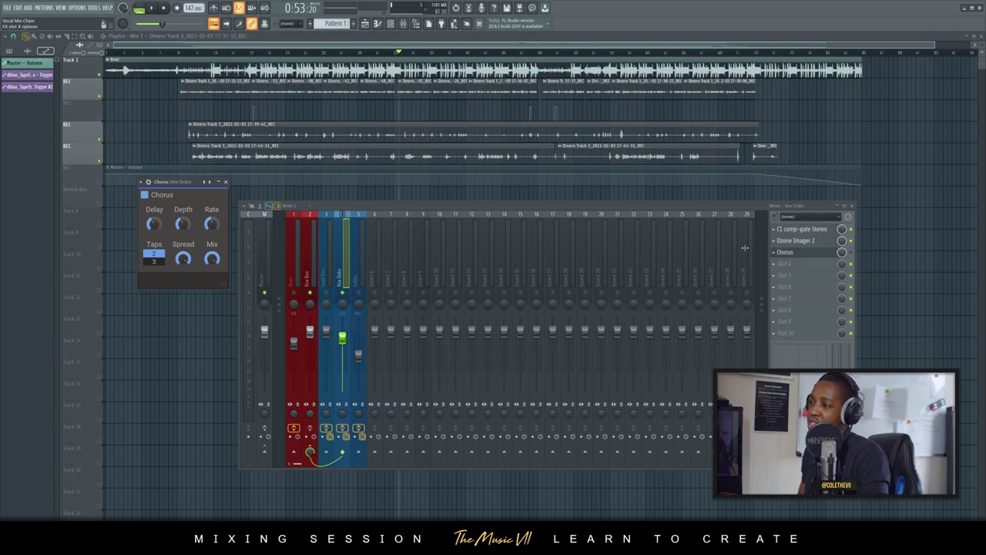
left_click_drag(186, 188, 194, 215)
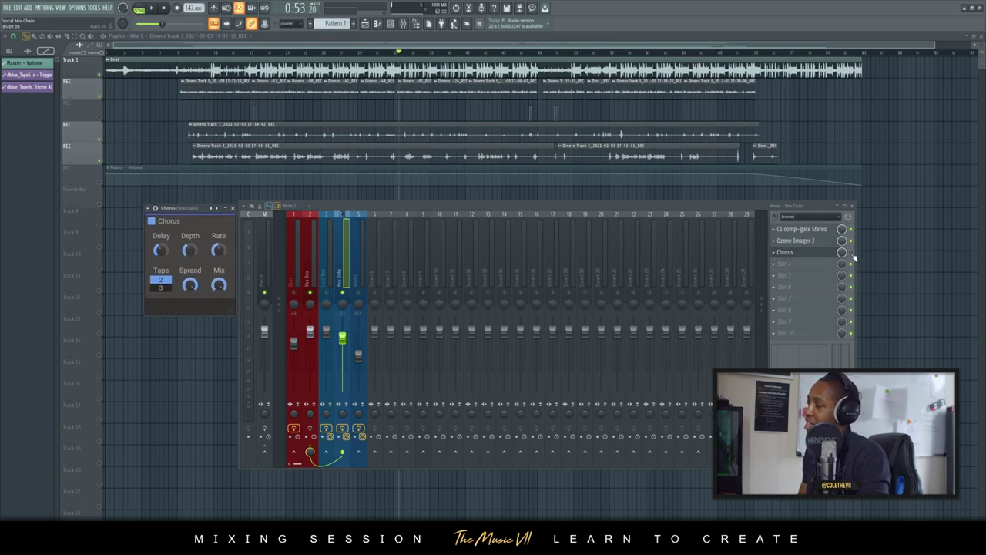
key("space")
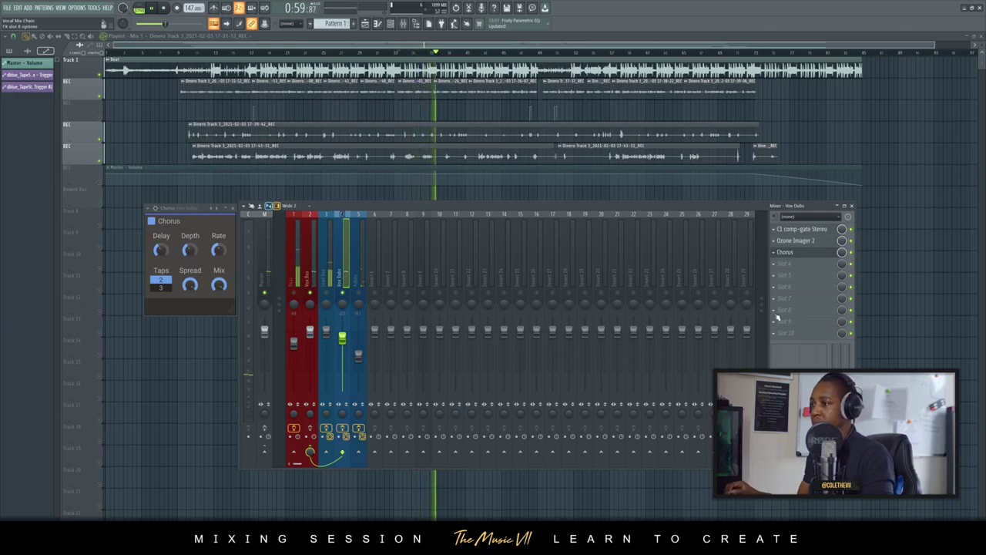
key("space")
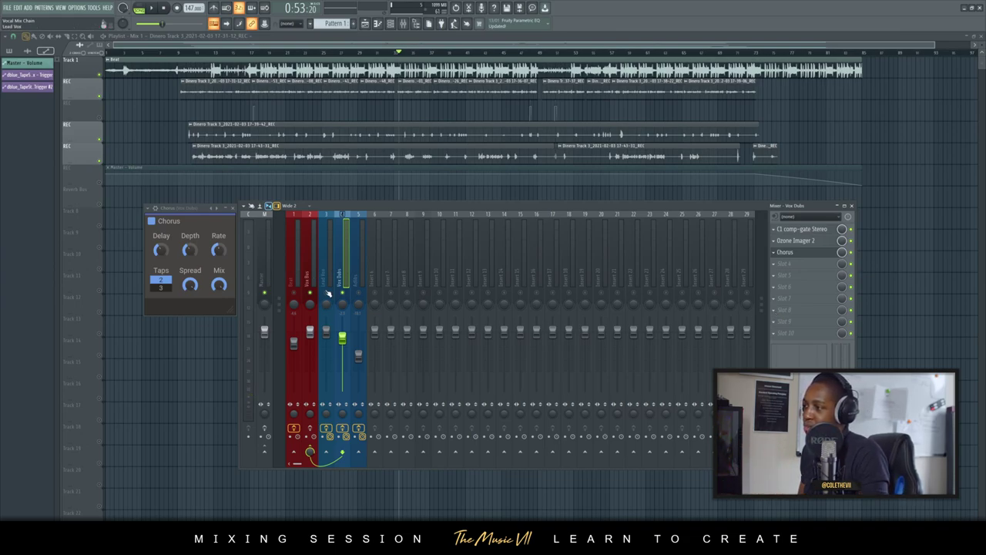
Select the Adlibs insert and examine the threshold, ratio and gate settings of its C1 comp-gate Stereo
left_click(358, 268)
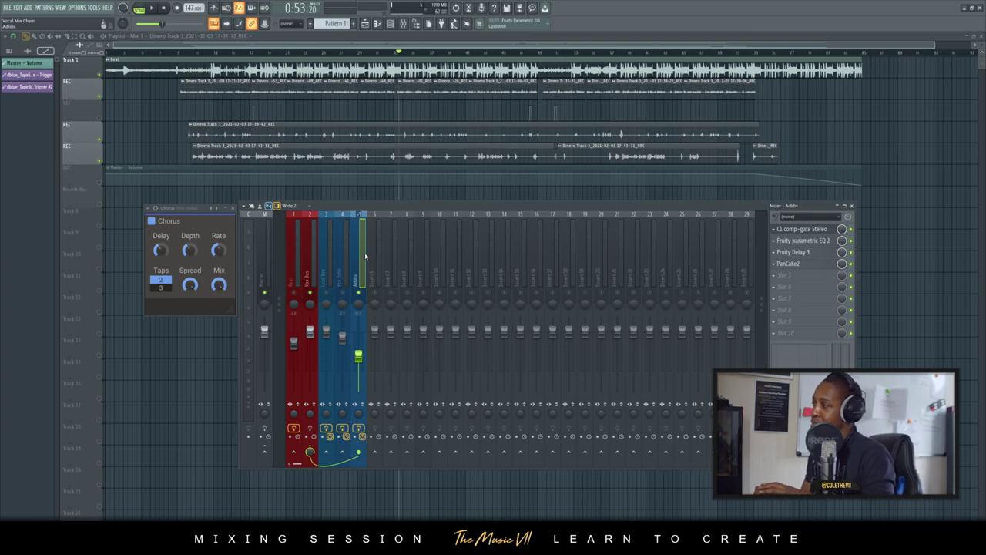
left_click(806, 228)
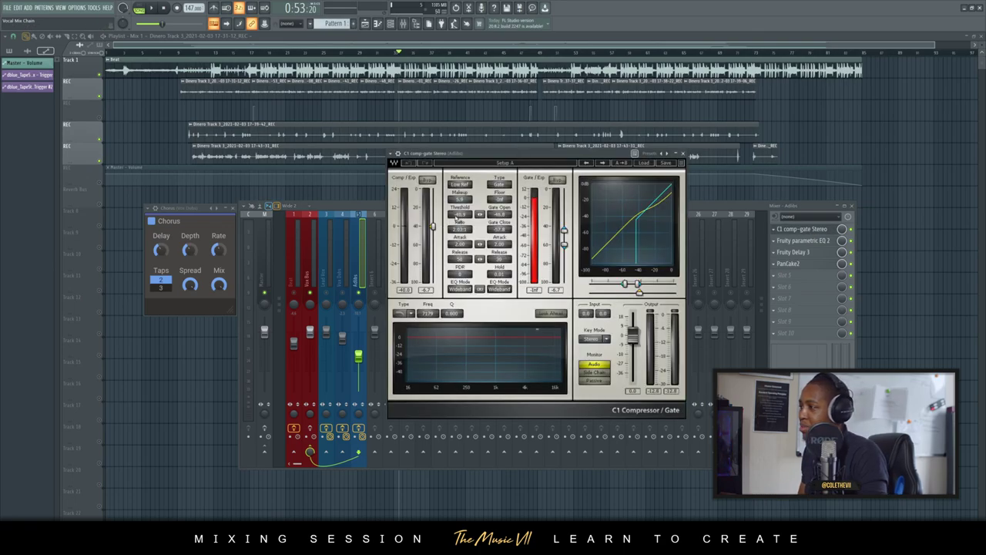
left_click_drag(557, 157, 473, 112)
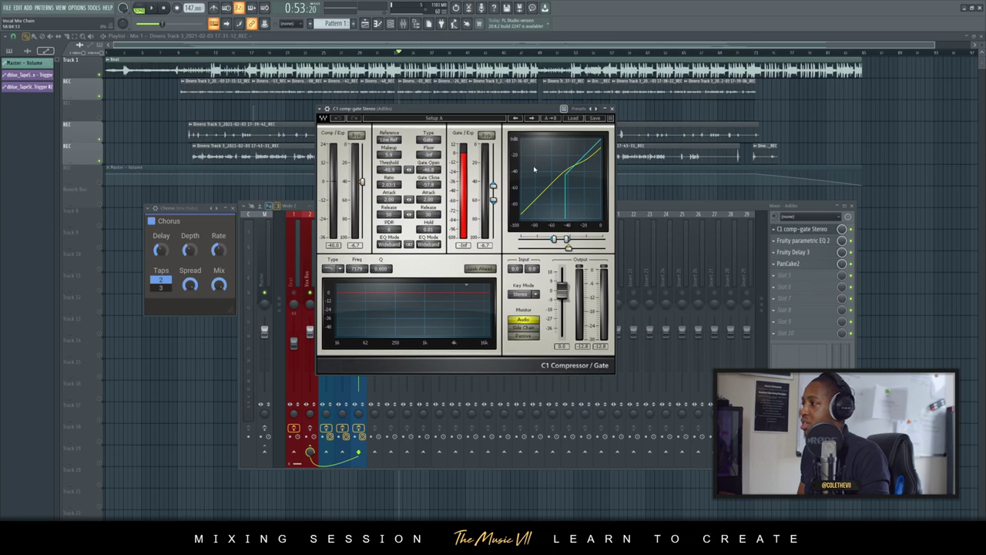
left_click_drag(503, 110, 400, 106)
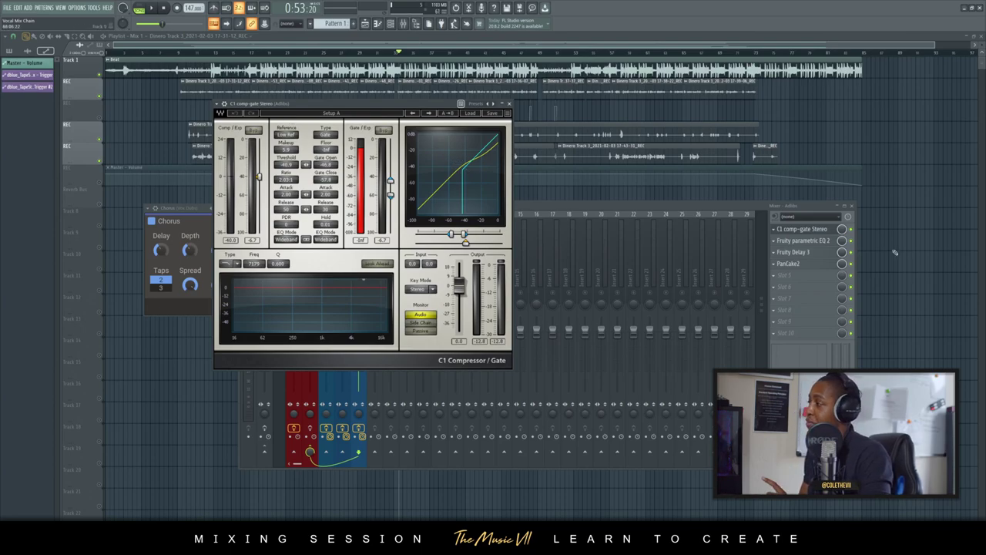
left_click(389, 348)
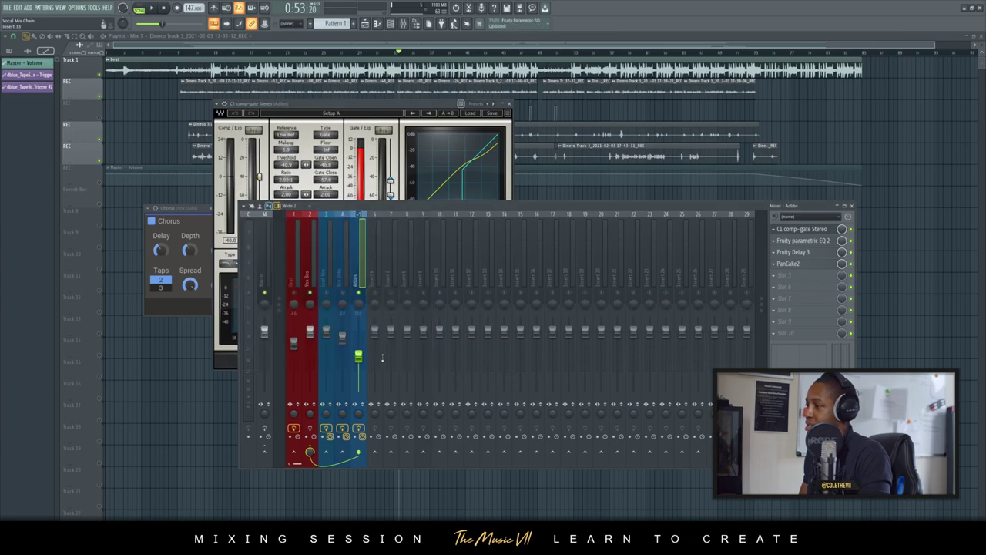
Bypass all four Adlibs effects during playback, re-enable only the C1 comp-gate Stereo to compare, and stop playback
key("space")
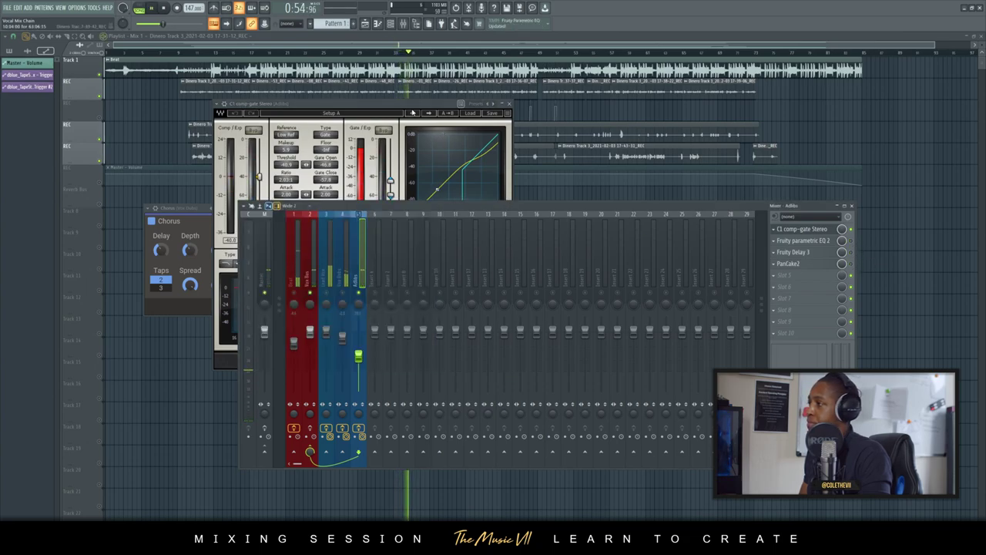
left_click(366, 158)
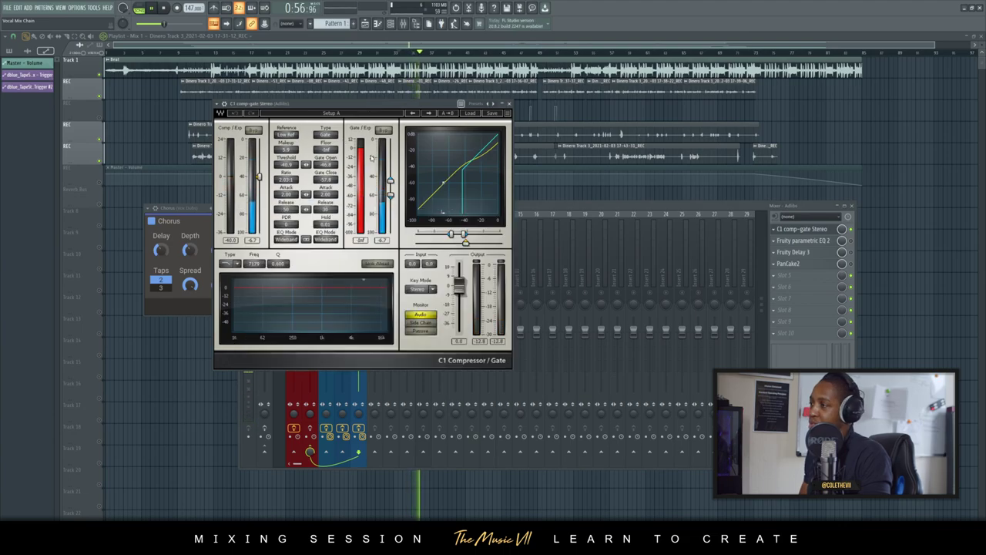
left_click_drag(851, 229, 851, 263)
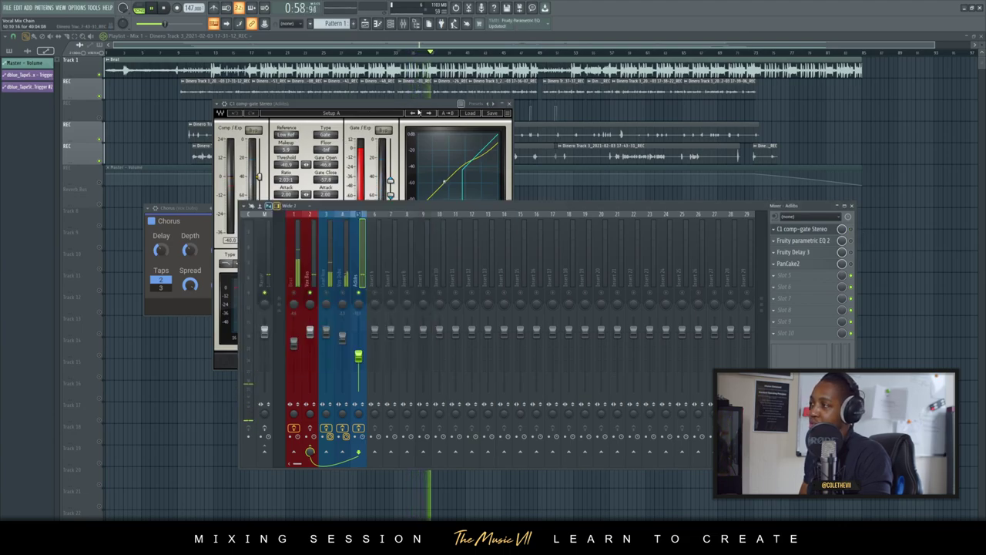
left_click_drag(392, 106, 318, 227)
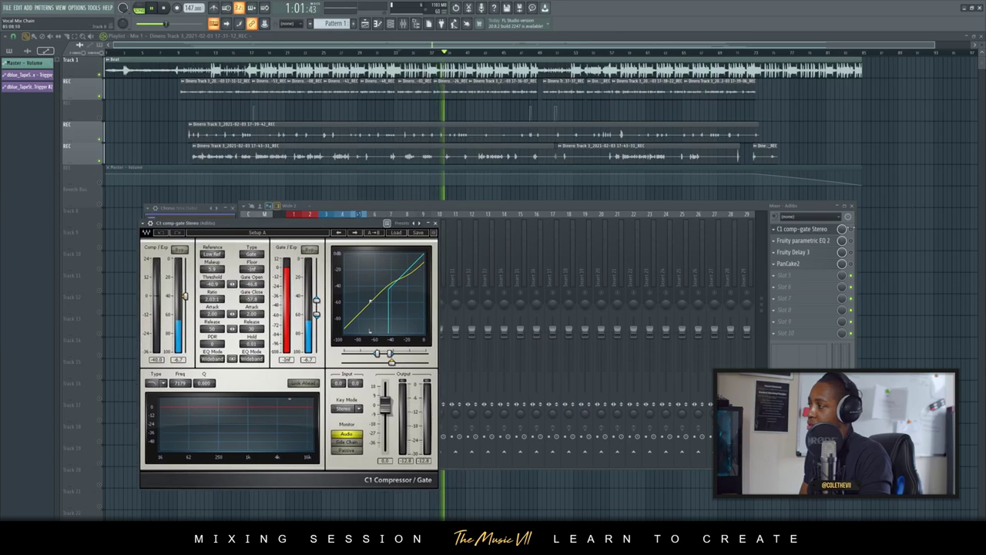
left_click(852, 230)
key("space")
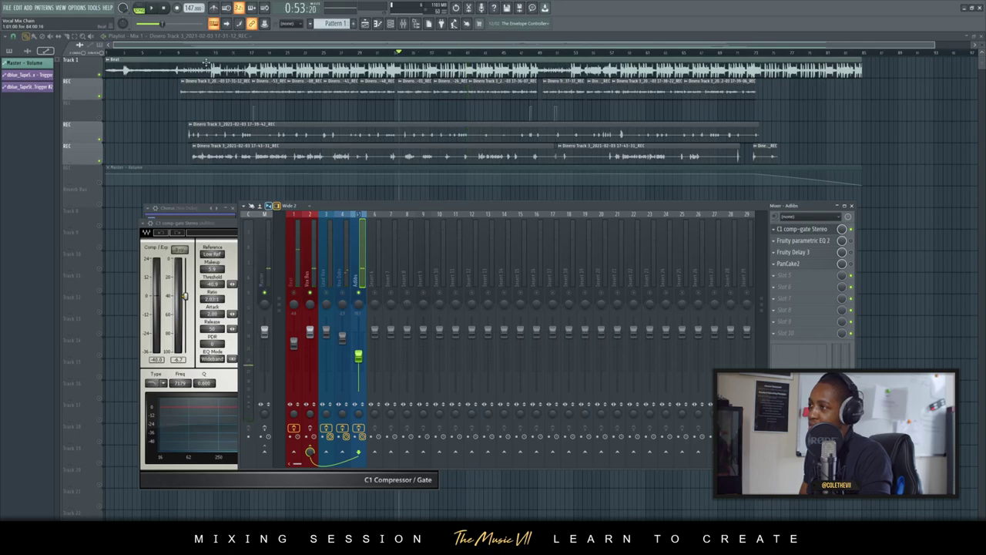
Play the Adlibs from about 0:15 with only the C1 comp-gate active and bring the mixer back into view
left_click(183, 52)
key("space")
left_click(403, 26)
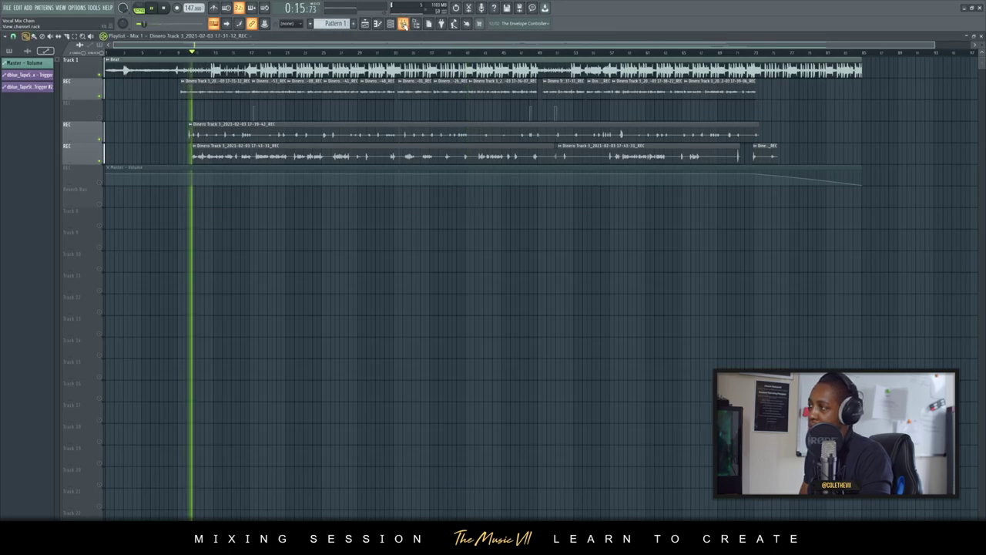
left_click(403, 25)
Open Fruity parametric EQ 2 on the Adlibs insert, enable it and look through its preset list without changing the preset
left_click(802, 240)
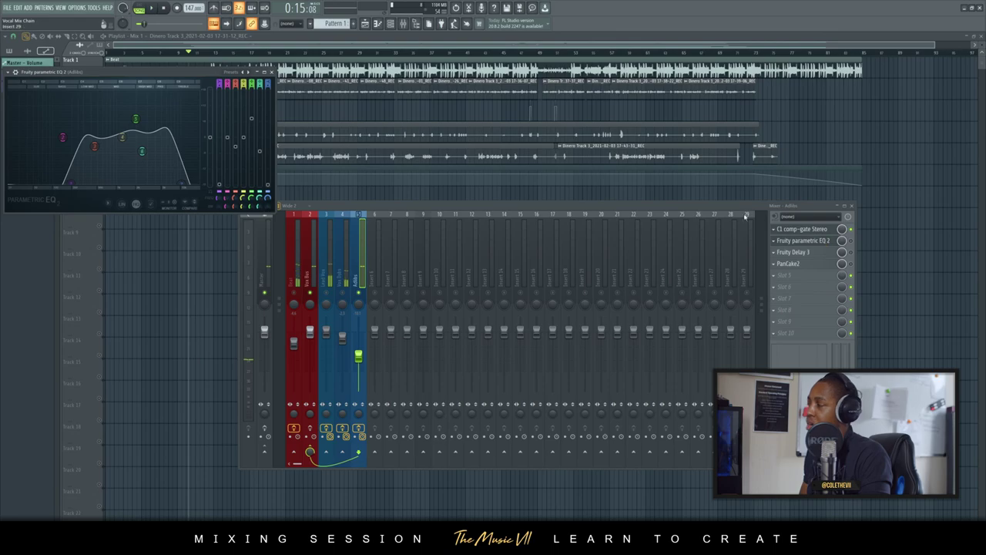
left_click_drag(158, 79, 274, 102)
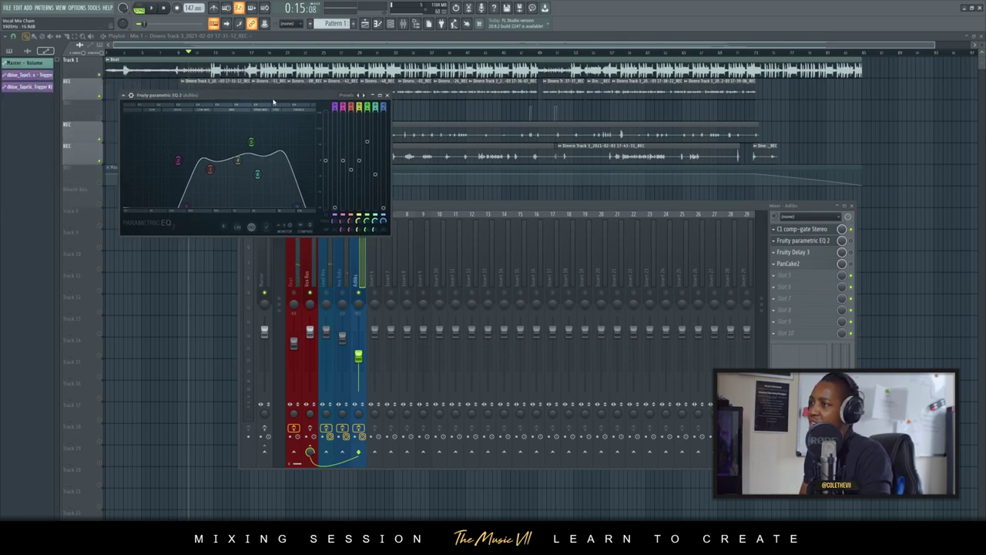
left_click(854, 241)
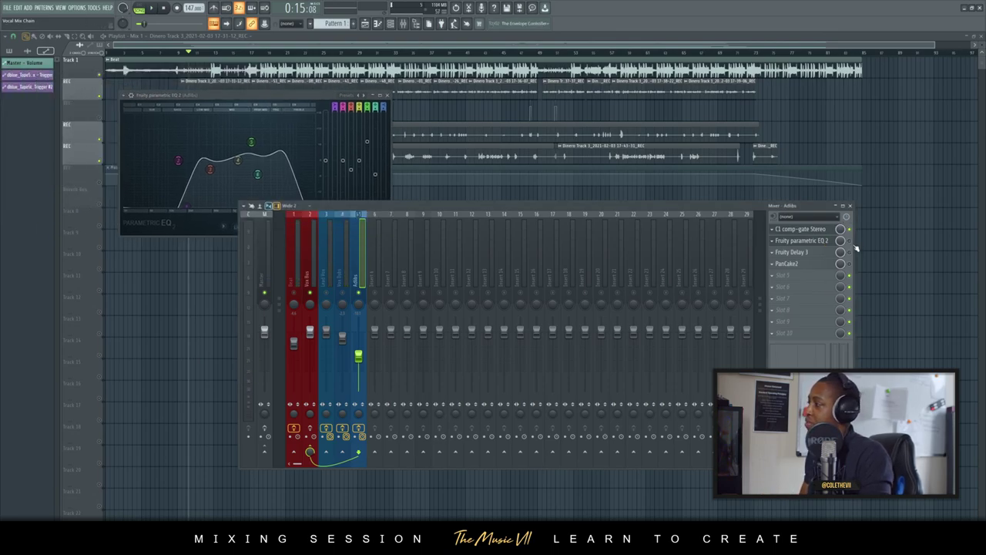
right_click(367, 97)
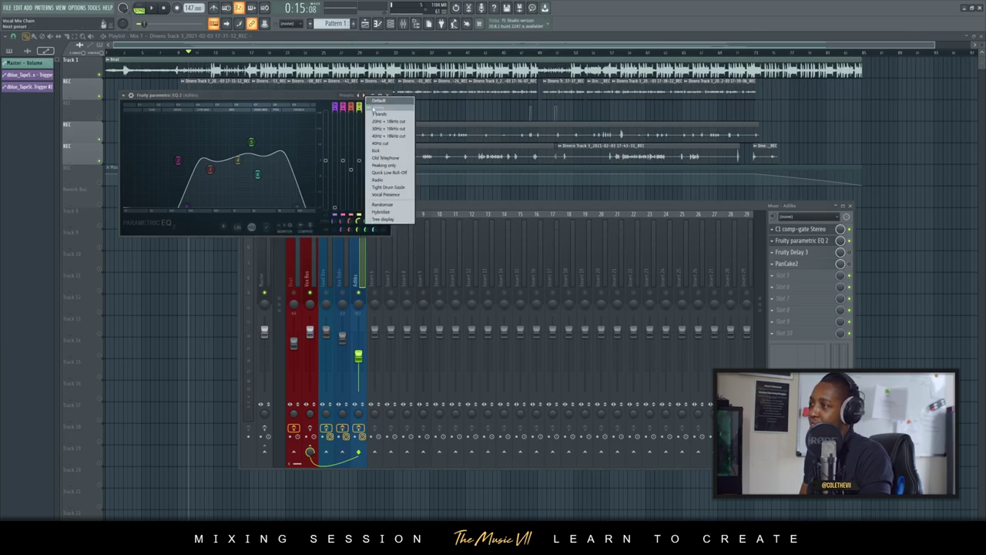
left_click(319, 101)
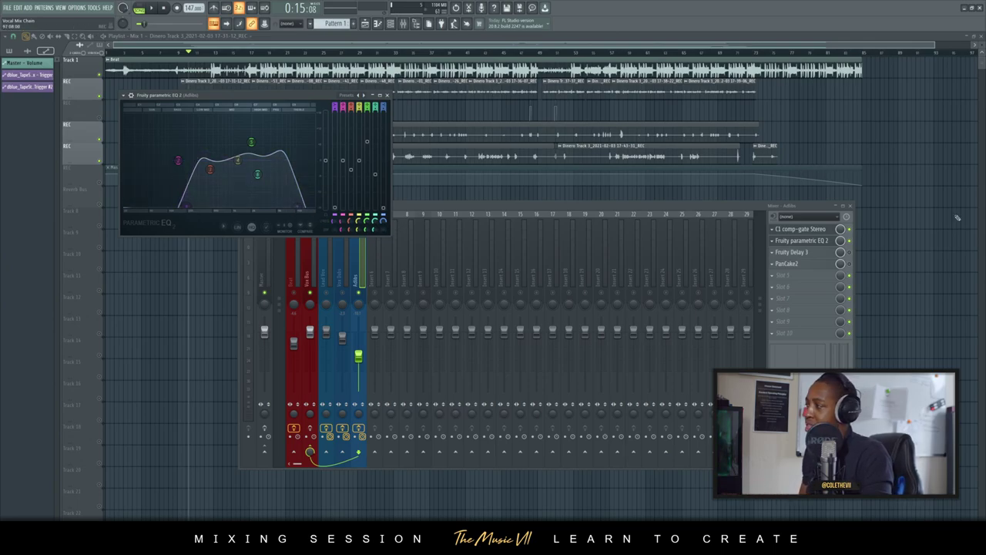
Play the Adlibs through Fruity parametric EQ 2, examine its band curve and close its window
key("space")
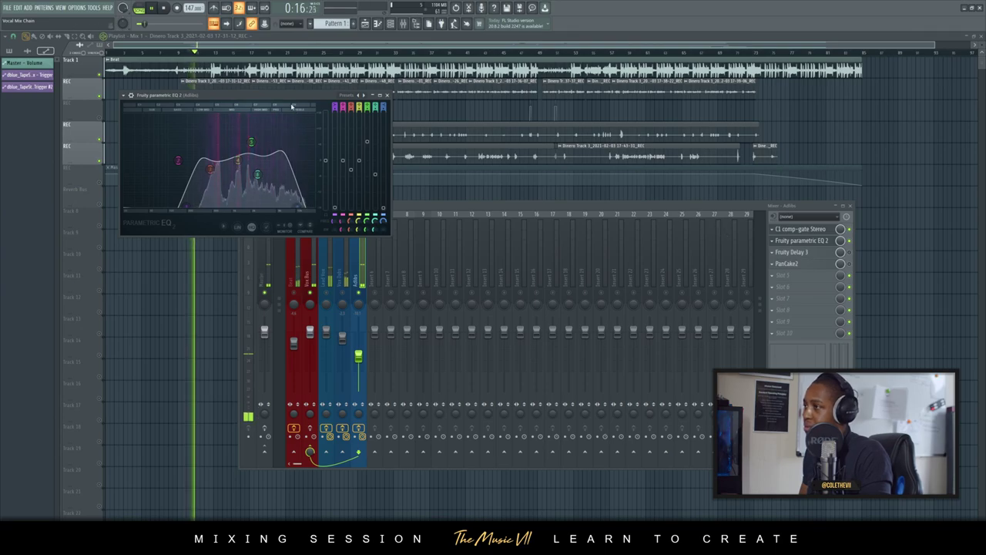
left_click_drag(311, 151, 289, 213)
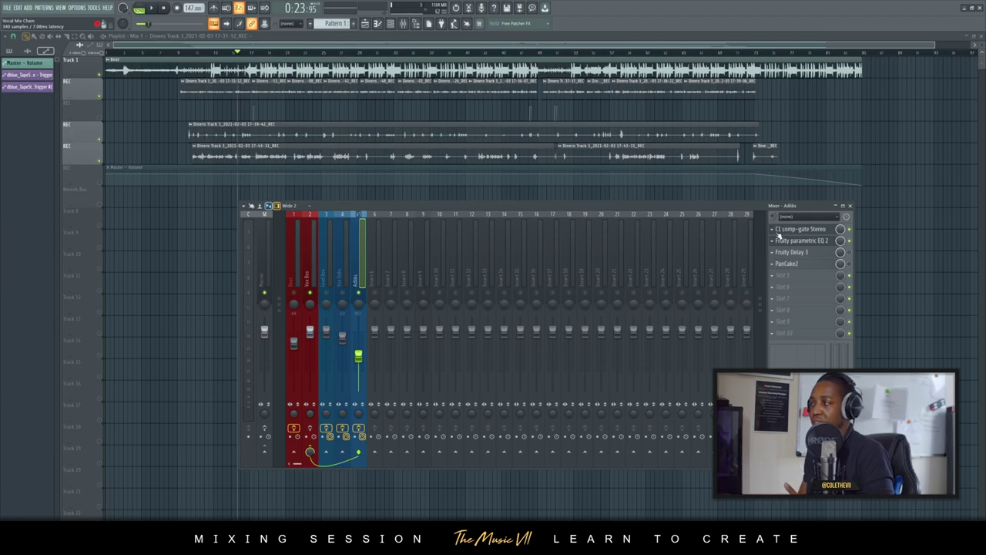
left_click(795, 242)
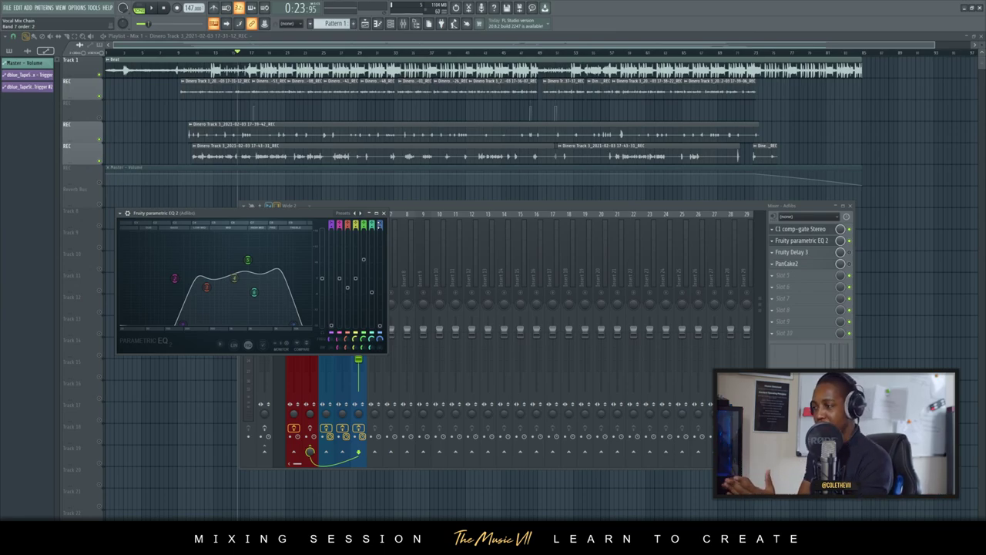
left_click(384, 215)
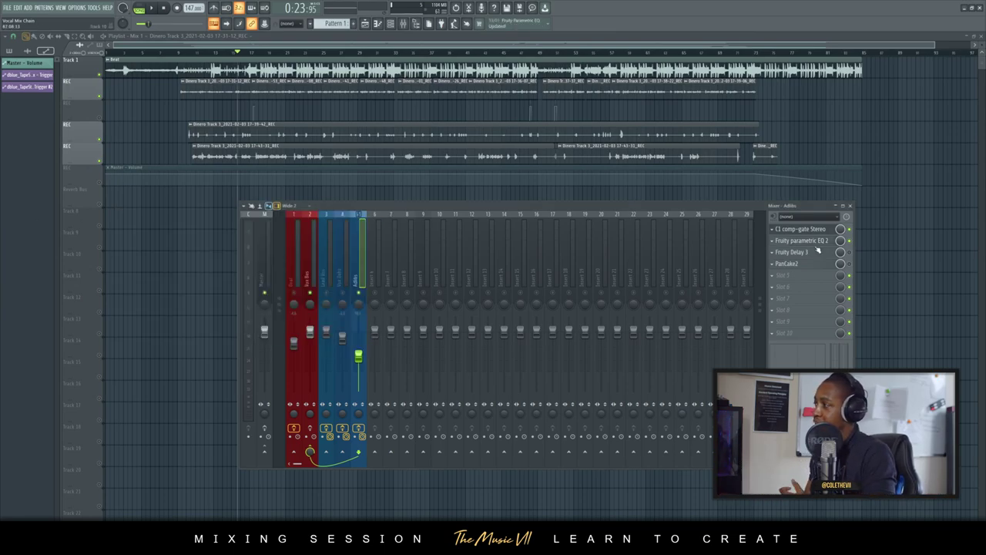
Enable Fruity Delay 3 on Adlibs, play the vocals from about 0:24 through it and close its window
left_click(827, 253)
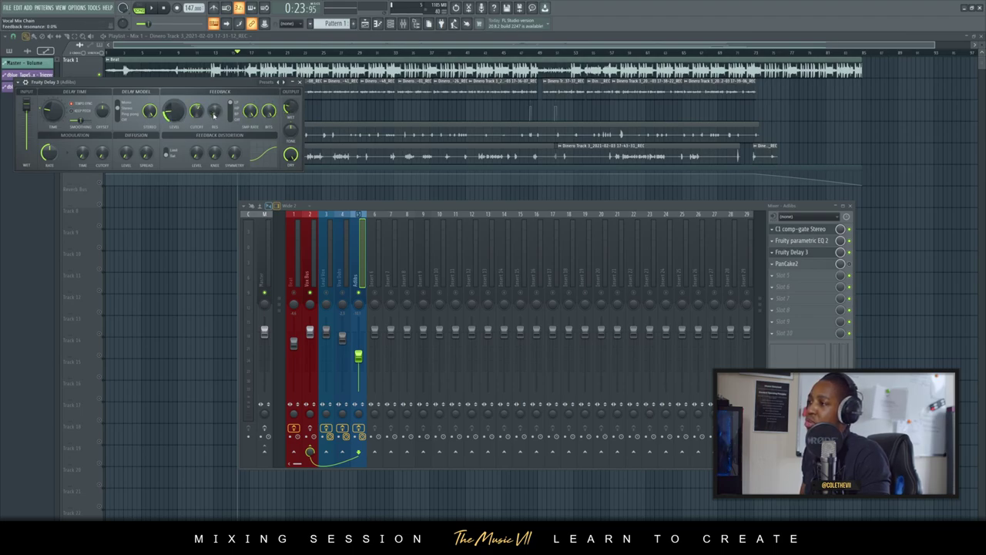
key("space")
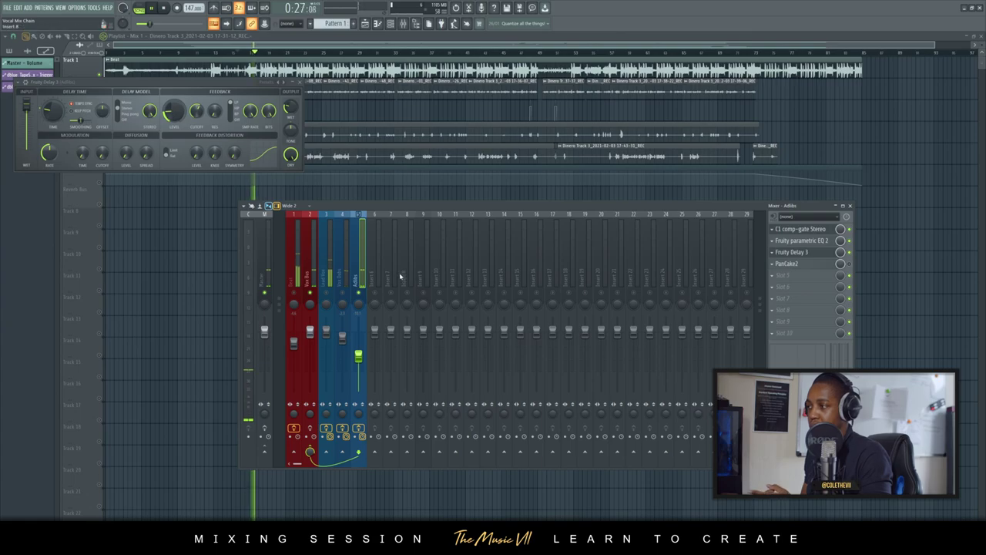
left_click_drag(247, 82, 247, 181)
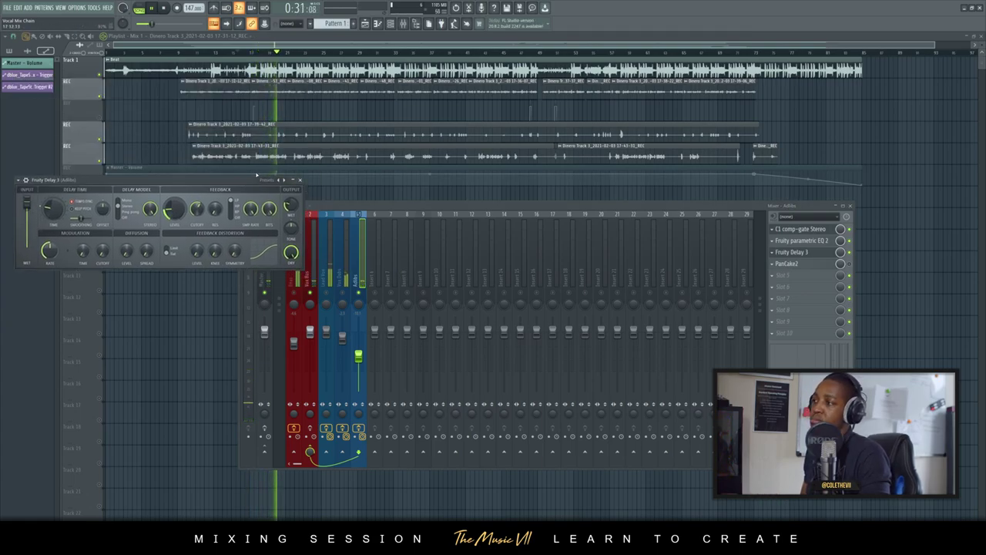
left_click(300, 180)
key("space")
Enable PanCake2 on Adlibs, play its panning curve from about 0:24 and close its window
left_click(826, 264)
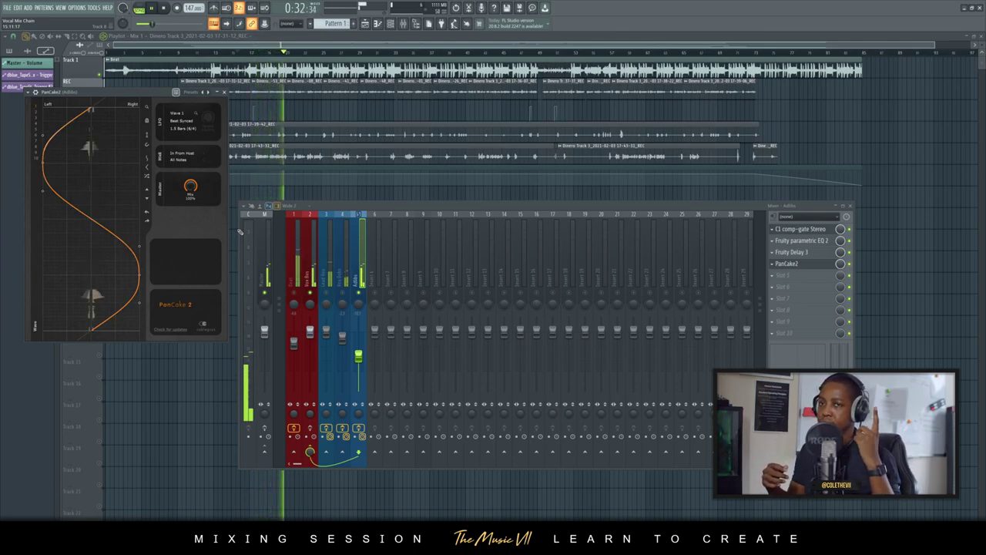
key("space")
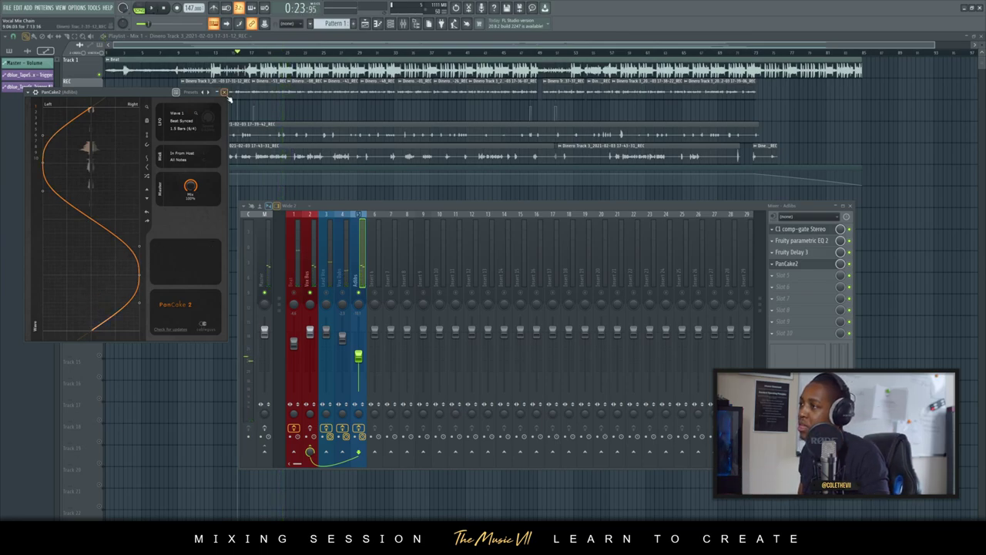
left_click(225, 93)
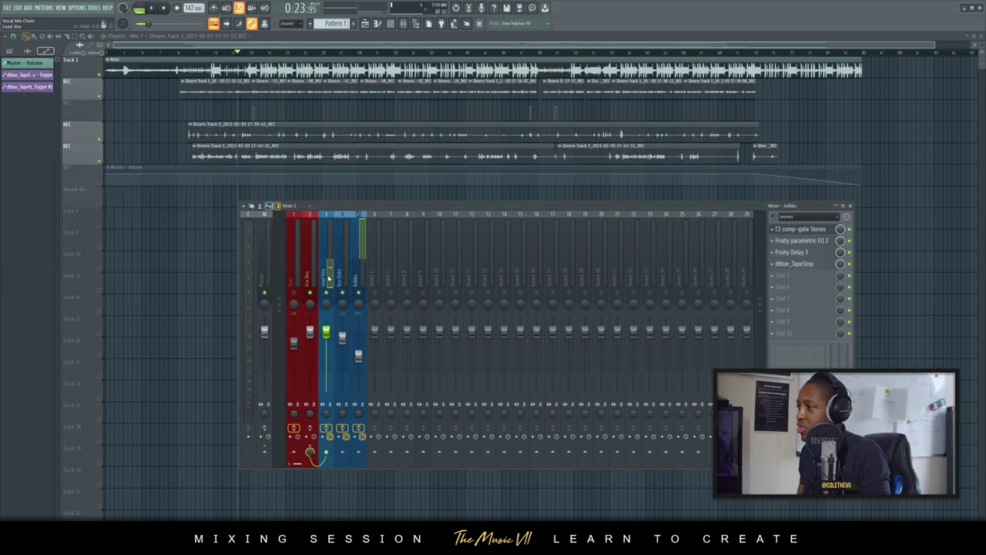
Select the Vox Bus insert in the mixer and play the full mix from about 0:30
left_click(337, 274)
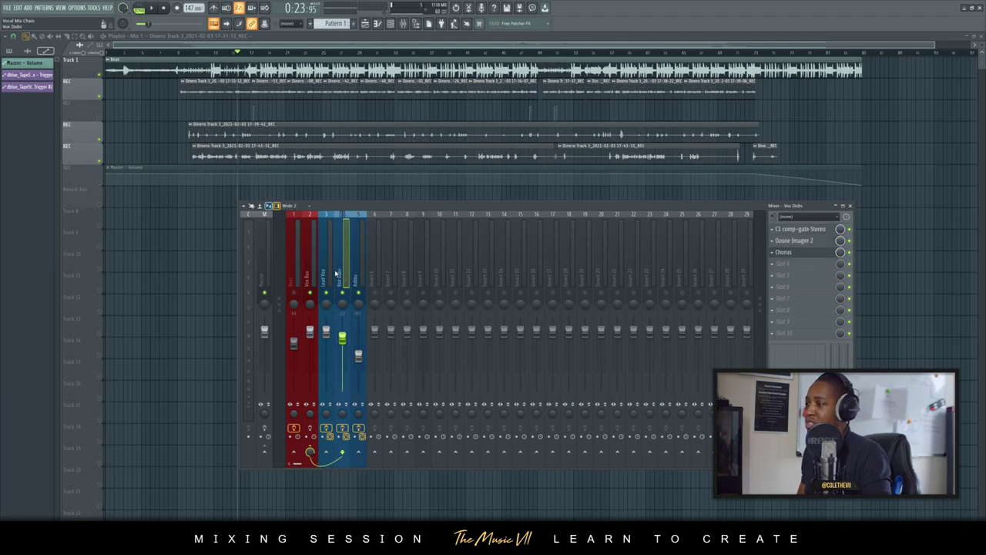
left_click(325, 273)
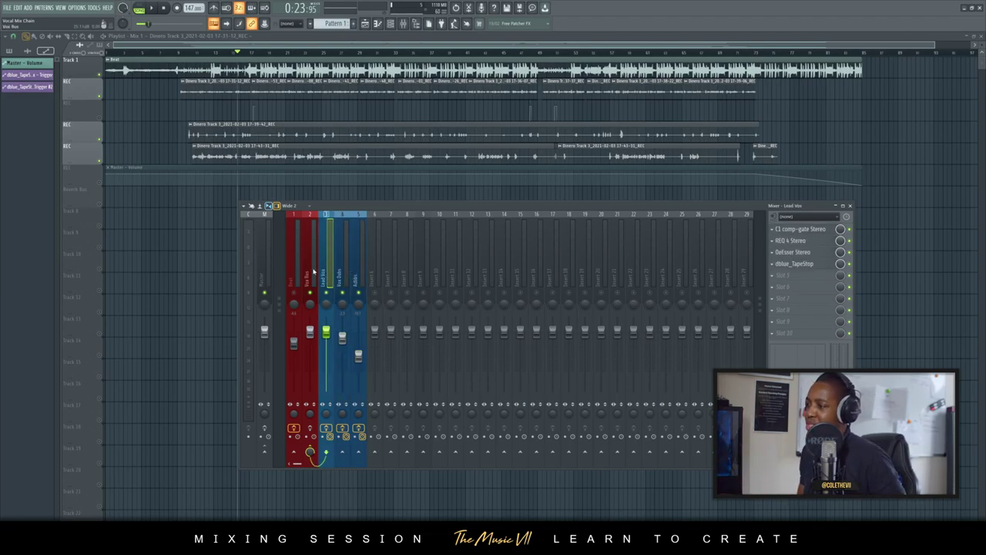
left_click(312, 272)
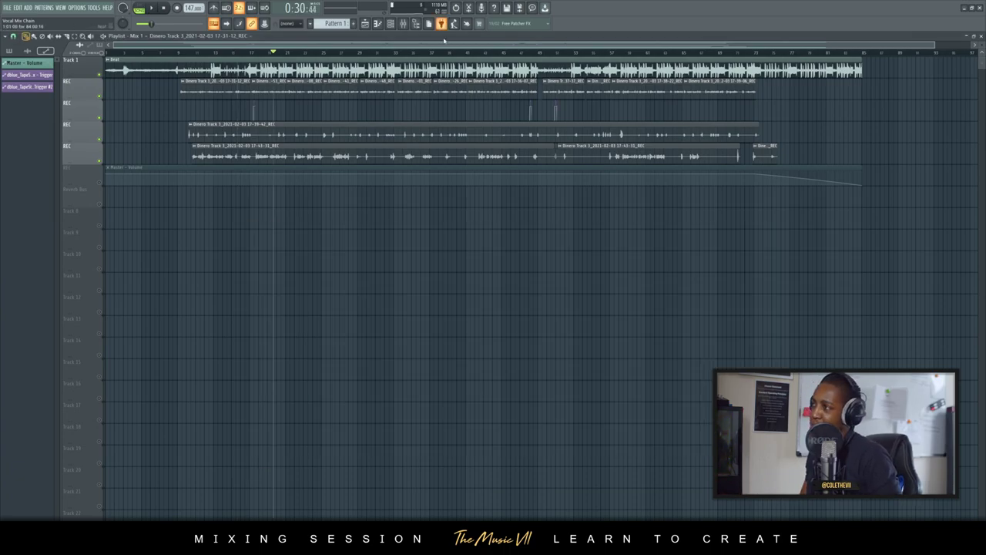
left_click(420, 24)
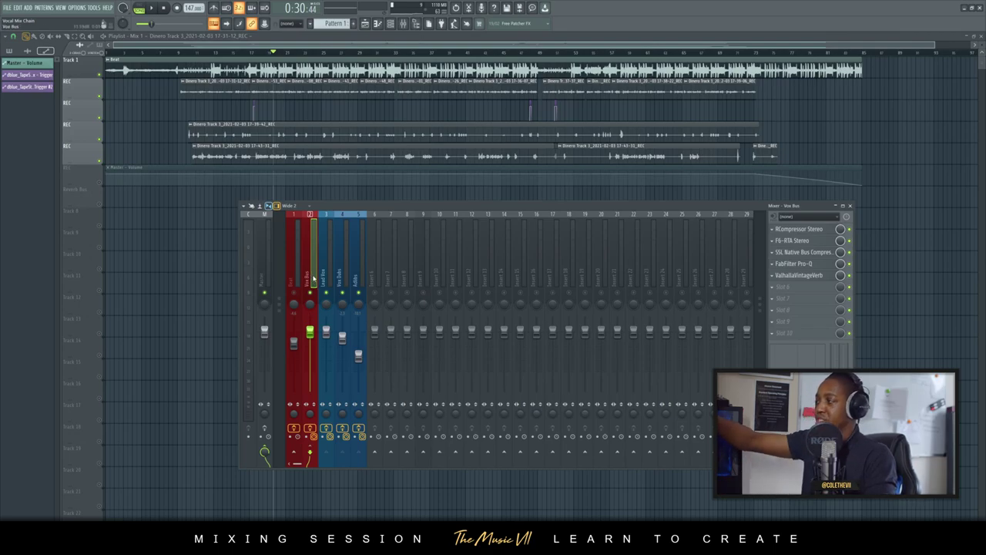
key("space")
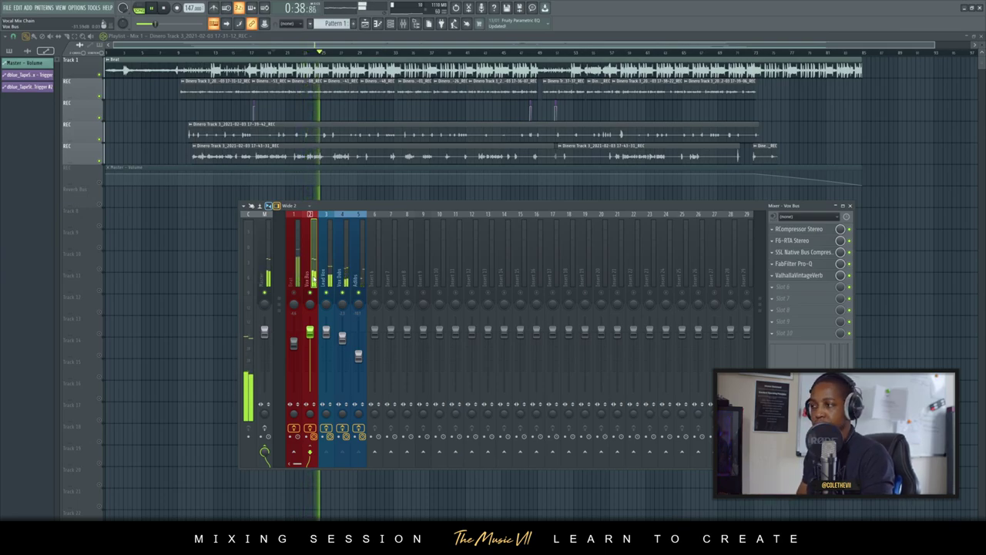
key("space")
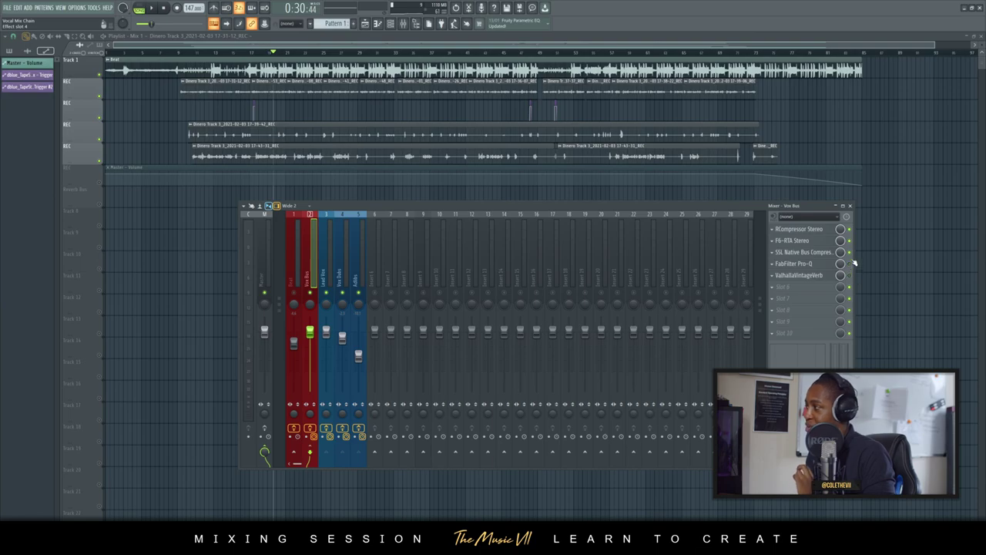
Open RCompressor Stereo on the Vox Bus and arrange its window beside a narrower mixer
left_click(827, 231)
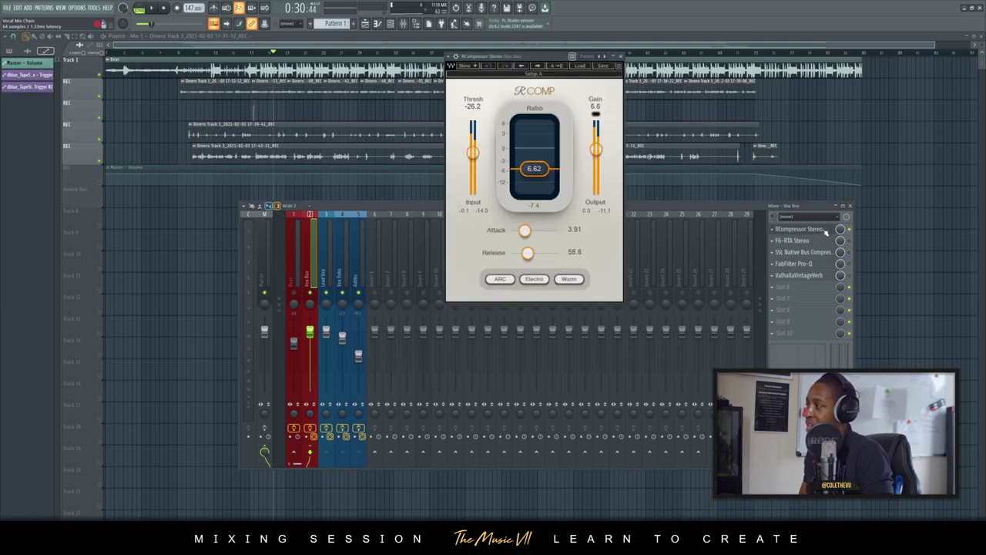
left_click_drag(537, 62, 571, 111)
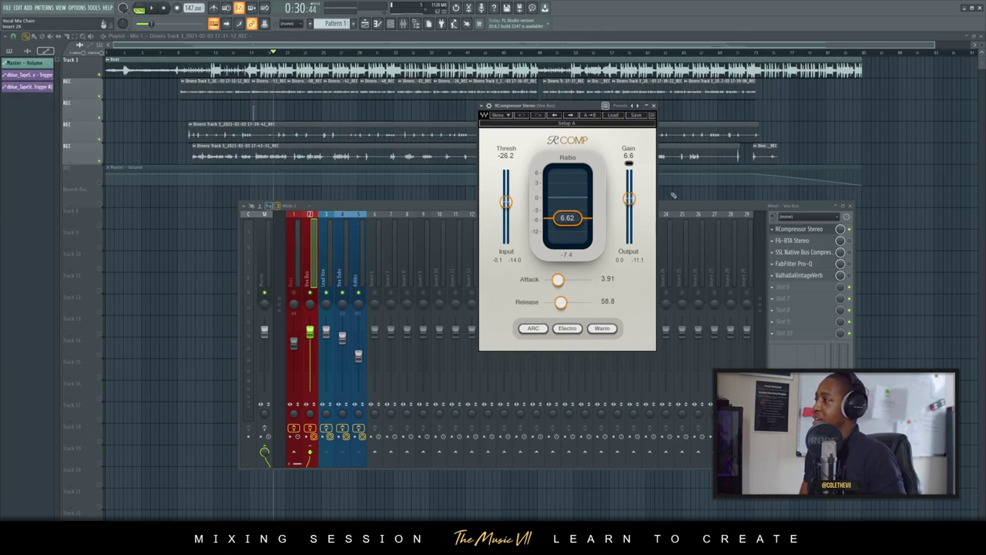
left_click_drag(547, 104, 227, 125)
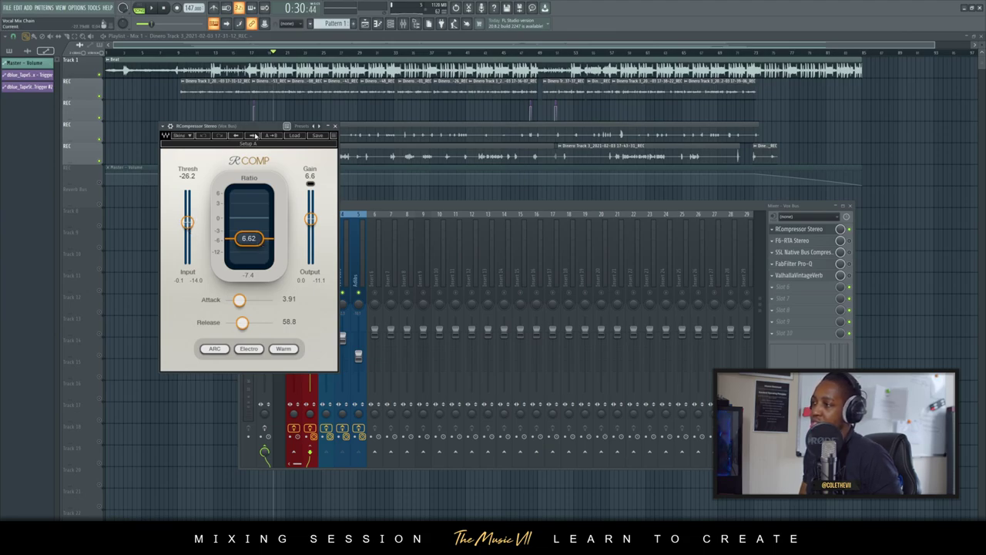
left_click_drag(387, 209, 454, 202)
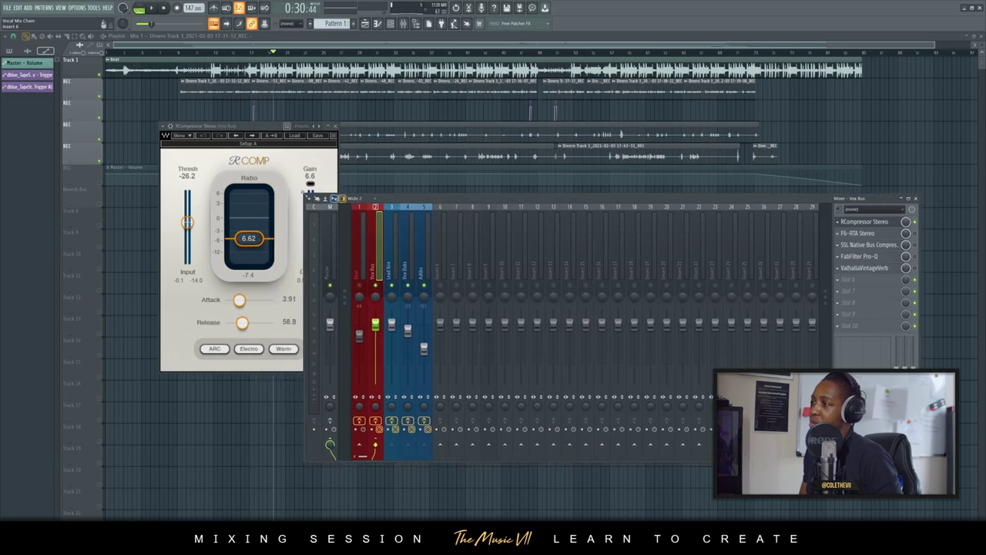
left_click_drag(302, 194, 400, 211)
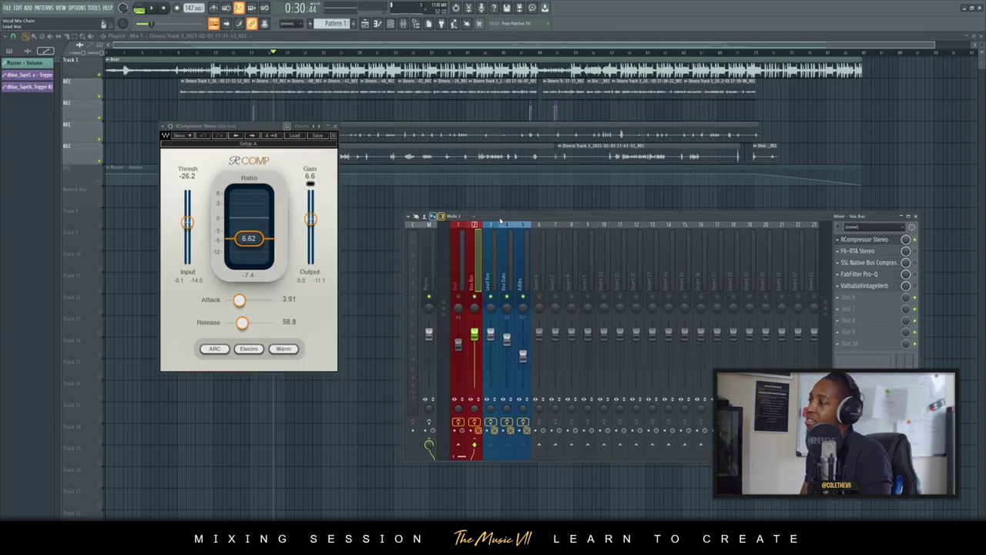
left_click_drag(501, 220, 440, 203)
left_click_drag(244, 128, 243, 200)
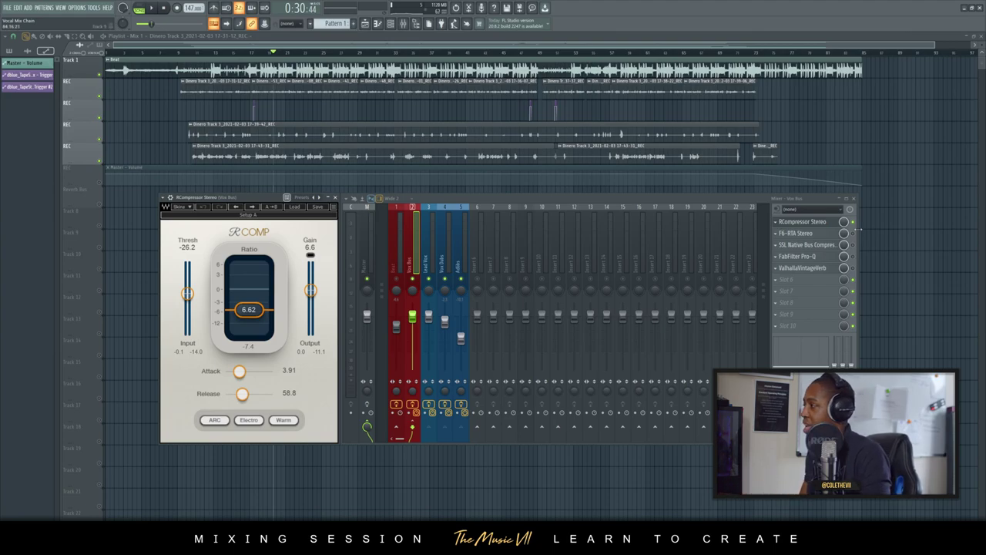
Play the vocals from about 0:30 with RCompressor Stereo bypassed and enabled for comparison, and close its window
key("space")
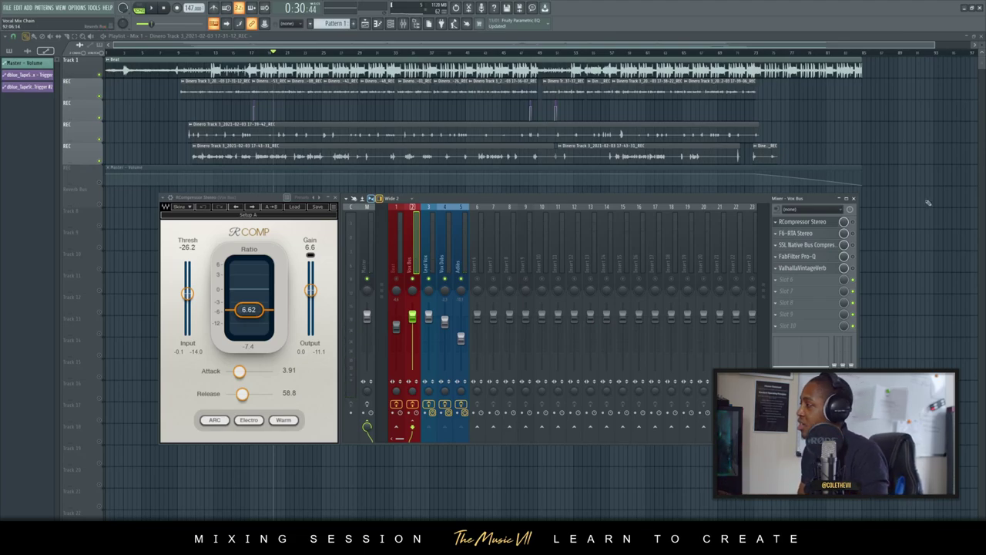
left_click(855, 223)
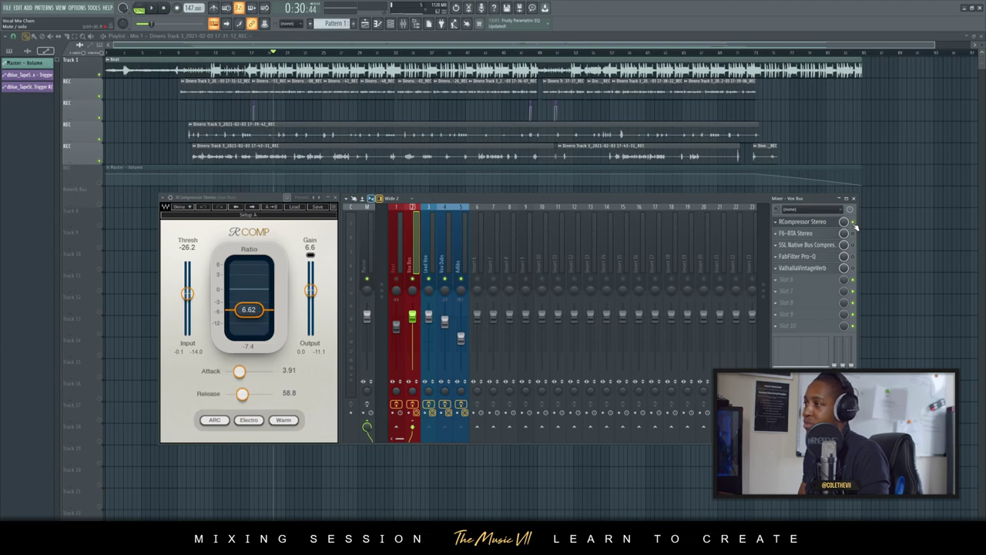
key("space")
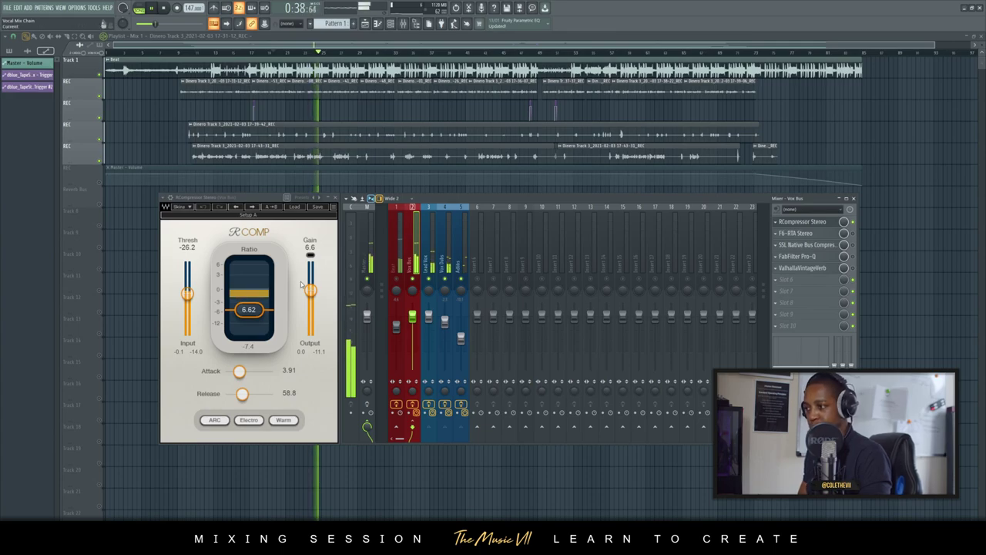
key("space")
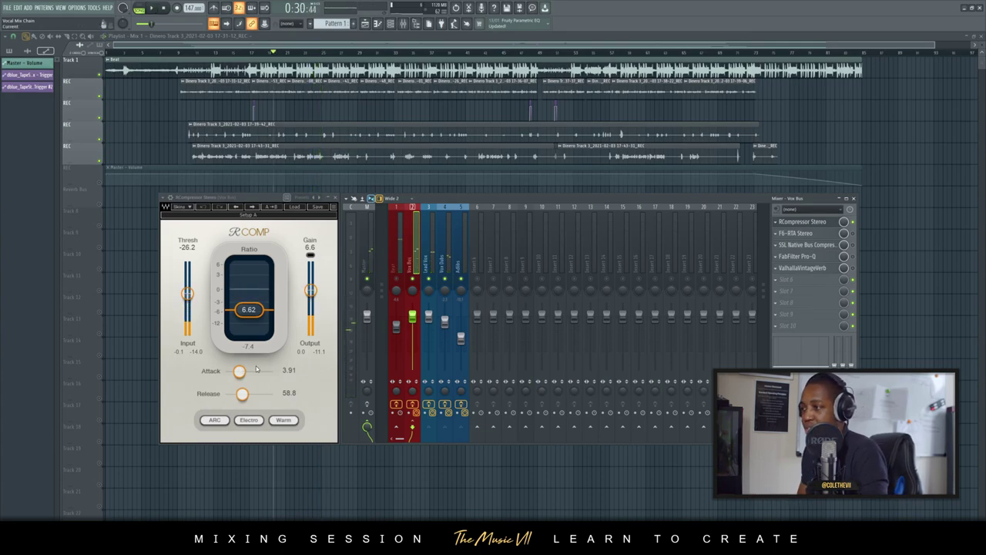
left_click(336, 197)
Open and enable F6-RTA Stereo on the Vox Bus and fit its window beside a resized mixer
left_click(821, 236)
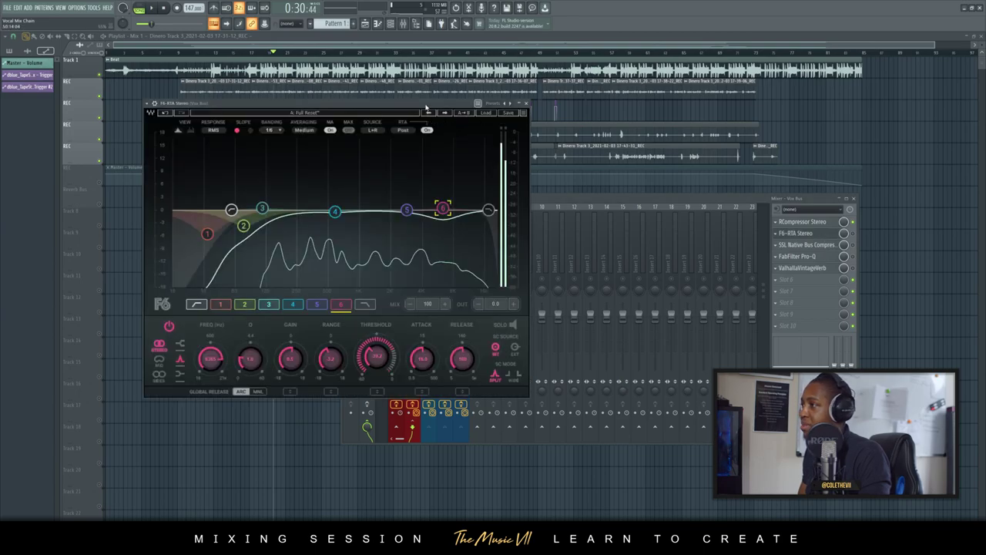
left_click(853, 233)
left_click_drag(858, 240, 607, 241)
left_click_drag(481, 202, 717, 186)
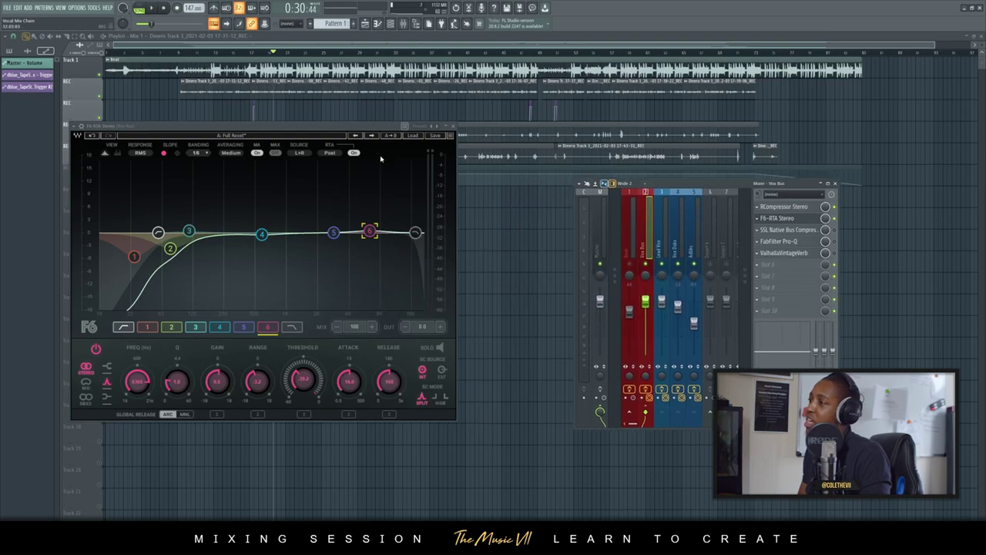
left_click_drag(363, 124, 449, 167)
left_click_drag(708, 185, 677, 168)
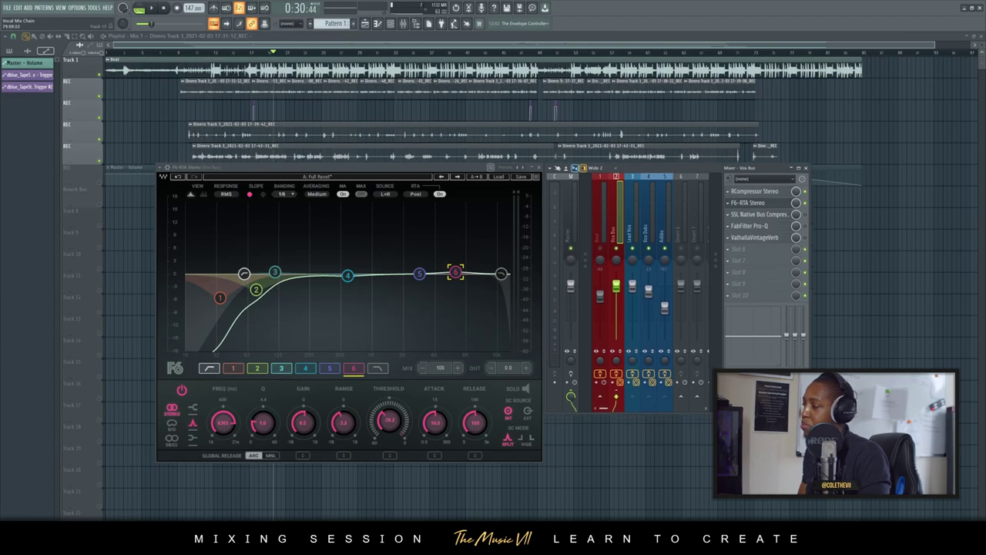
left_click_drag(809, 414, 834, 462)
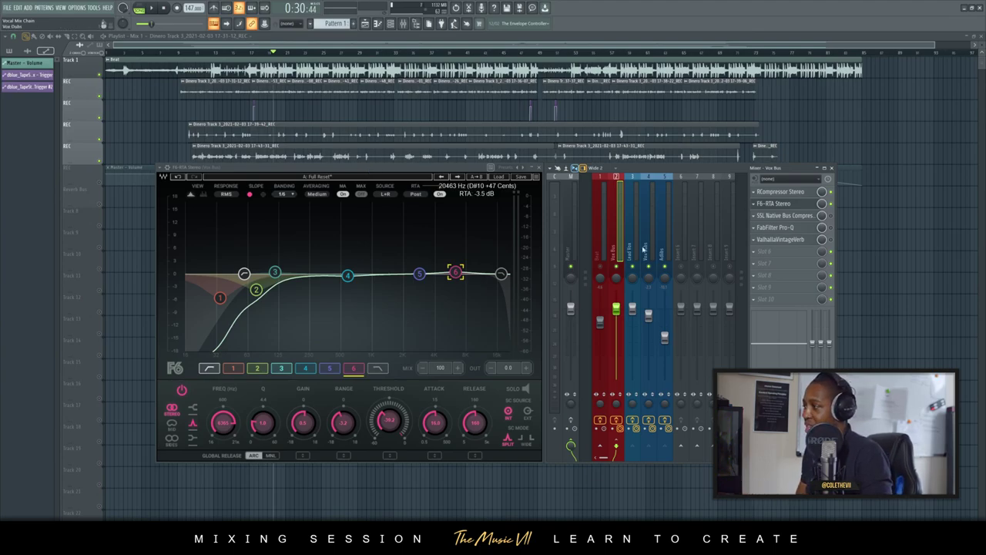
Compare the Lead Vox REQ 4 Stereo curve with the Vox Bus F6-RTA curve and close the REQ window
left_click(635, 248)
left_click(775, 203)
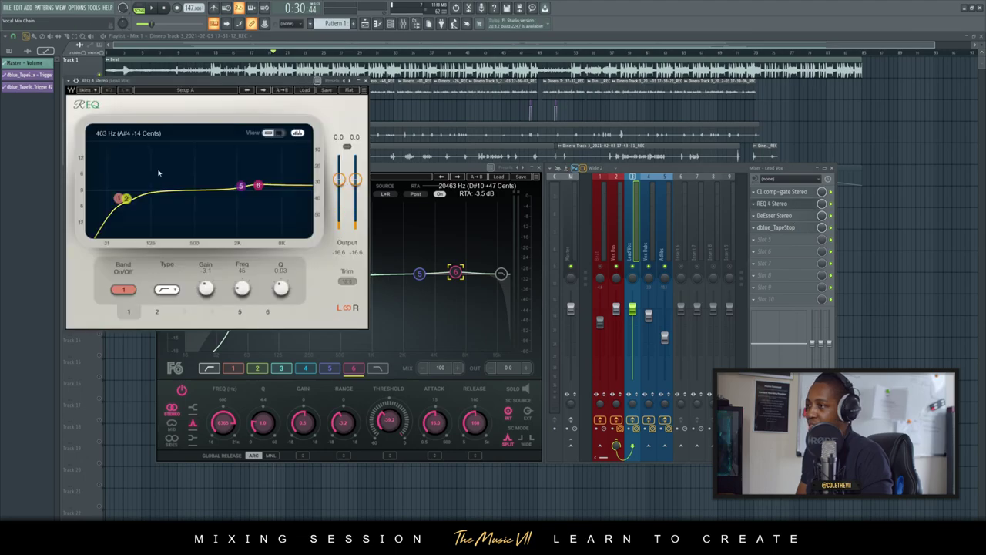
left_click_drag(193, 90, 757, 288)
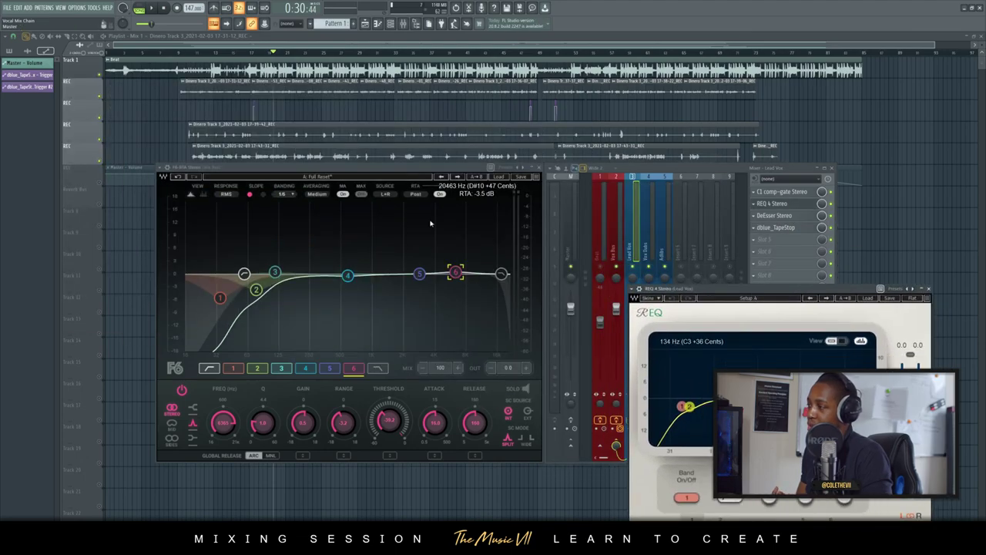
left_click(618, 241)
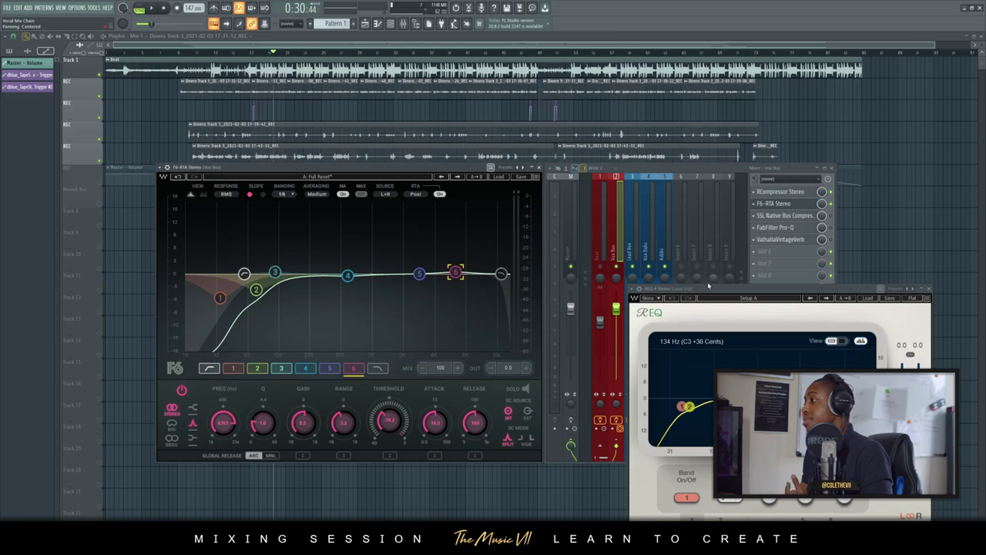
left_click_drag(712, 287, 717, 235)
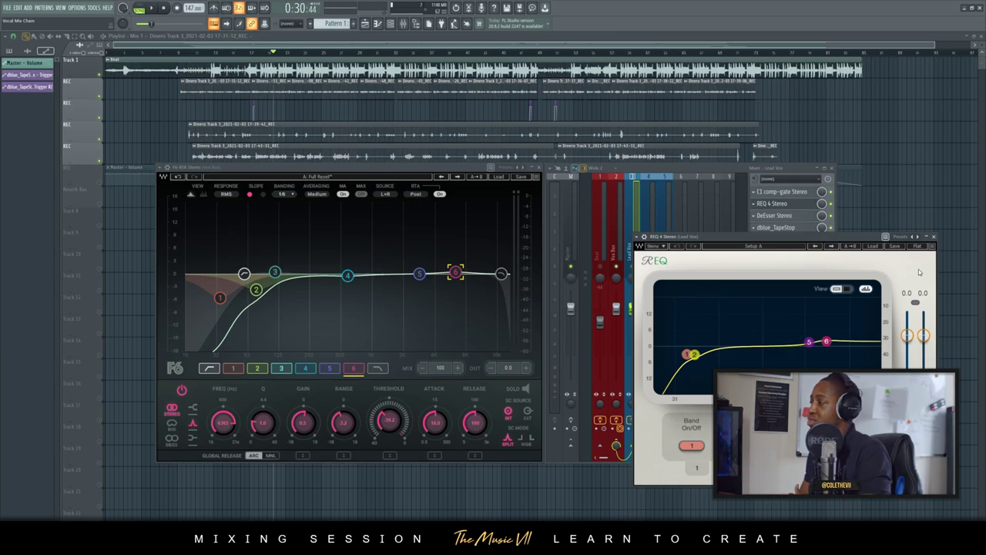
left_click(934, 238)
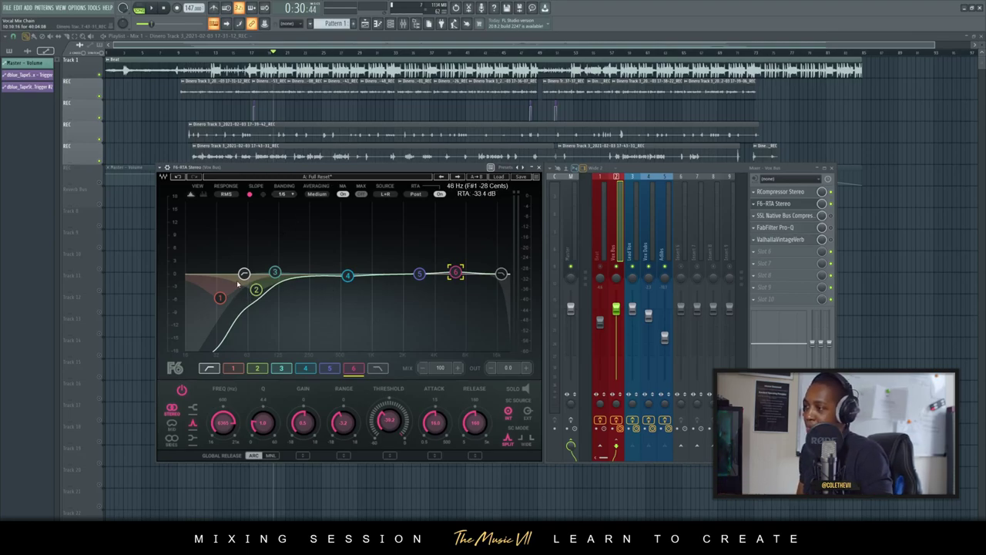
Select band 2 in F6-RTA Stereo and play the vocals from about 0:30 to examine its low-end curve
left_click(256, 290)
key("space")
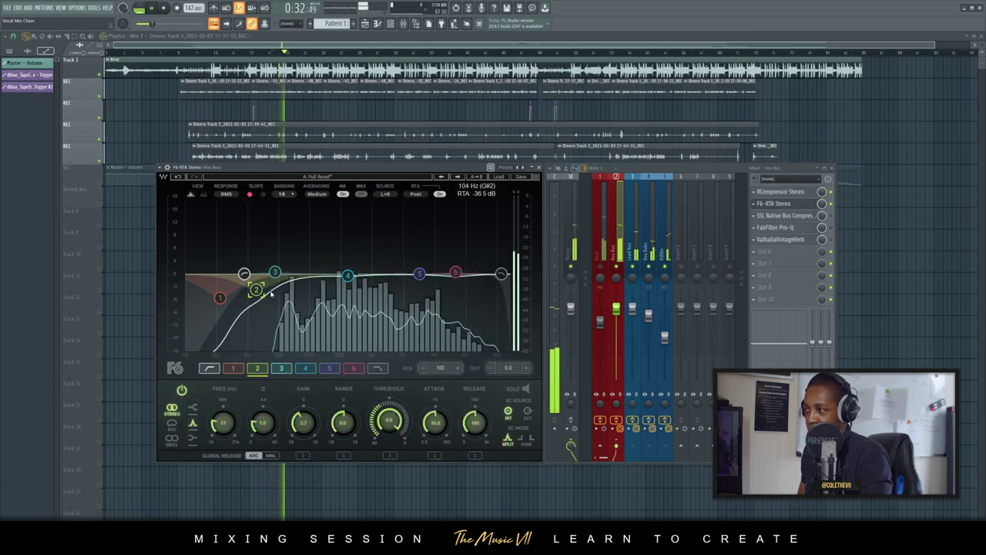
key("space")
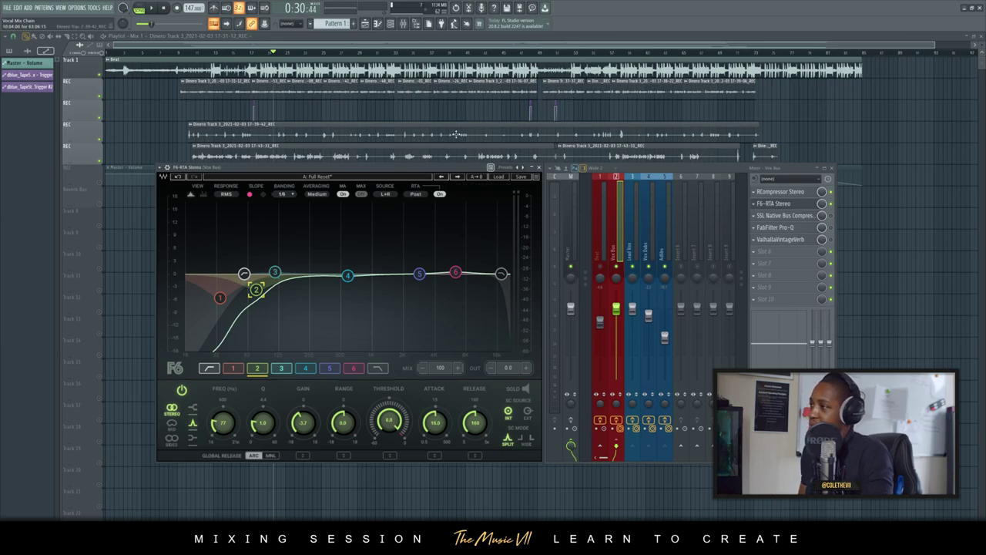
Replay the mix from about 0:30, toggling the F6-RTA Stereo bypass to compare the sound
key("space")
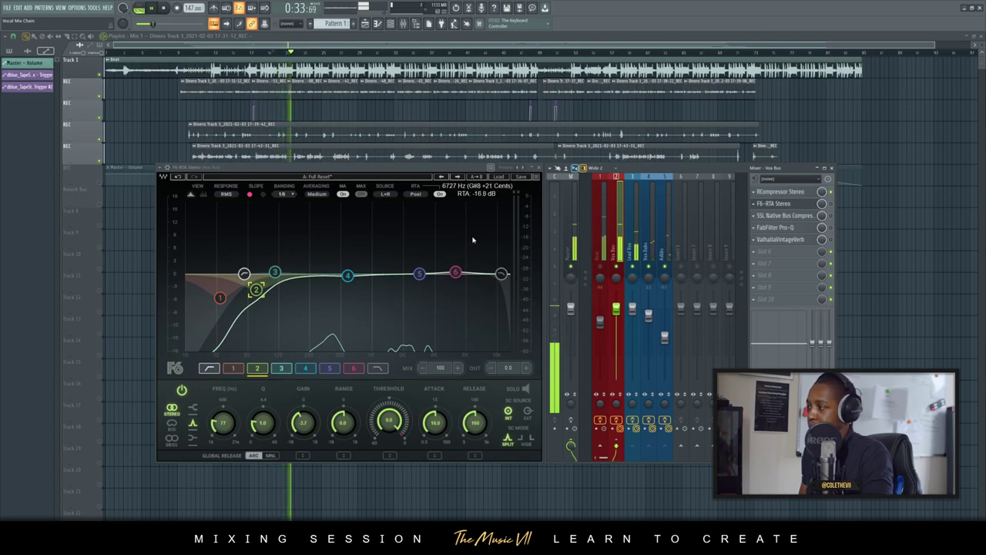
key("space")
left_click(832, 204)
key("space")
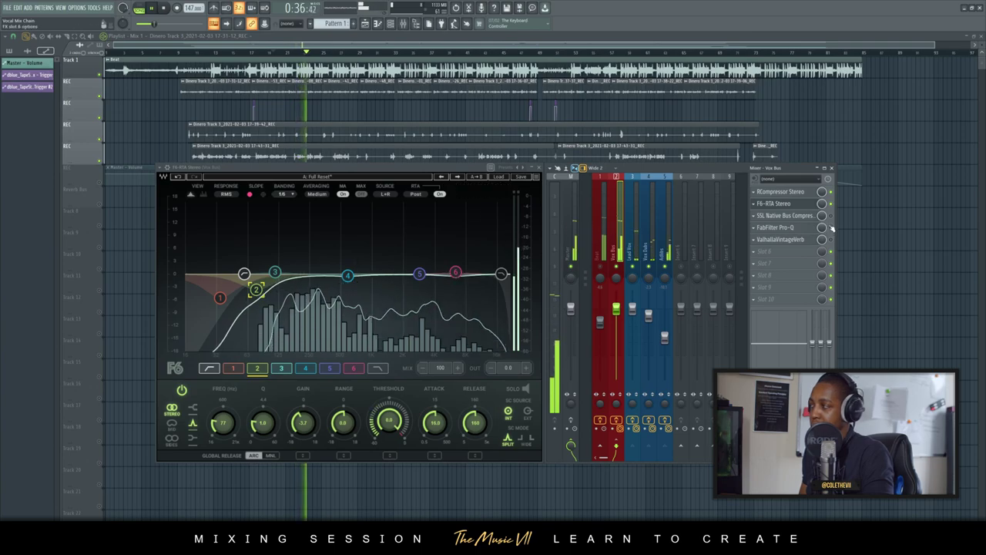
key("space")
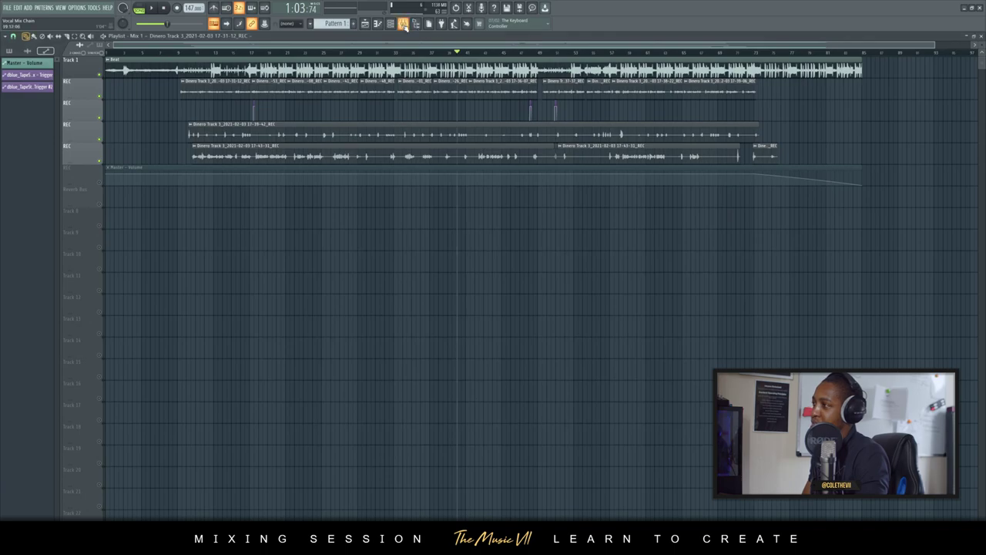
Reopen the mixer and play from about 1:03, comparing F6-RTA Stereo bypassed and enabled while examining its band movement
key("F9")
left_click(789, 206)
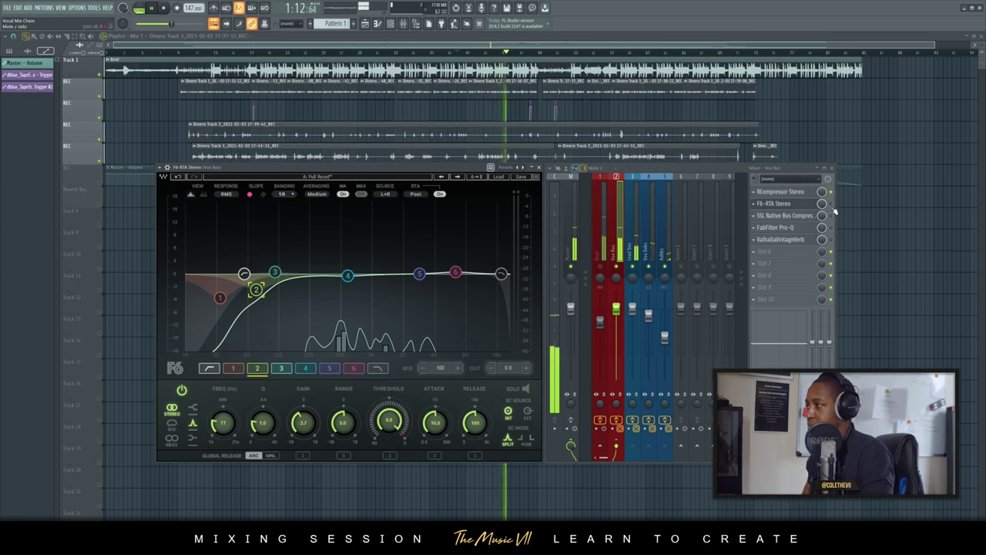
key("space")
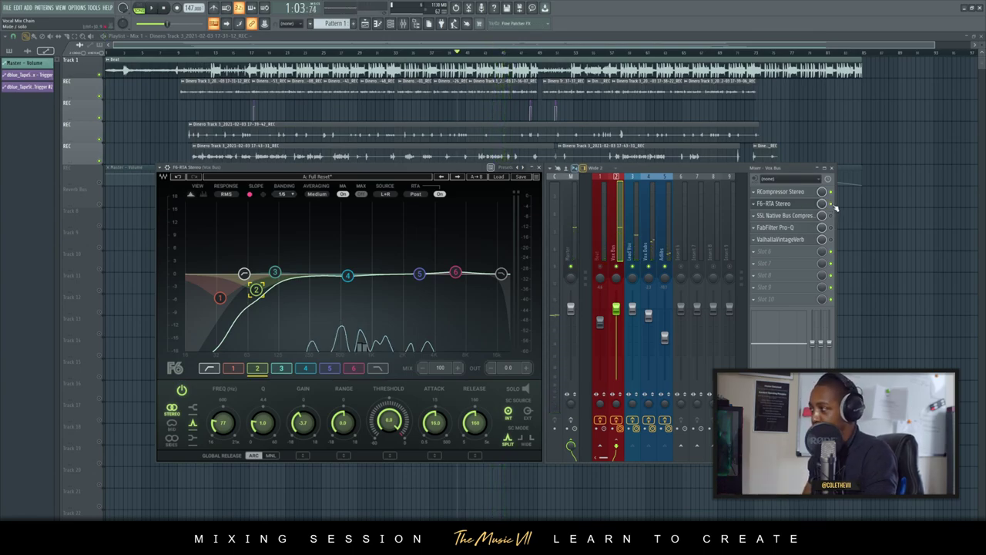
key("space")
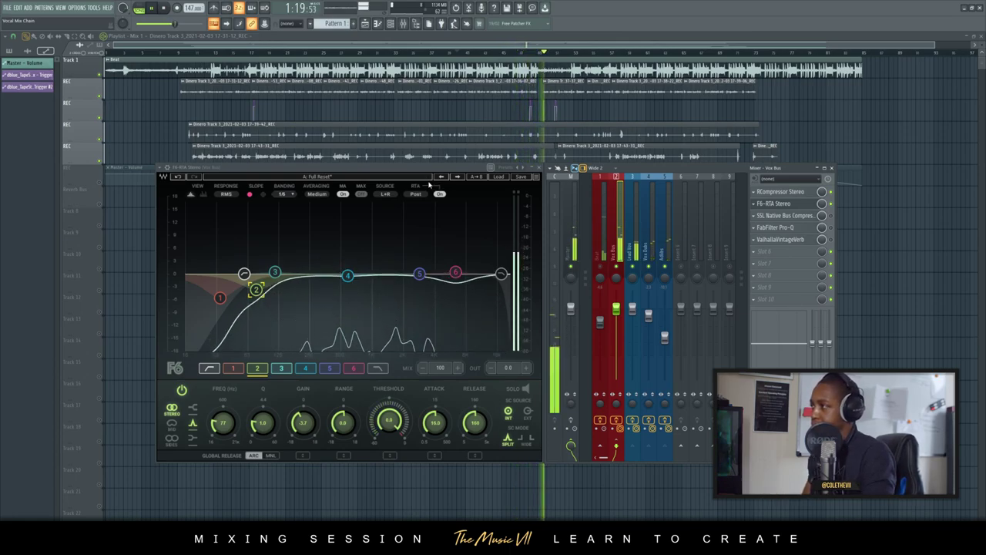
left_click(414, 195)
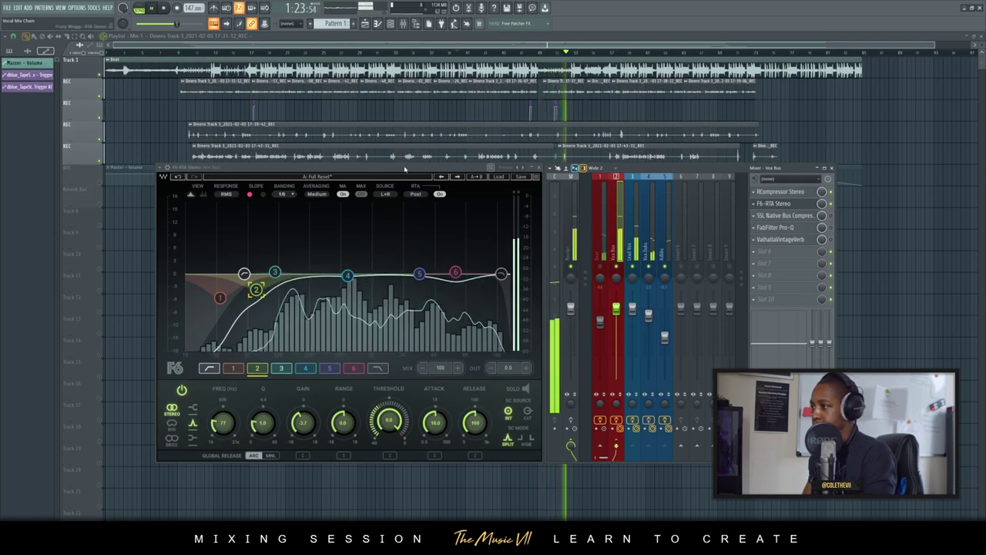
key("space")
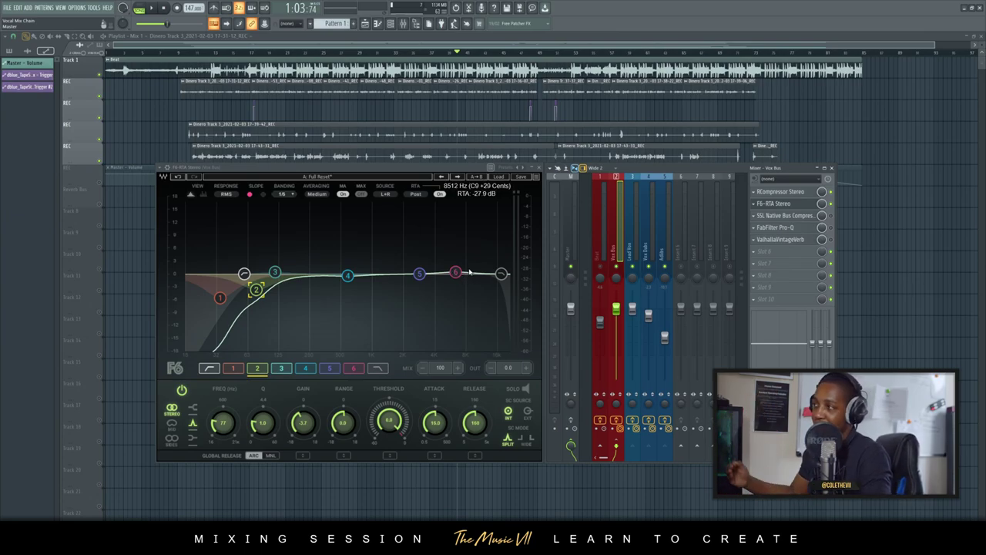
Replay the mix from about 1:03 to examine the F6-RTA Stereo spectrum and band movement, and close its window
key("space")
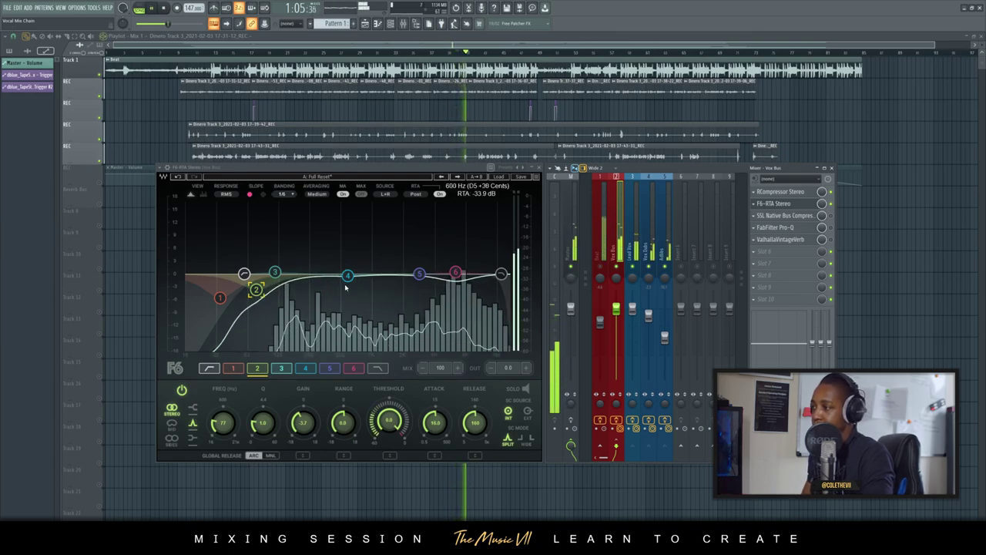
key("space")
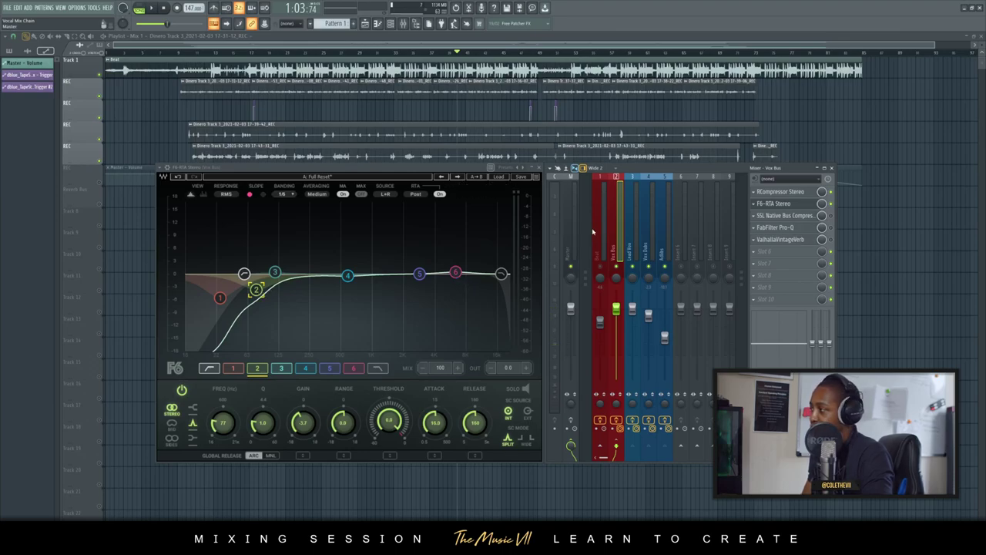
left_click(539, 168)
Widen the mixer window and open the Vox Bus SSL Native Bus Compressor beside it
left_click_drag(715, 173, 520, 189)
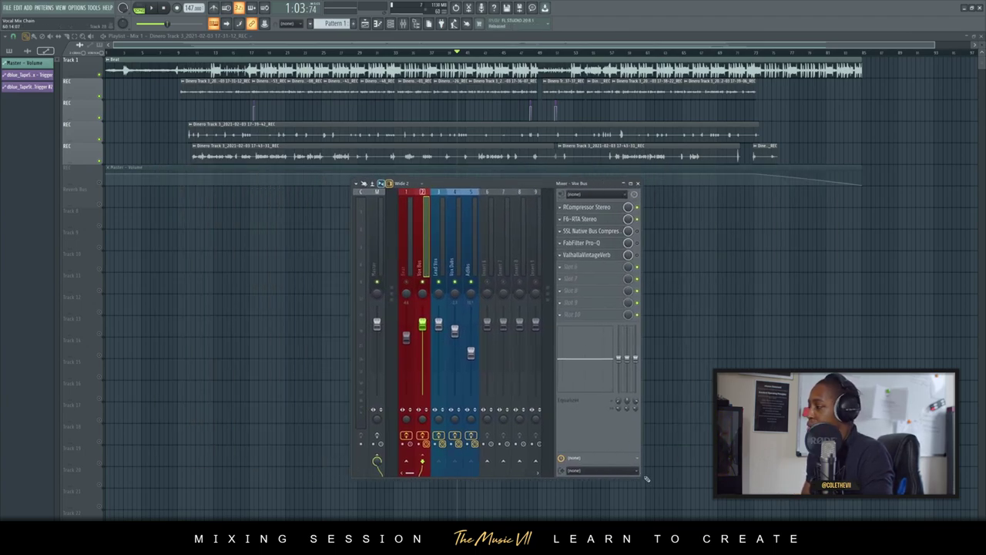
left_click_drag(643, 477, 801, 459)
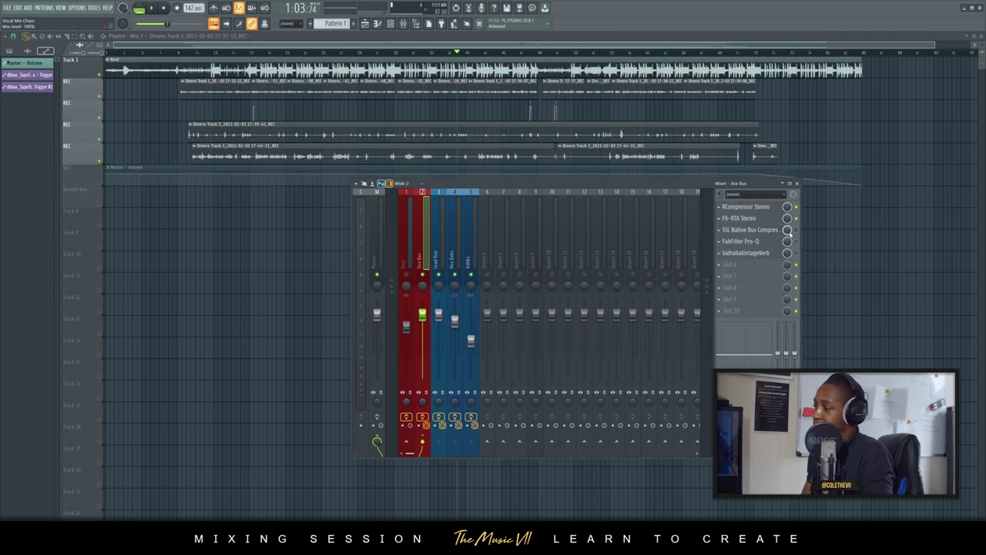
left_click(765, 230)
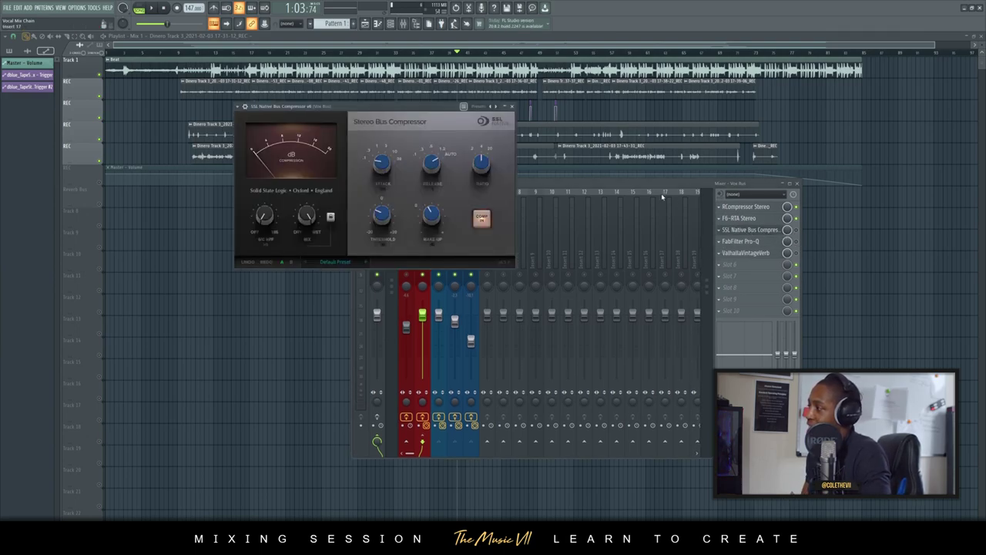
left_click_drag(661, 187, 742, 197)
left_click_drag(404, 110, 296, 191)
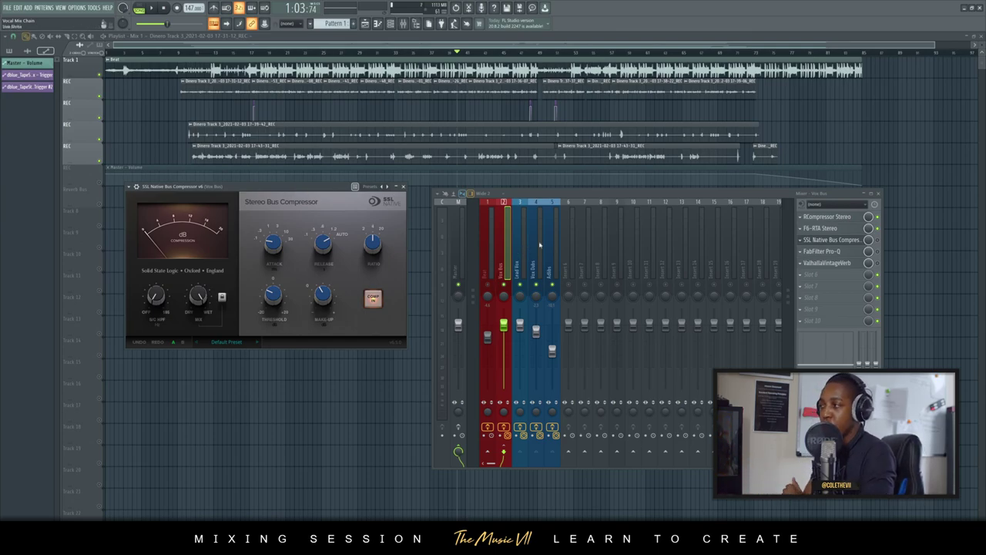
mouse_move(270, 185)
left_mouse_down()
mouse_move(296, 198)
mouse_move(283, 196)
left_mouse_up()
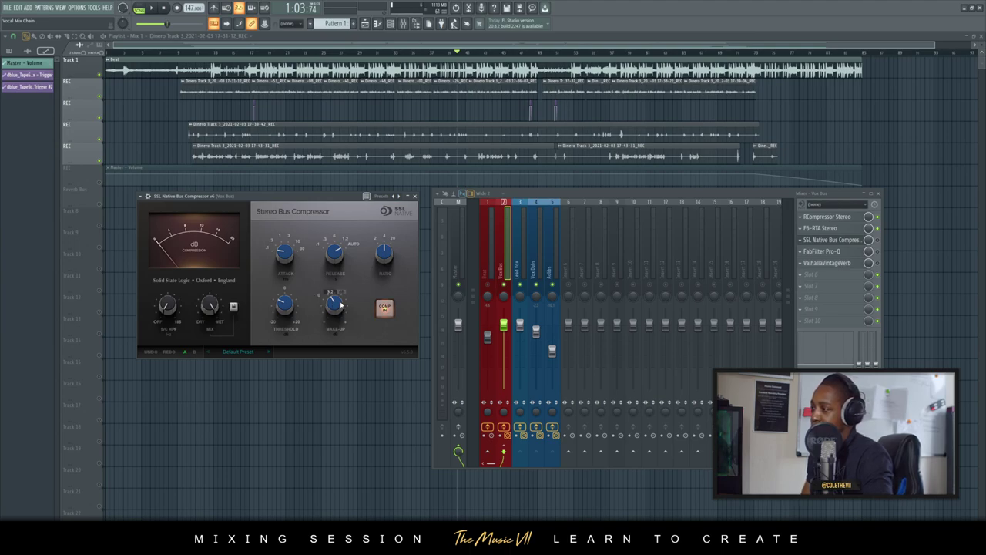
Play from about 1:03 comparing the SSL Native Bus Compressor bypassed and enabled, leave it enabled, and close its window
key("space")
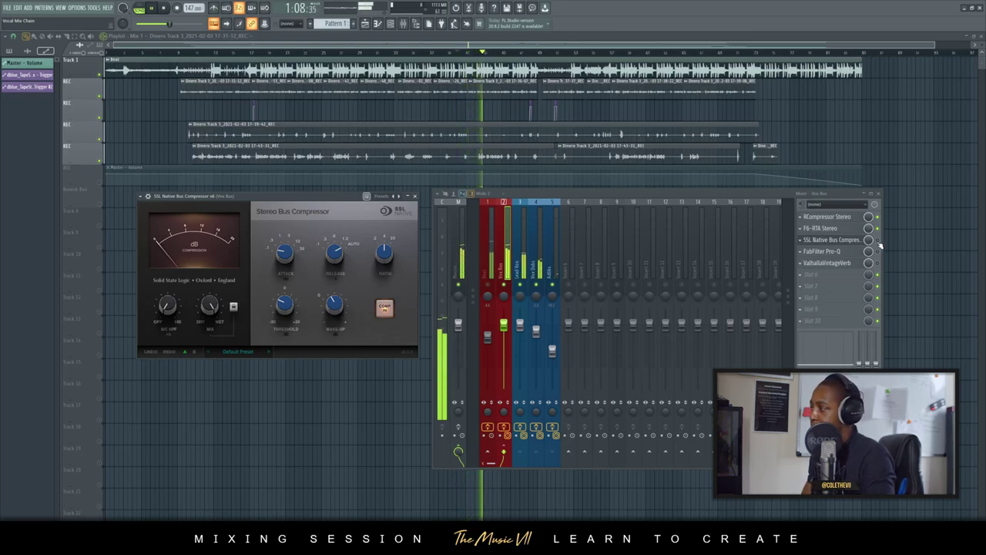
key("space")
key("space")
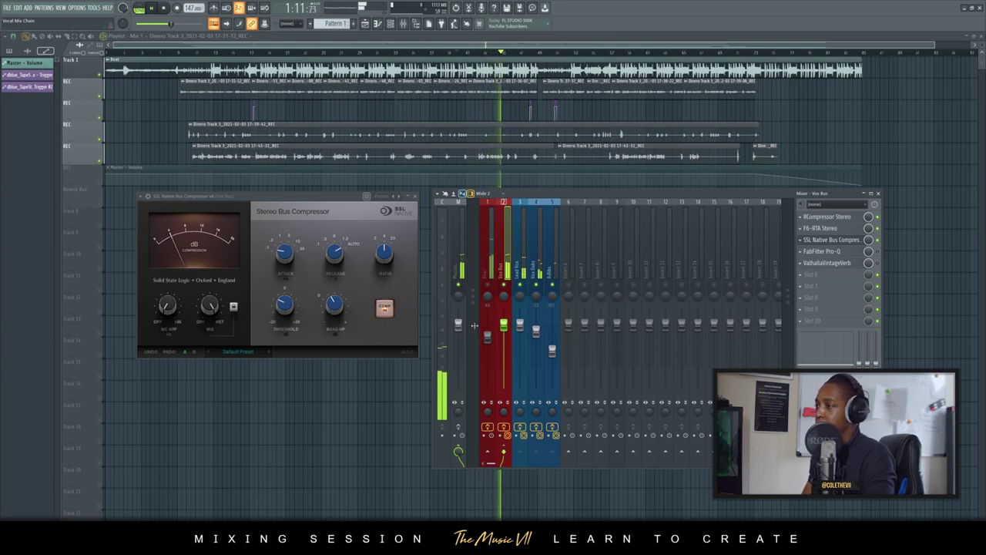
key("space")
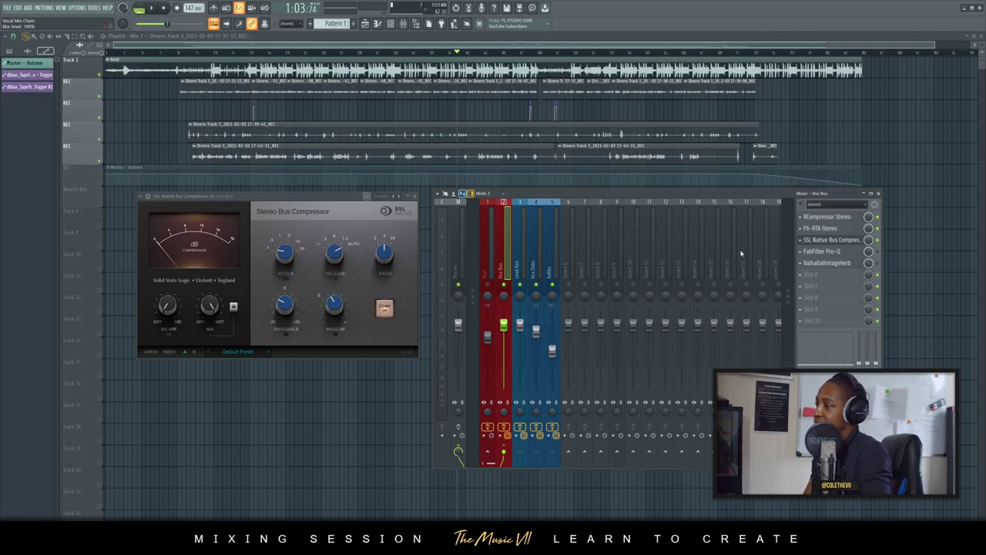
left_click(415, 196)
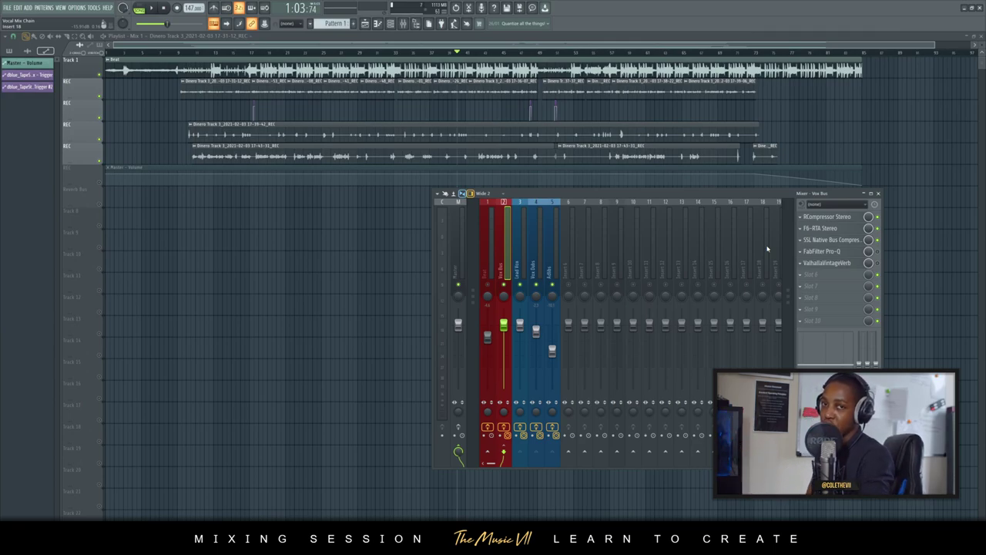
Open the Vox Bus FabFilter Pro-Q beside the mixer and play the mix from about 1:03 with it bypassed
left_click(852, 253)
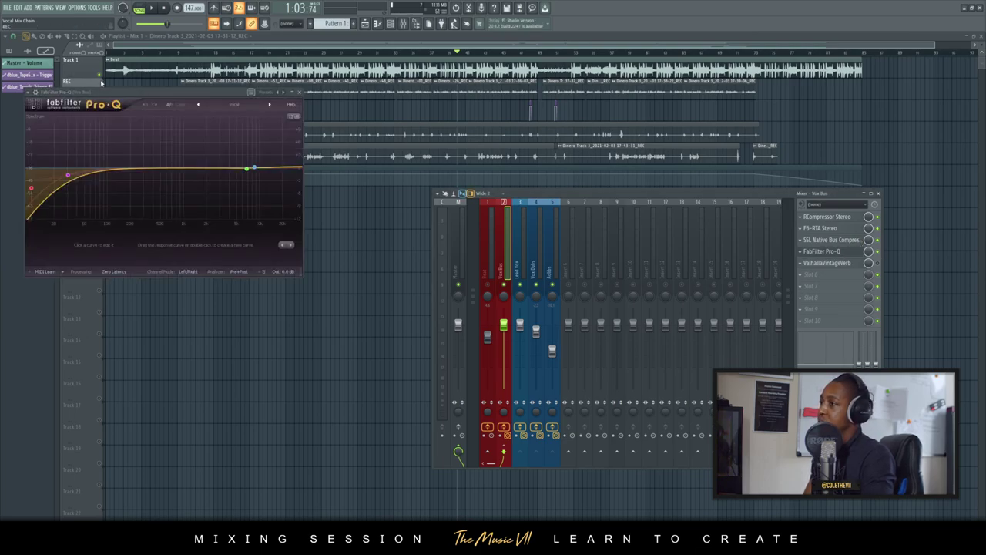
left_click_drag(111, 93, 238, 194)
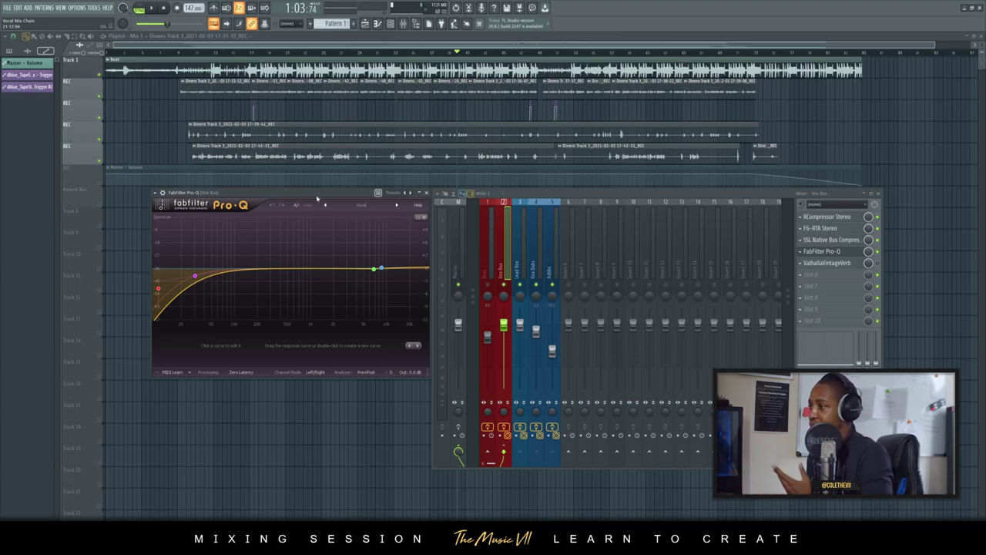
left_click(878, 251)
key("space")
key("space")
key("space")
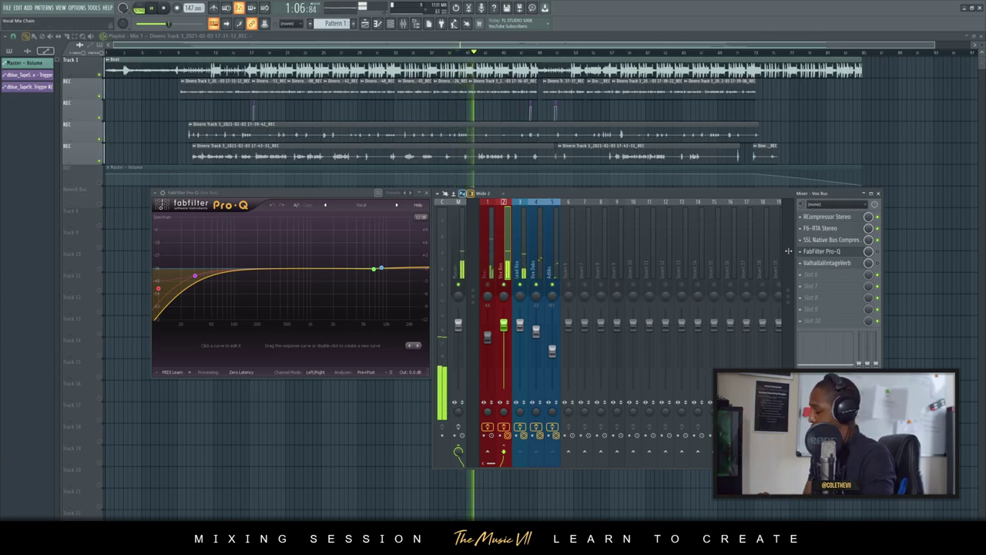
Enable FabFilter Pro-Q, replay the mix from about 1:03 to hear its effect, and close its window
key("space")
left_click(878, 251)
key("space")
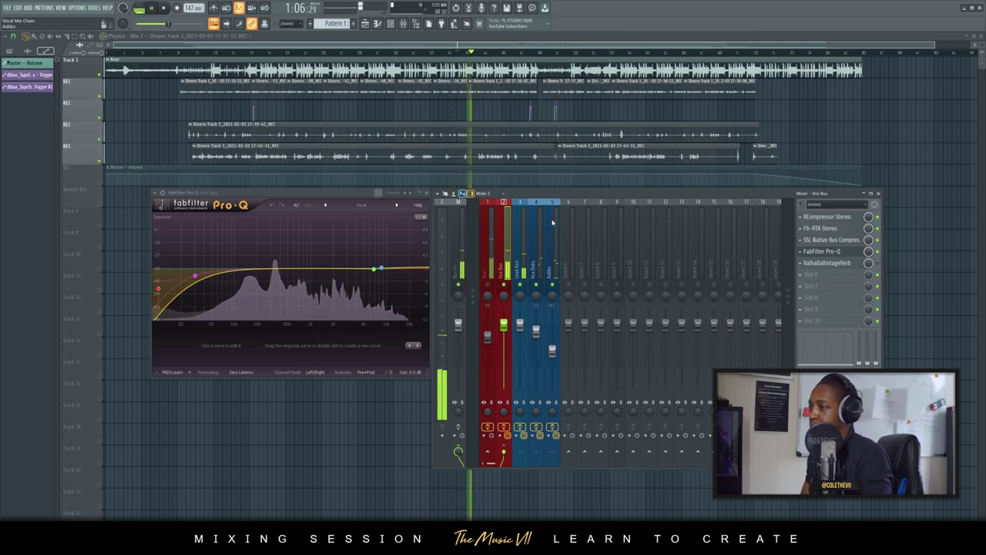
key("space")
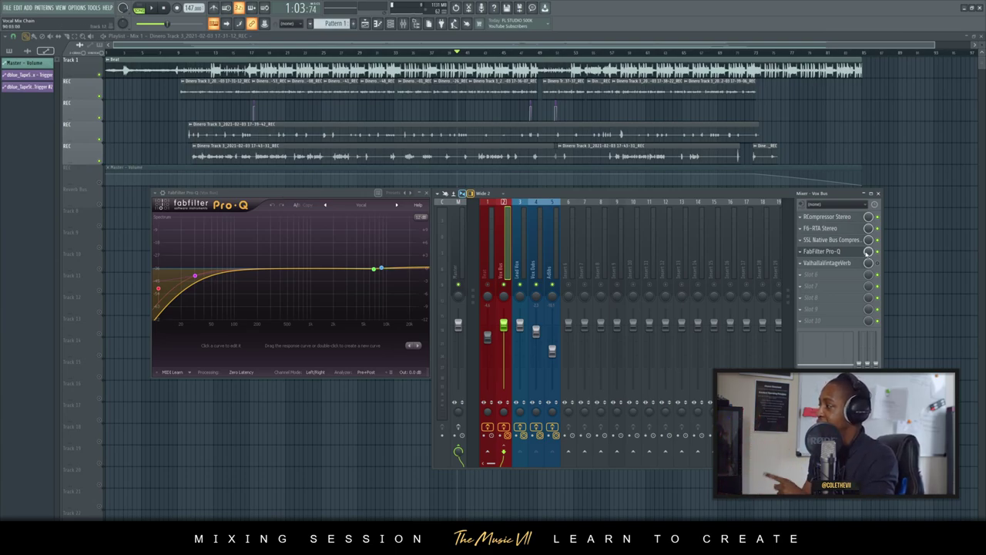
left_click(429, 194)
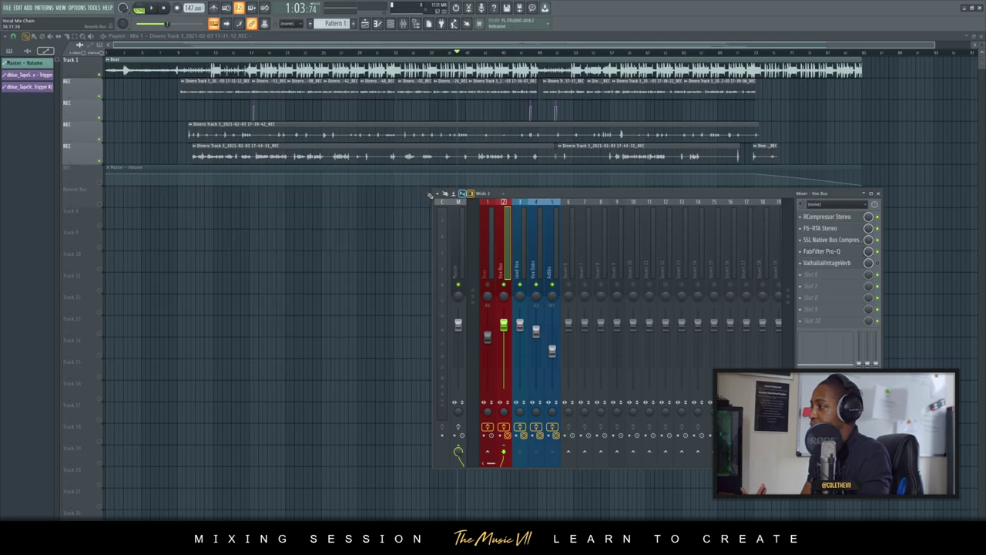
Play the mix from about 1:03 comparing the Vox Bus ValhallaVintageVerb bypassed and enabled, leaving it enabled
left_click(878, 263)
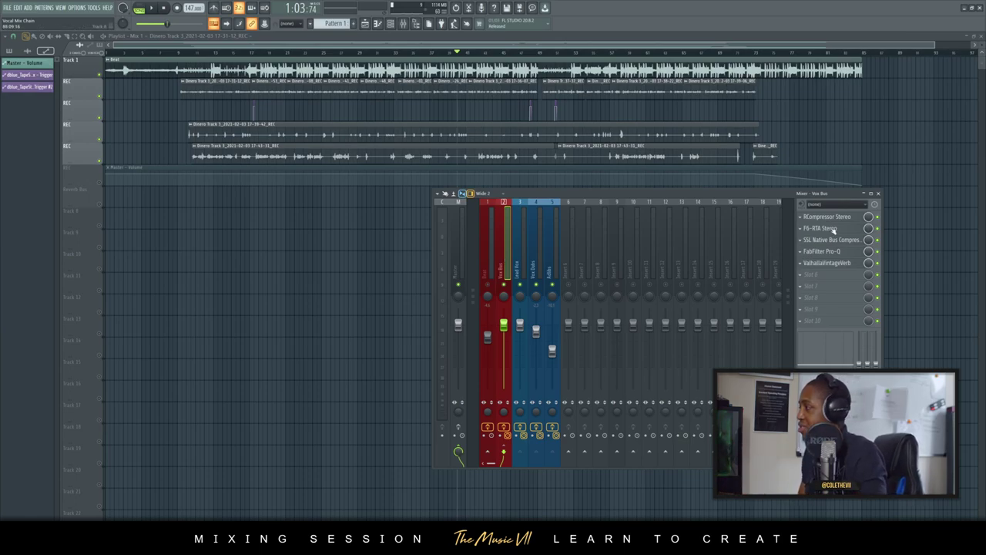
key("space")
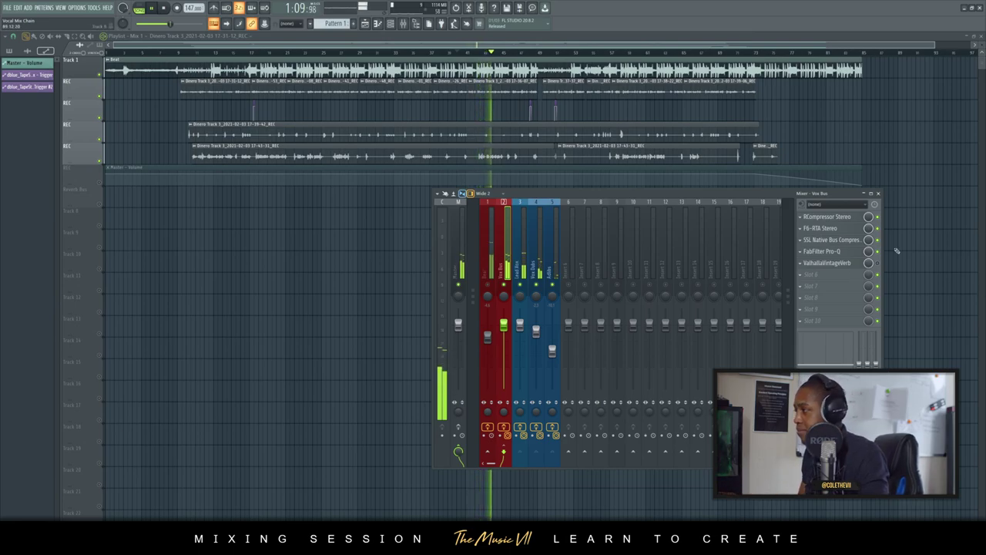
key("space")
key("space")
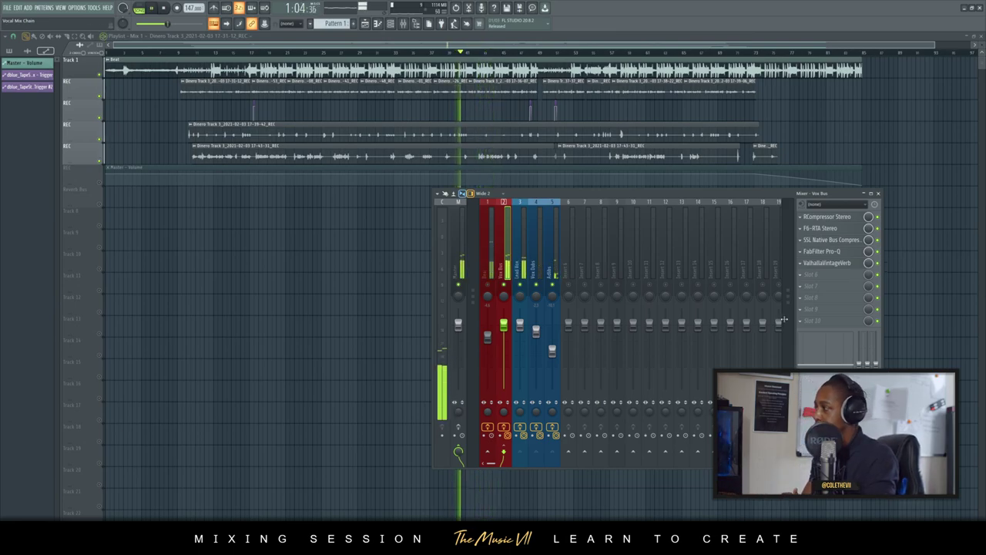
Open ValhallaVintageVerb beside the mixer, examine its reverb settings during playback, and close its window
left_click(827, 263)
left_click_drag(490, 156, 366, 196)
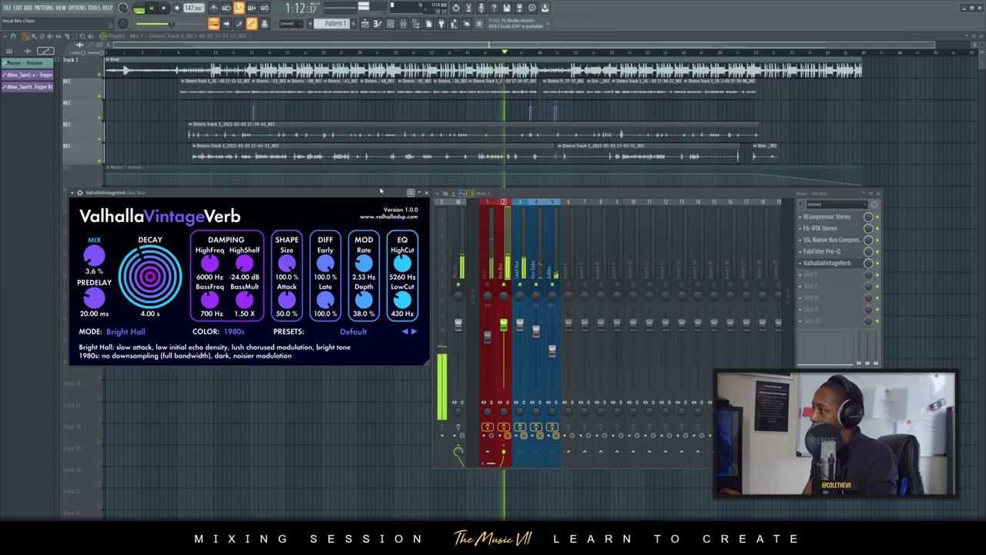
key("space")
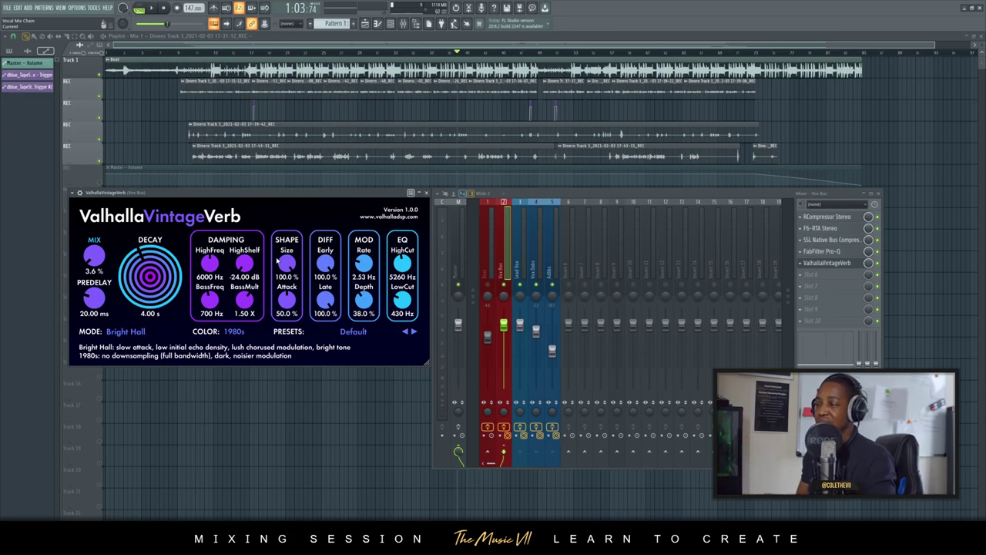
left_click(427, 192)
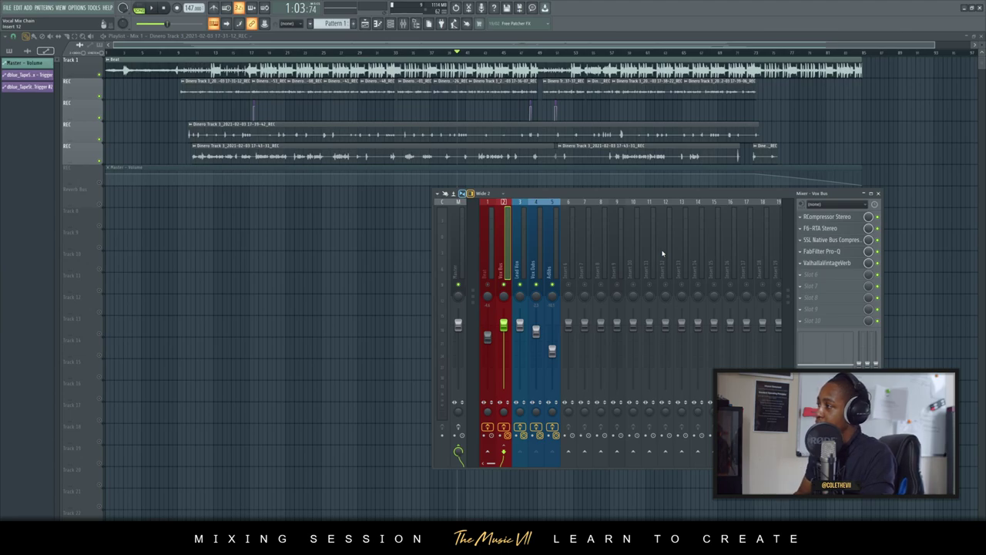
Unmute the Beat track in the mixer and play the full mix from about 1:03 with Beat selected
key("space")
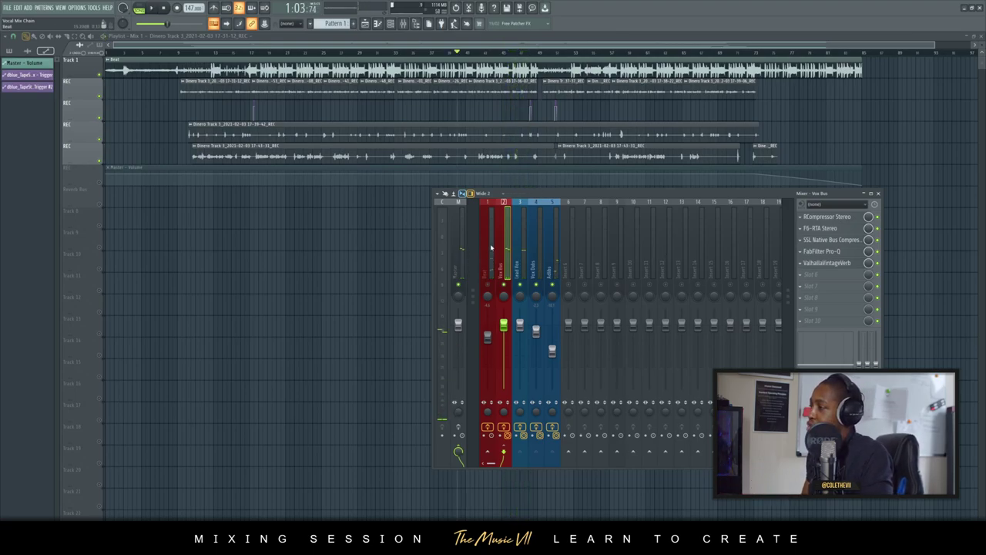
left_click(488, 288)
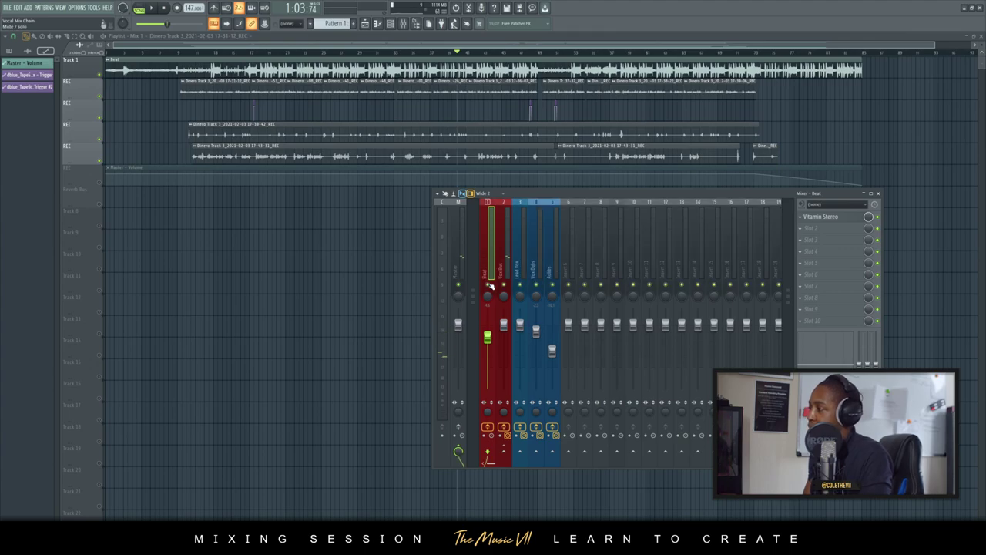
key("Left")
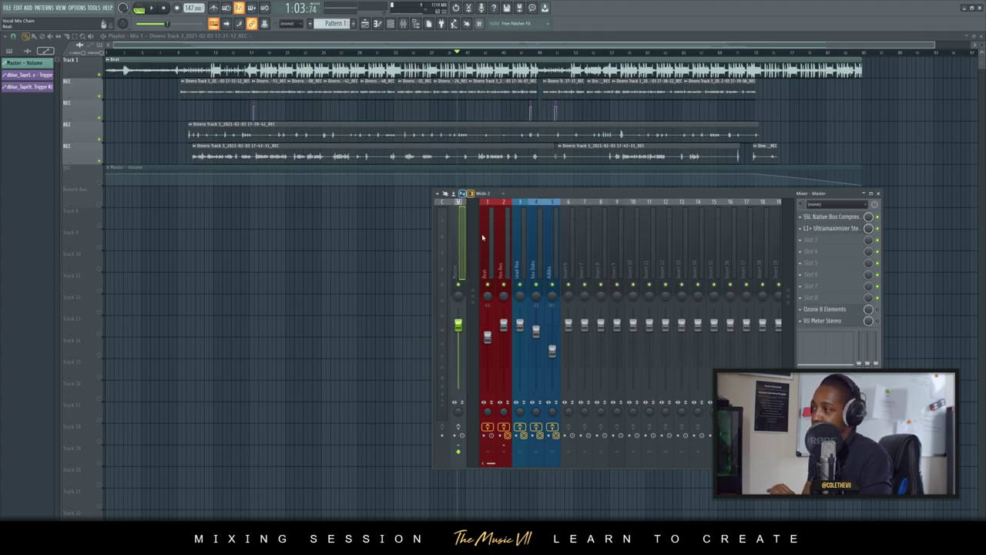
left_click(488, 243)
key("space")
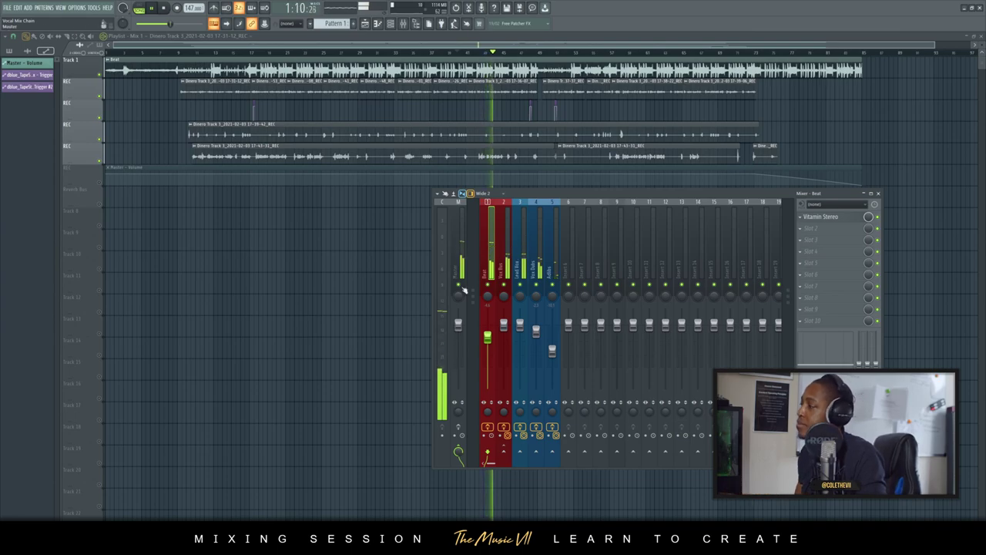
key("space")
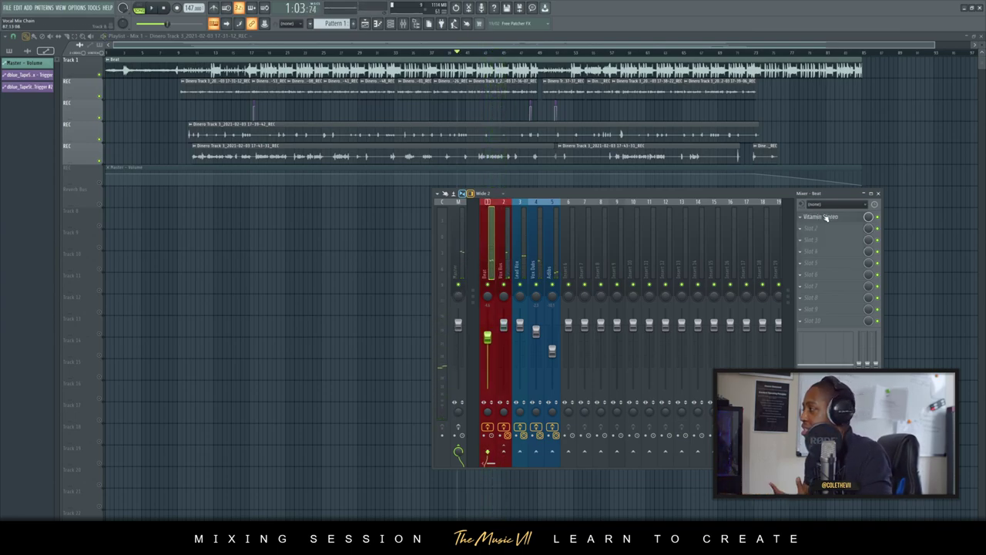
Open Vitamin Stereo from the Beat track beside the mixer and mute the Vox Bus
left_click(826, 218)
left_click_drag(650, 123, 285, 195)
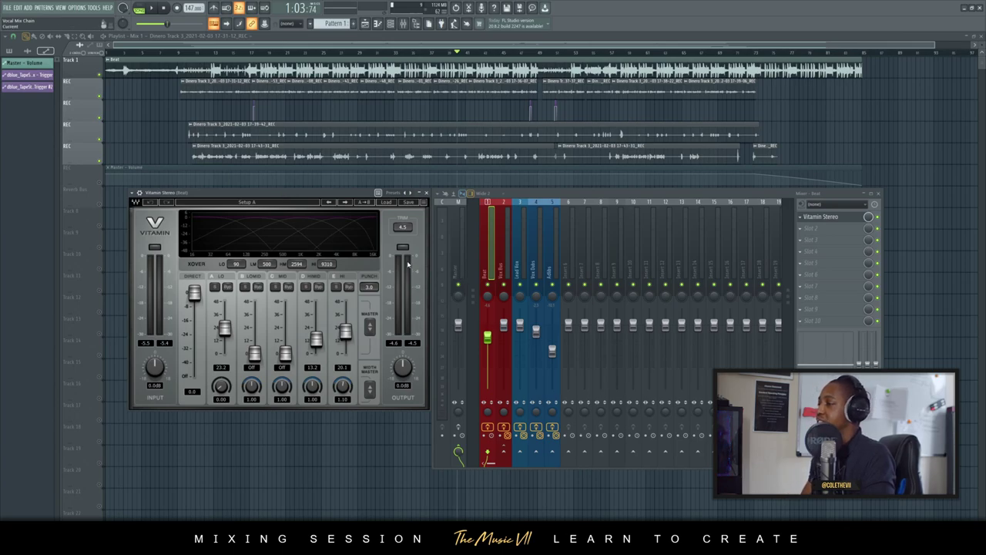
left_click(505, 286)
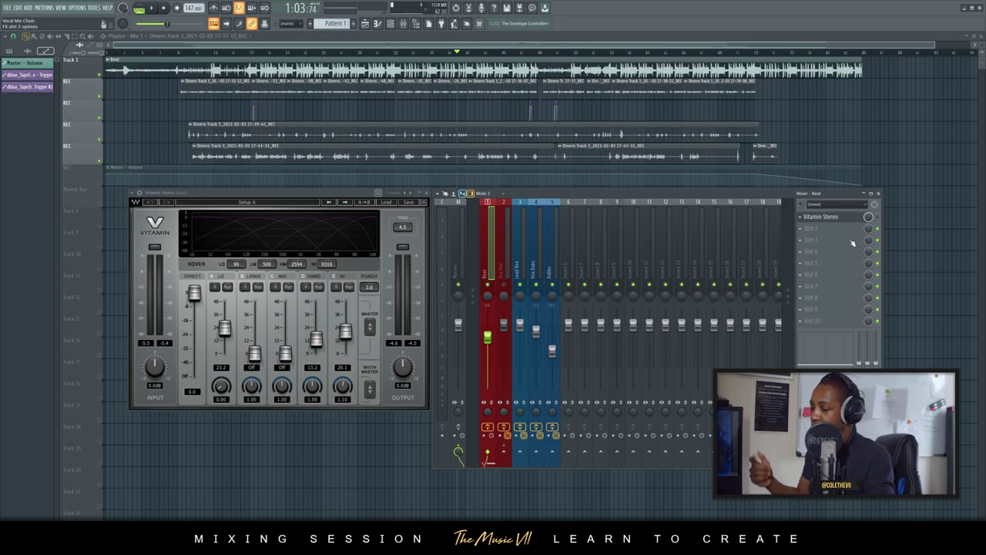
Play the beat from about 1:03 comparing Vitamin Stereo bypassed and enabled, leaving it enabled
key("space")
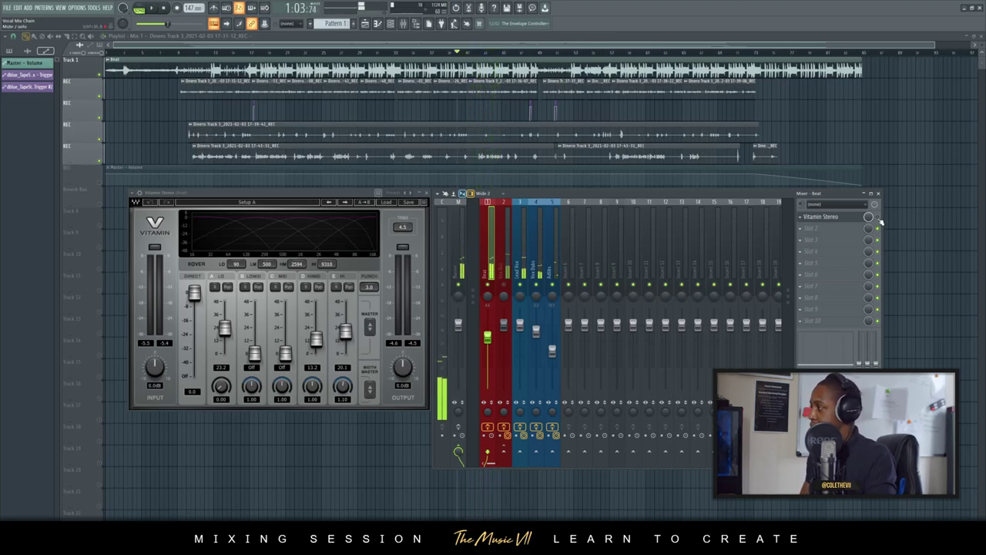
key("space")
key("space")
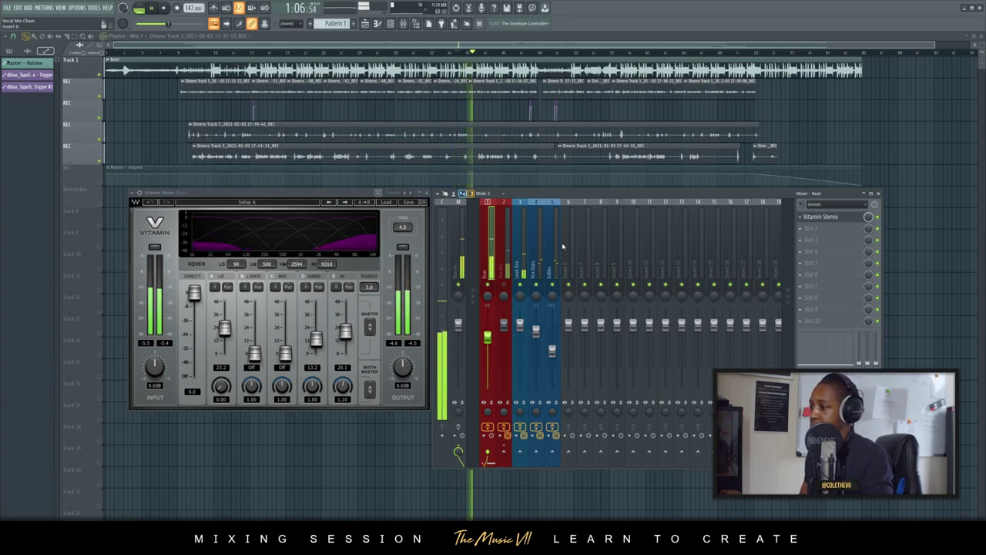
key("space")
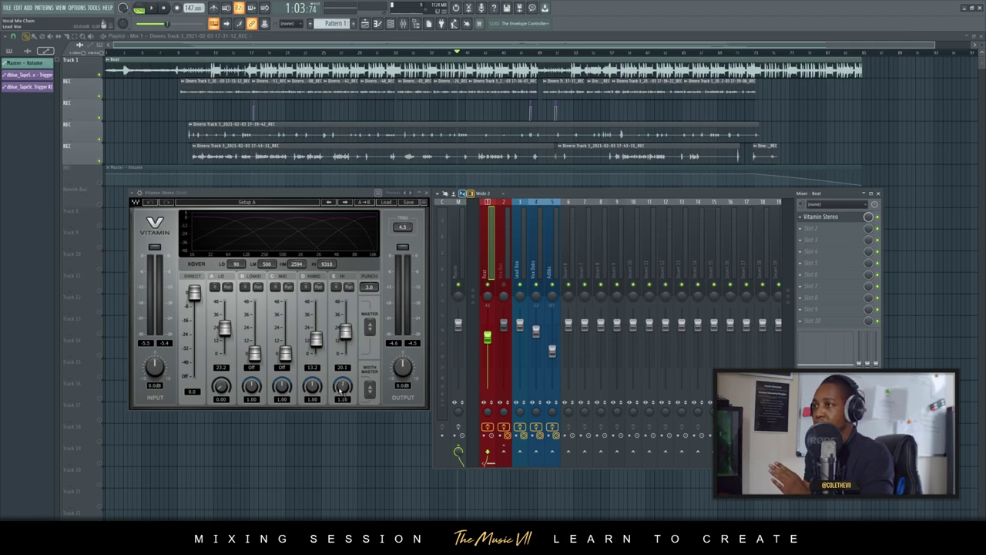
Set Vitamin Stereo's high-band width to 1.11 and select Insert 7, setting its stereo separation to 100% separated
left_click_drag(343, 386, 342, 383)
key("ctrl+z")
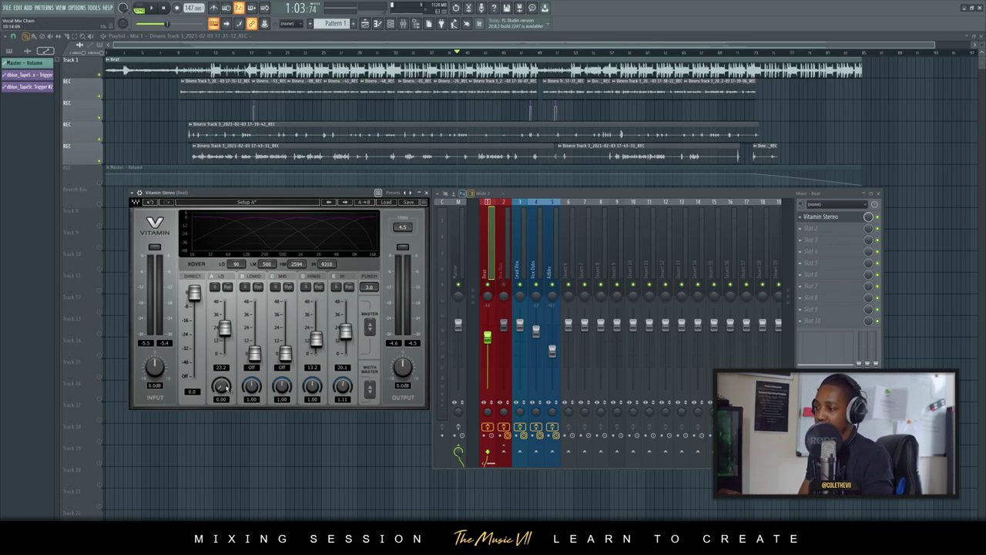
left_click(585, 368)
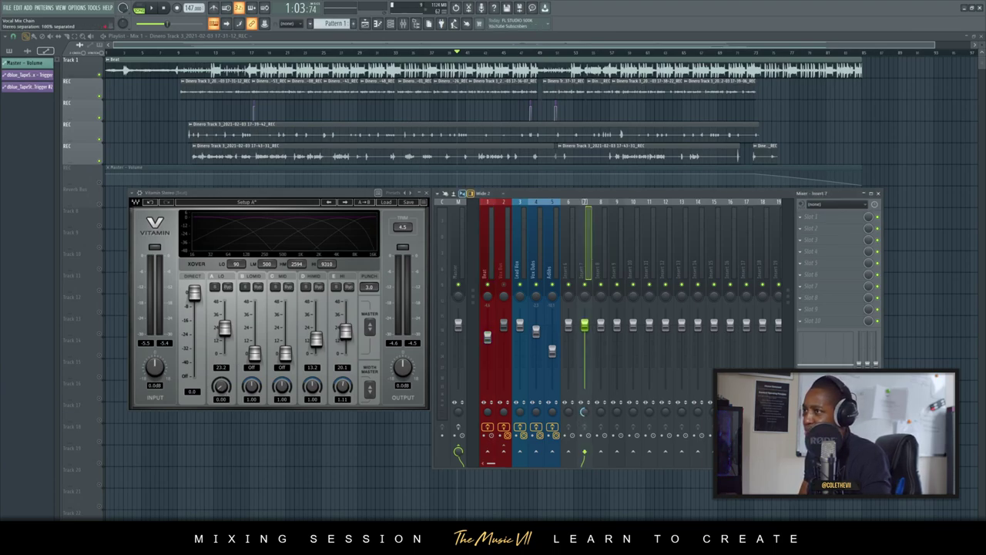
Reset Insert 7's stereo separation to its default and close the Vitamin Stereo window
right_click(585, 412)
left_click(598, 417)
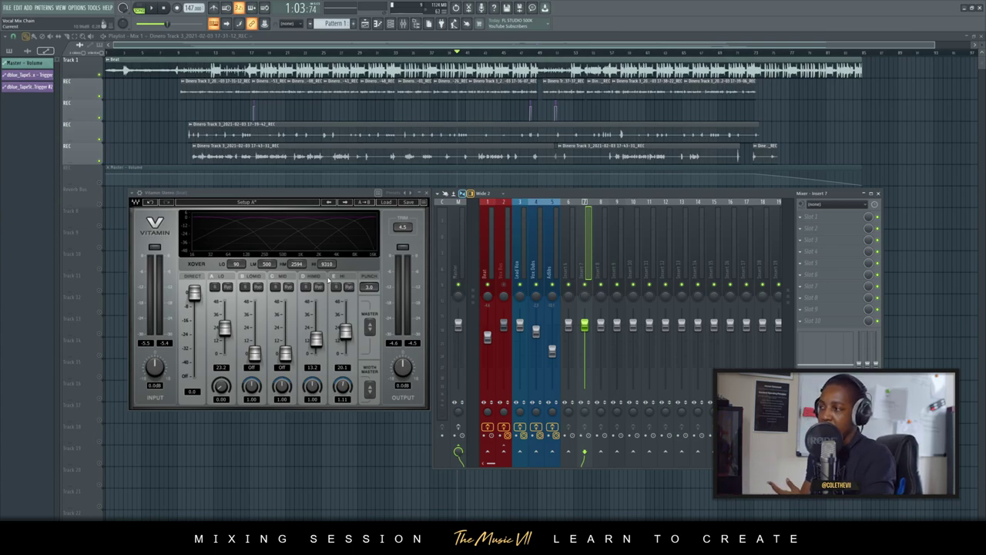
left_click(426, 194)
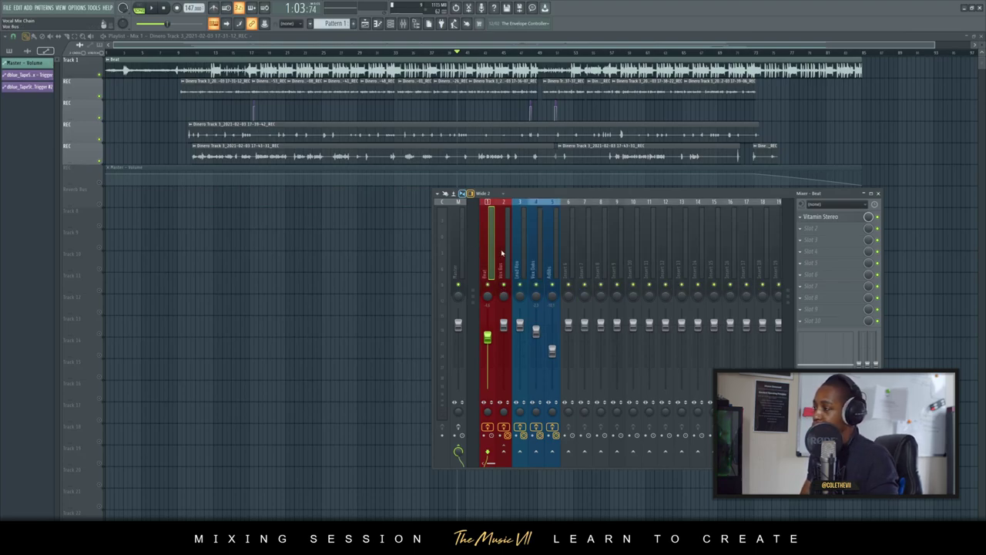
Review the effect chains on the Vox Dubs, Adlibs and Lead Vox mixer tracks
left_click(521, 259)
left_click(540, 270)
left_click(545, 267)
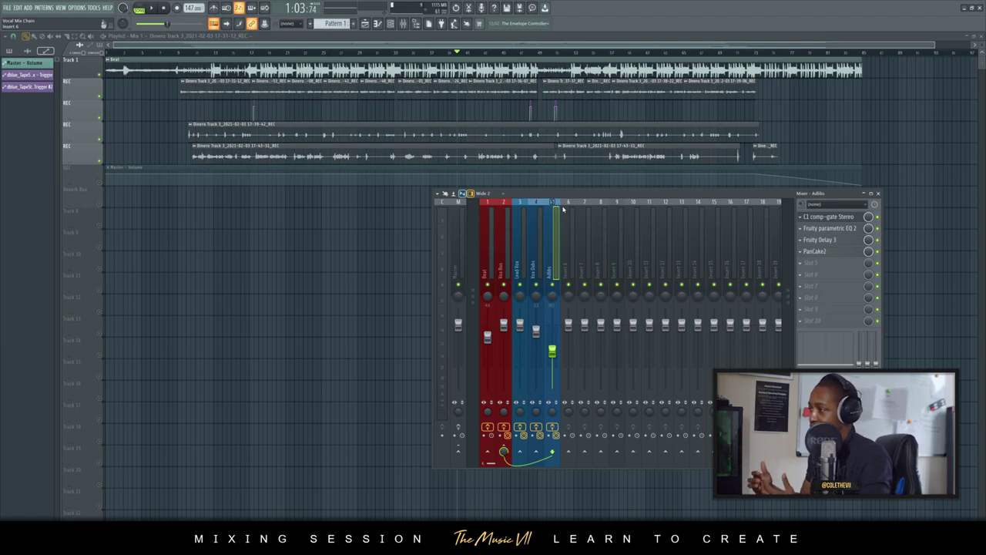
left_click(521, 247)
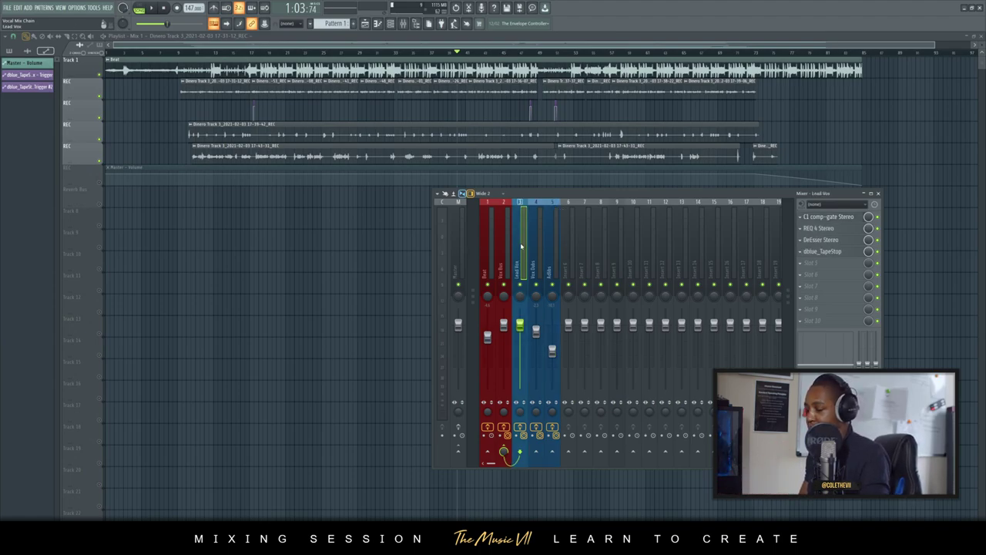
Play the full mix from about 1:30 and select Insert 6 in the mixer
left_click_drag(186, 56, 606, 53)
key("space")
left_click(405, 24)
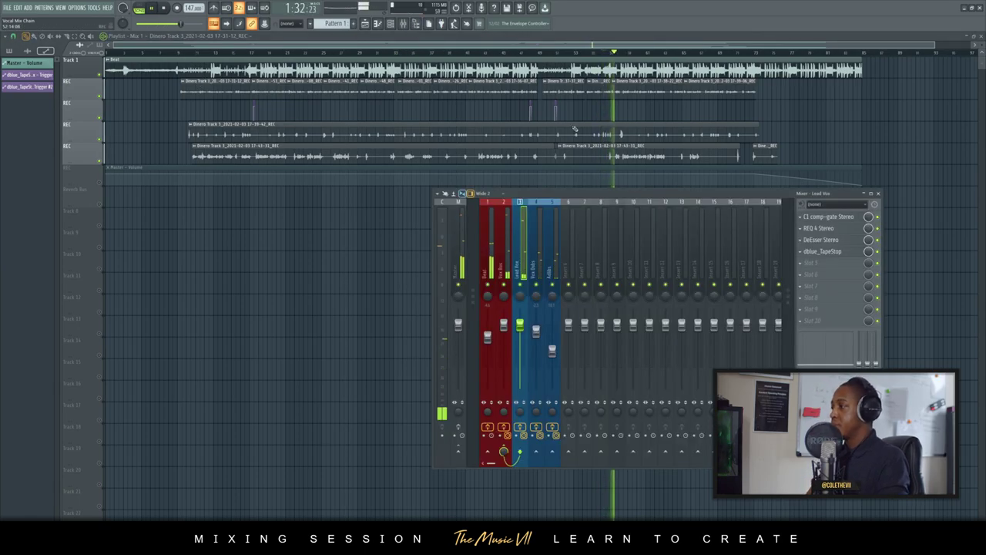
left_click(571, 249)
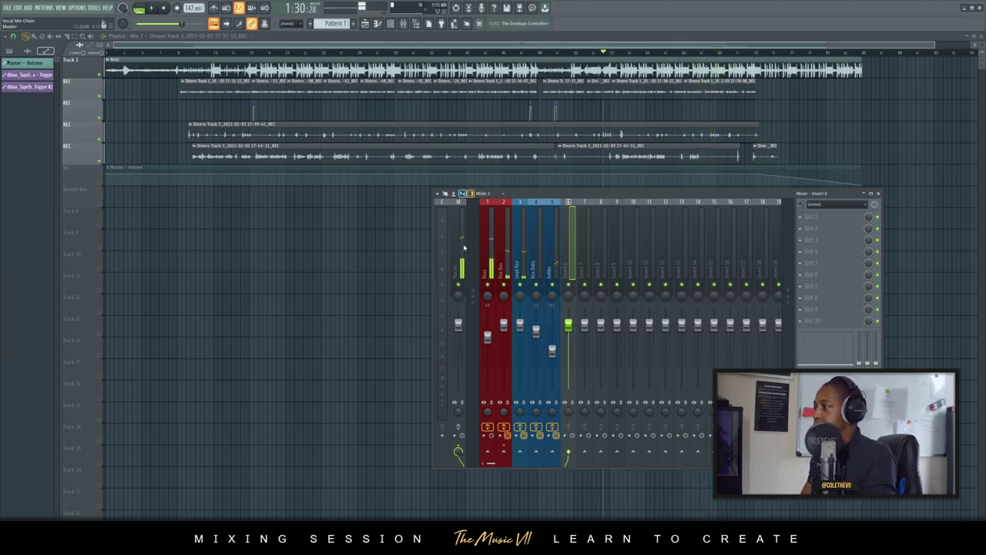
Select the Master track and open its SSL Native Bus Compressor beside the mixer
left_click(457, 250)
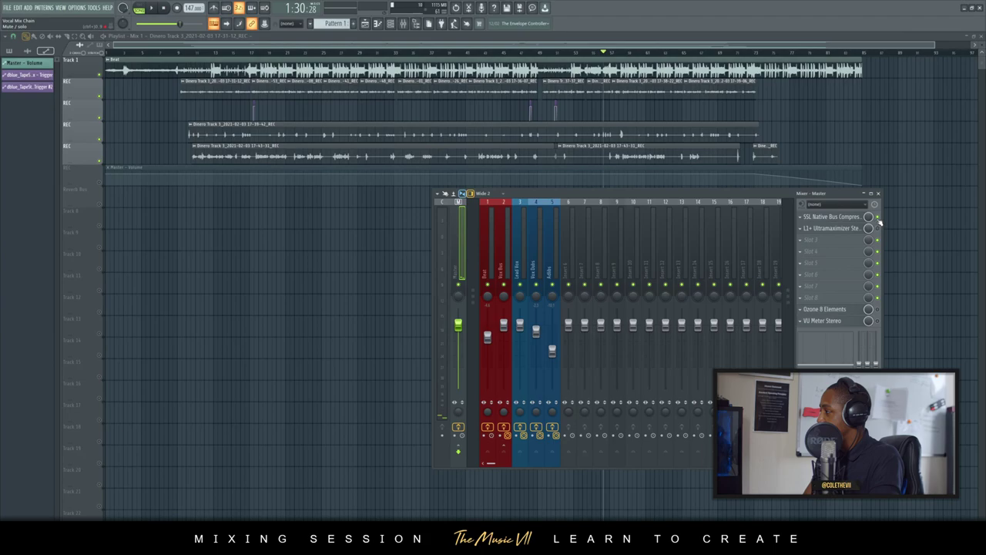
left_click(848, 218)
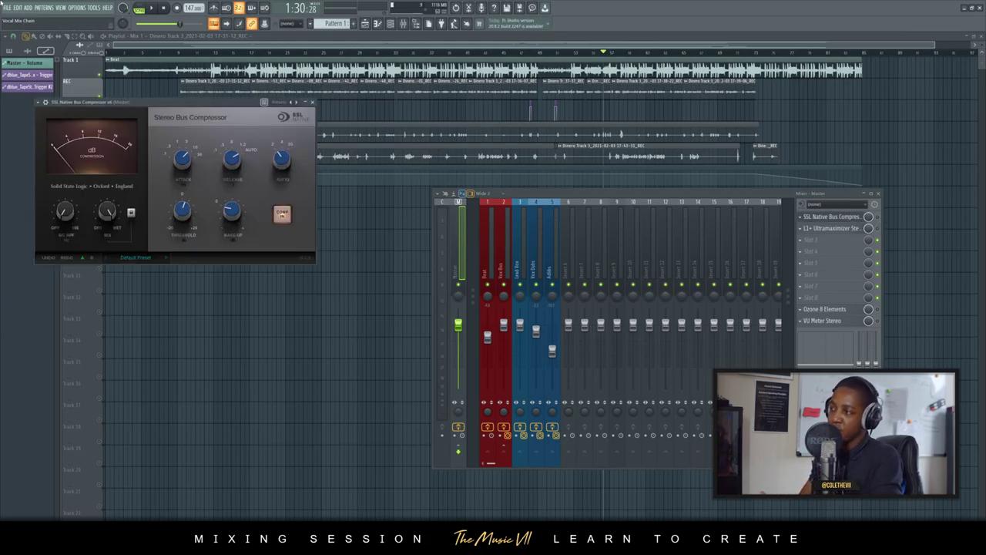
left_click_drag(183, 106, 305, 198)
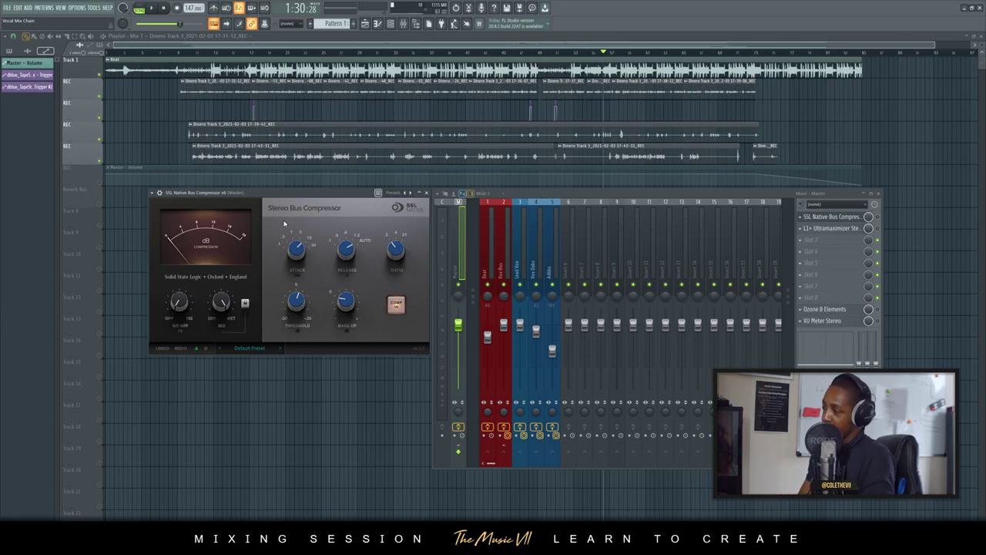
Play the mix from about 1:30 comparing the SSL Native Bus Compressor bypassed and enabled, leaving it enabled
left_click(880, 217)
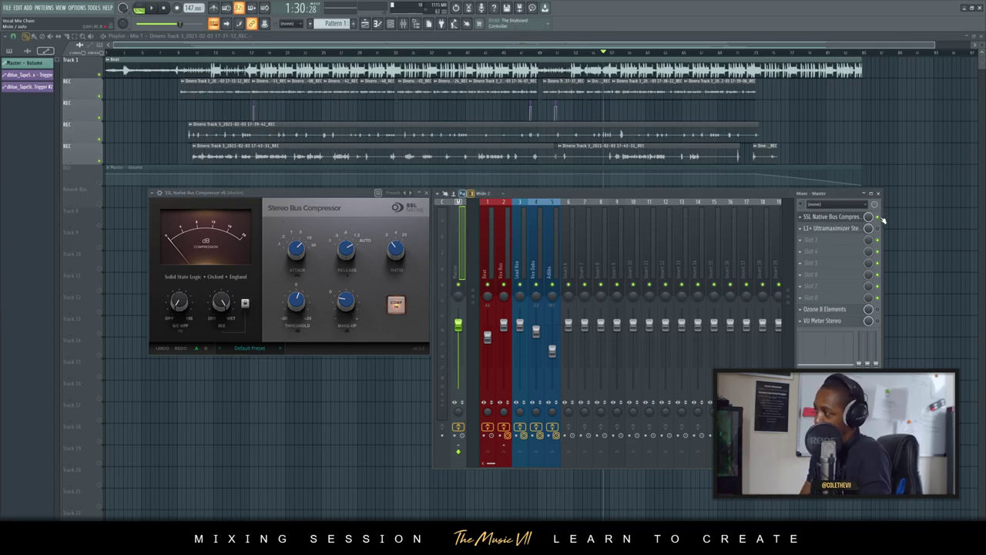
key("space")
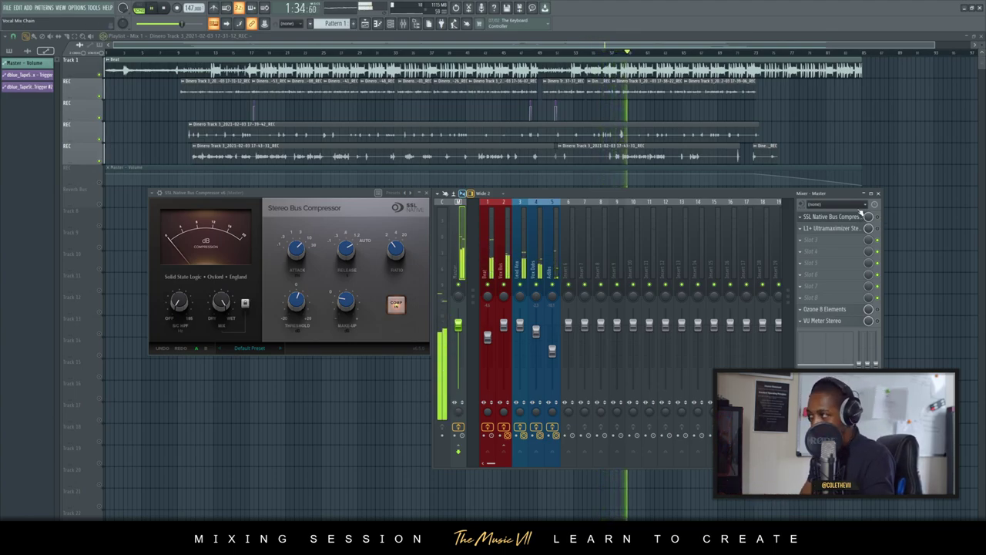
key("space")
key("space")
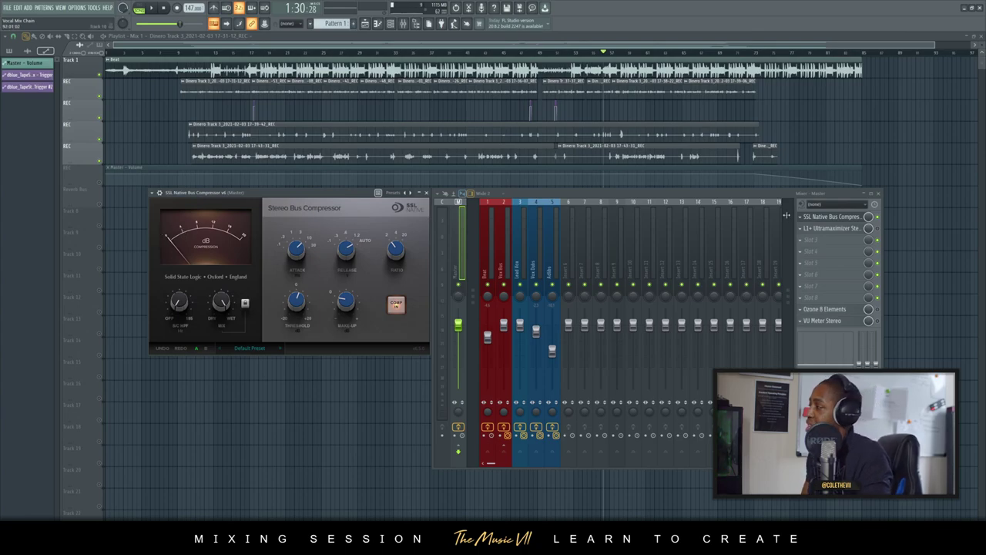
Open L1+ Ultramaximizer from the Master in its Legacy interface, beside the mixer, and close the SSL Native Bus Compressor
left_click(831, 228)
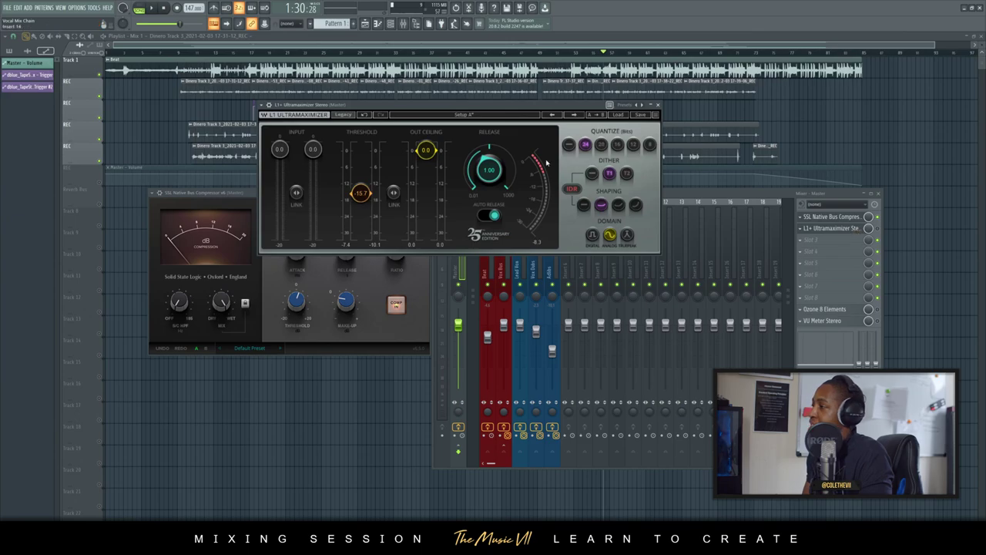
left_click(343, 114)
left_click_drag(350, 104, 260, 350)
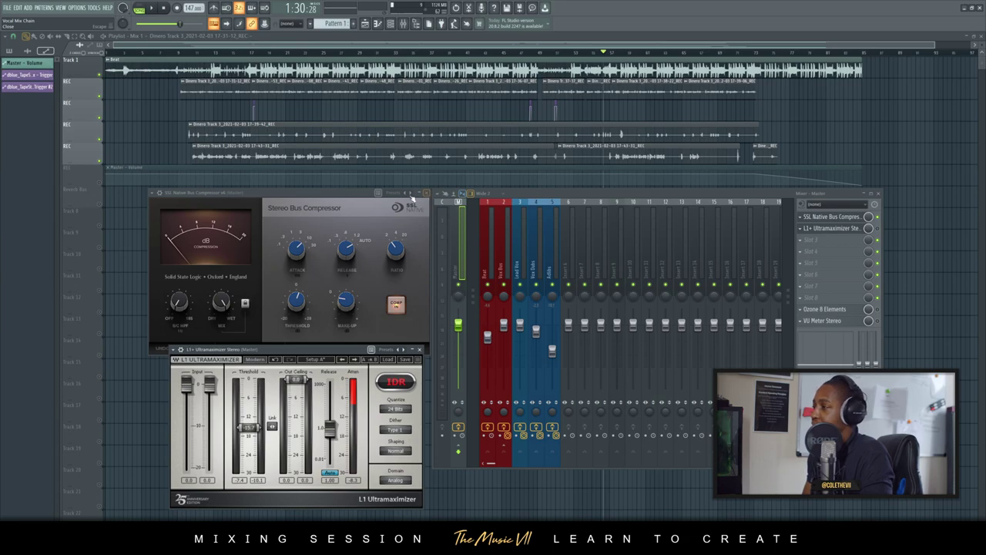
left_click_drag(424, 194, 319, 159)
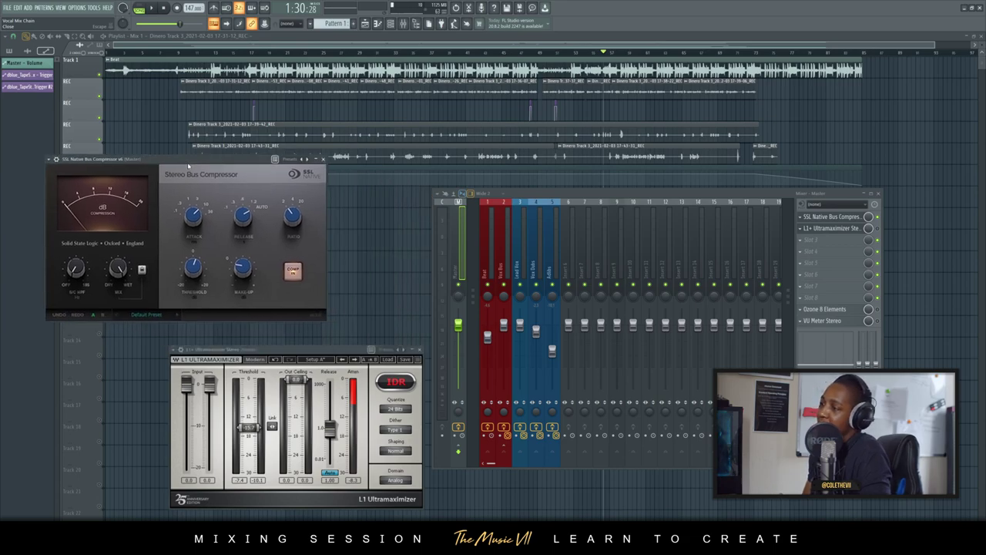
left_click(321, 159)
left_click_drag(295, 349, 239, 234)
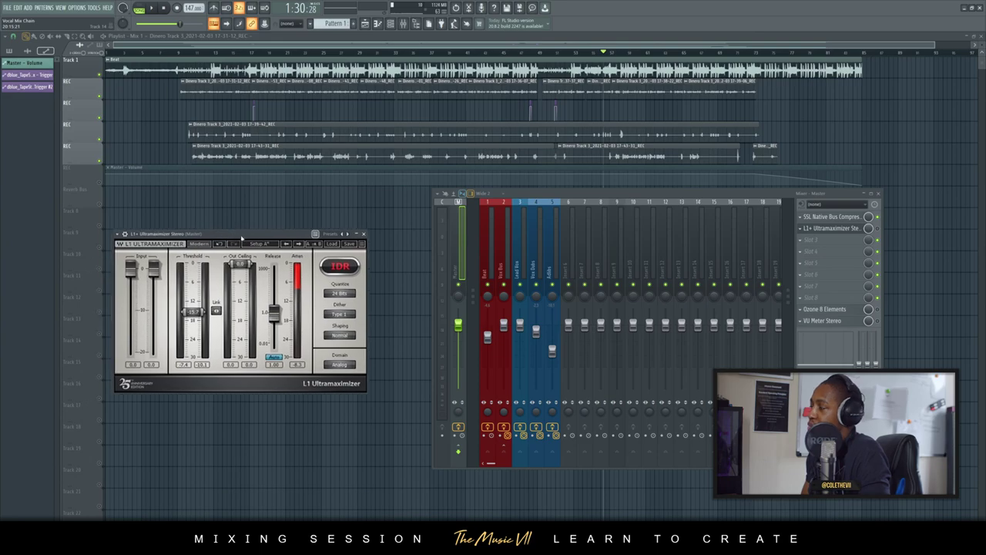
Play the mix from about 1:30 comparing L1+ Ultramaximizer bypassed and enabled, leaving it enabled
left_click(877, 228)
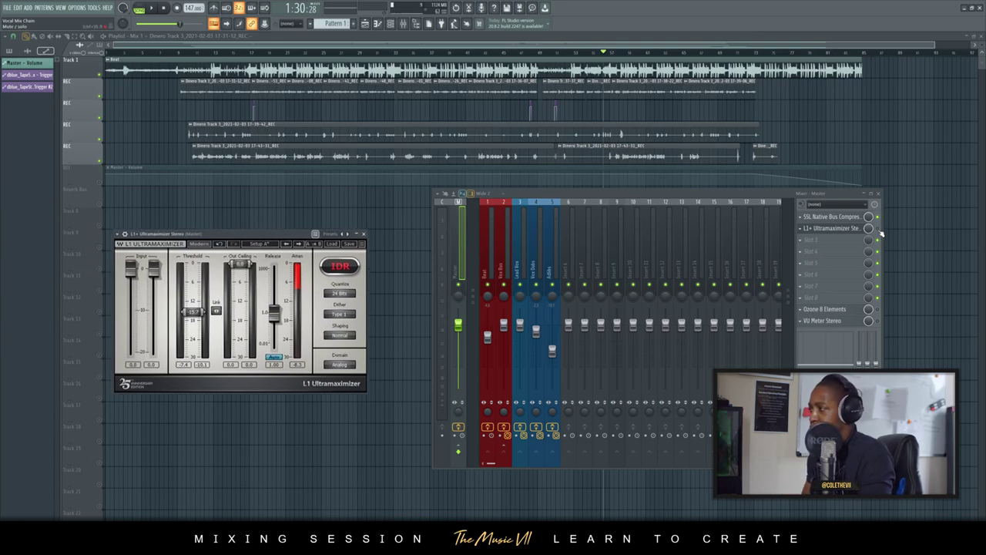
key("space")
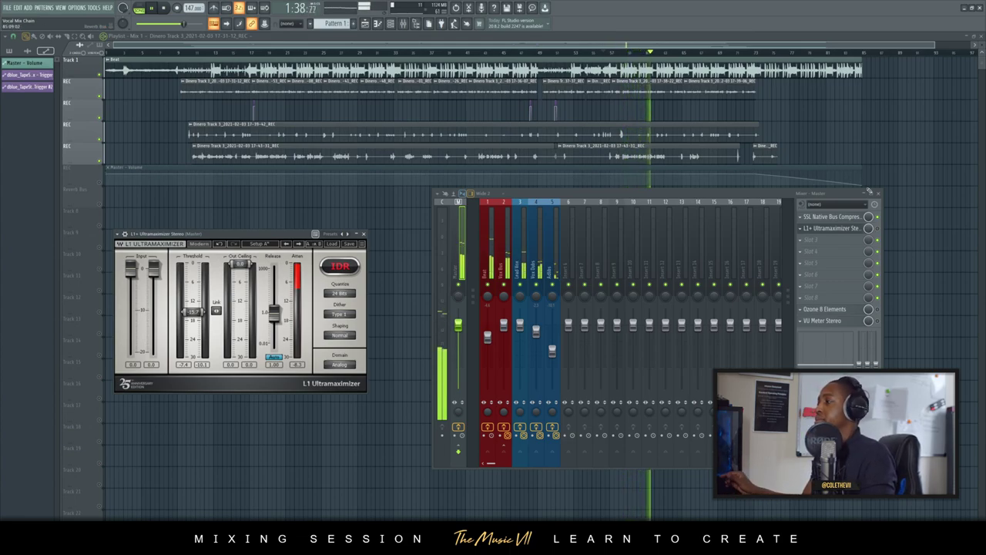
key("space")
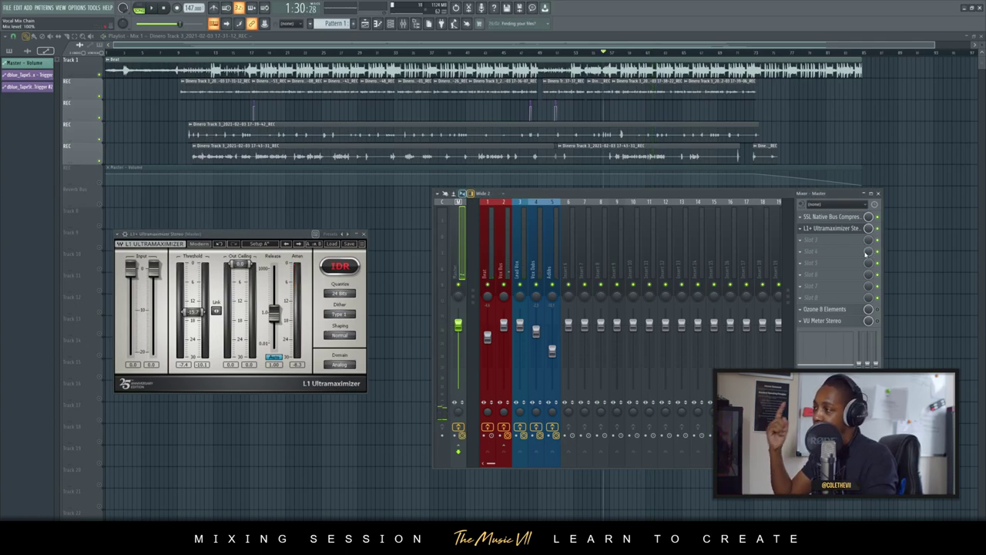
key("space")
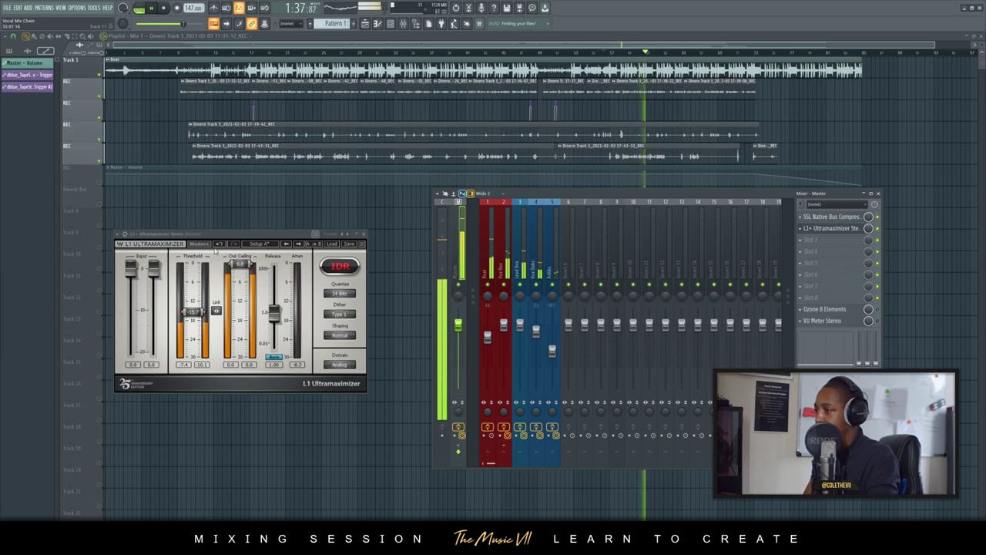
Switch L1+ Ultramaximizer to its Modern interface, clear of the mixer, and watch its meters until playback is stopped
left_click(199, 243)
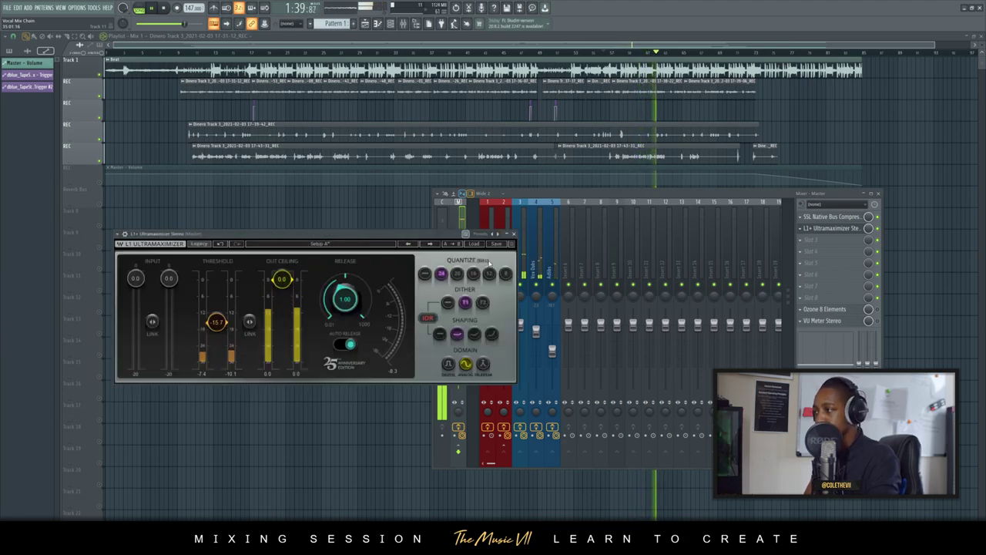
left_click_drag(423, 235, 360, 232)
left_click_drag(517, 202, 602, 211)
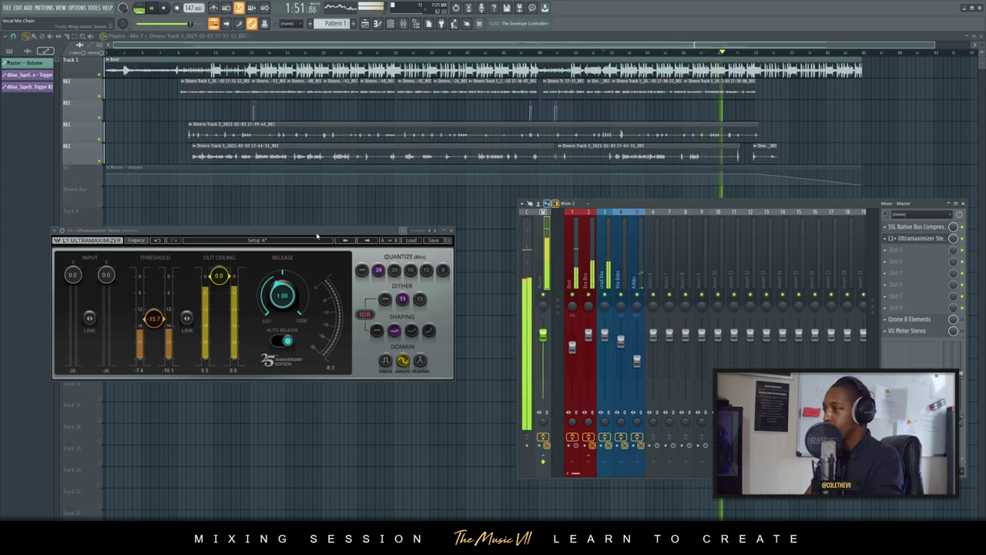
key("space")
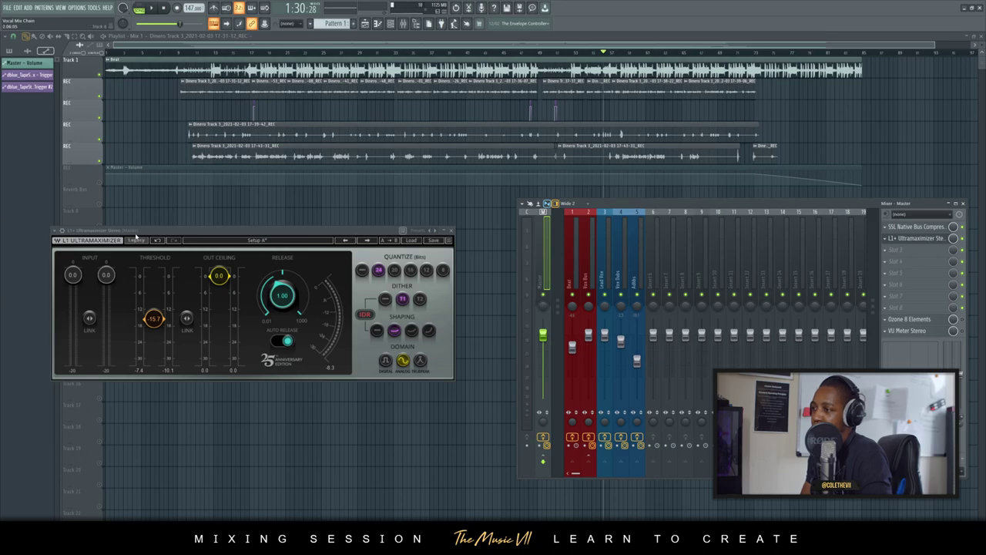
Return L1+ Ultramaximizer to its Legacy interface and arrange it side by side with the mixer
left_click(135, 239)
left_click_drag(647, 202, 610, 198)
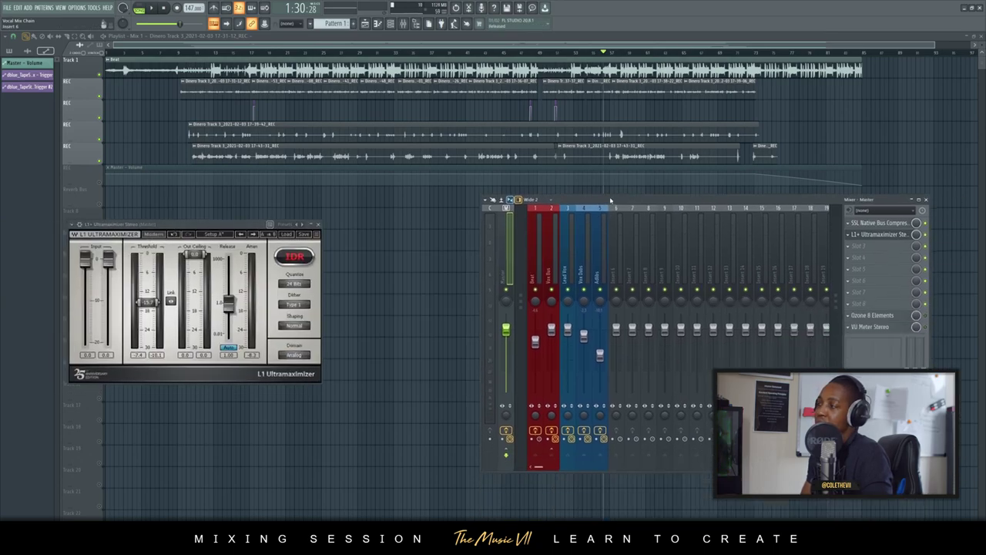
left_click_drag(176, 227, 332, 199)
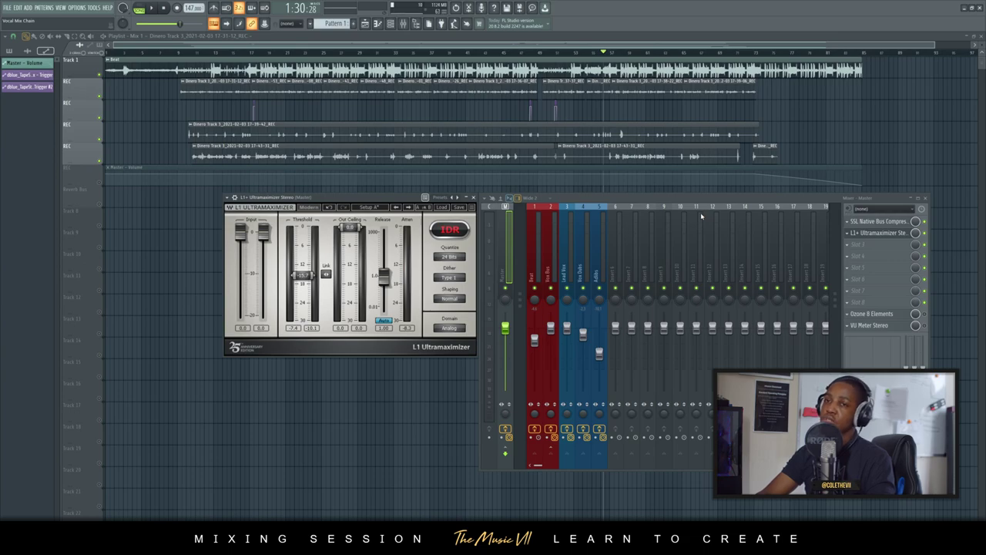
Look through the plugin choices for the Master's Slot 3 and view its Ozone 8 Elements and VU Meter Stereo
left_click(865, 246)
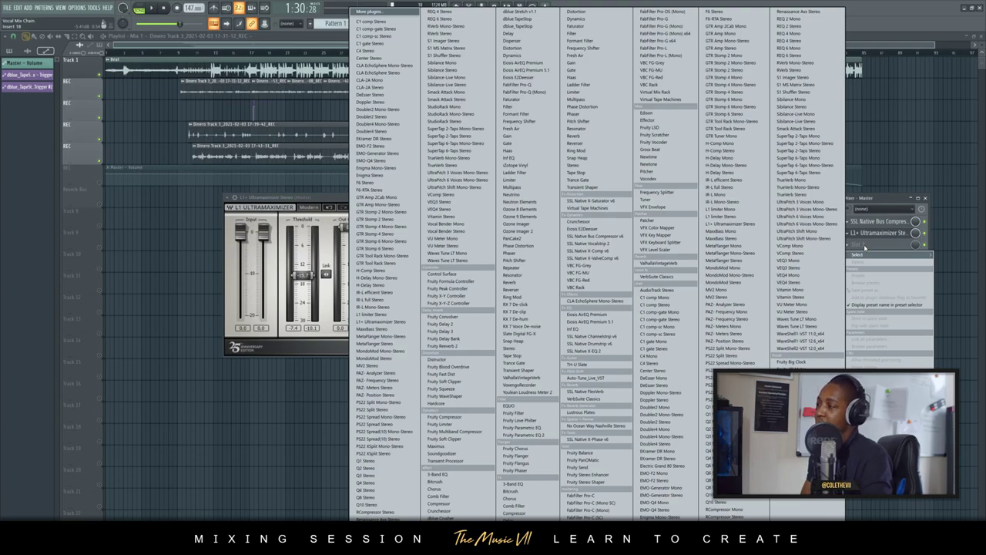
left_click(864, 247)
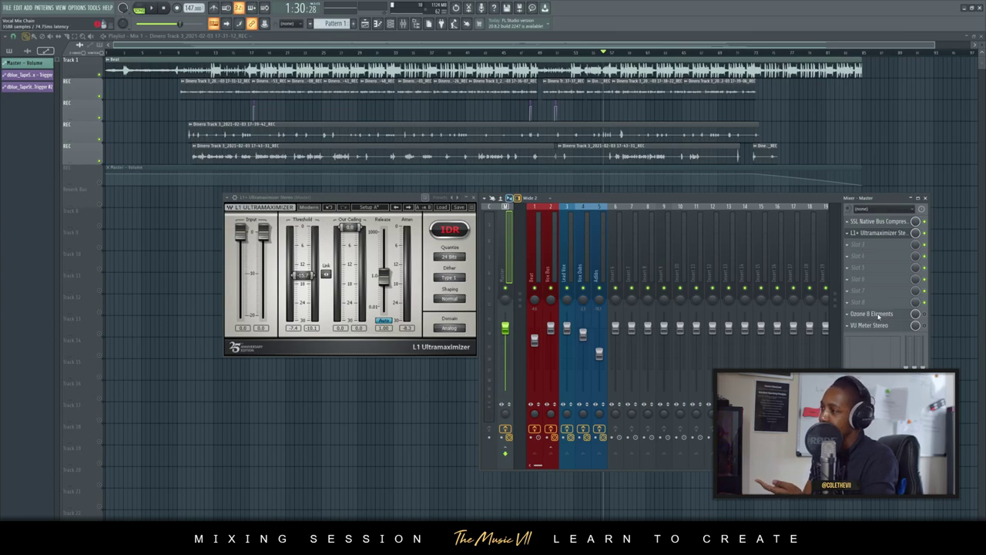
left_click(878, 315)
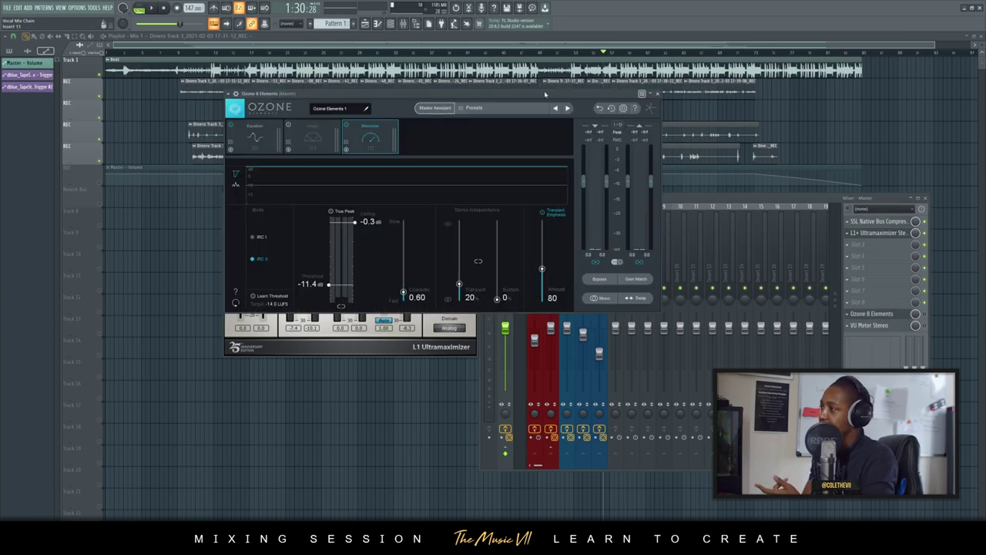
left_click(661, 96)
left_click(886, 325)
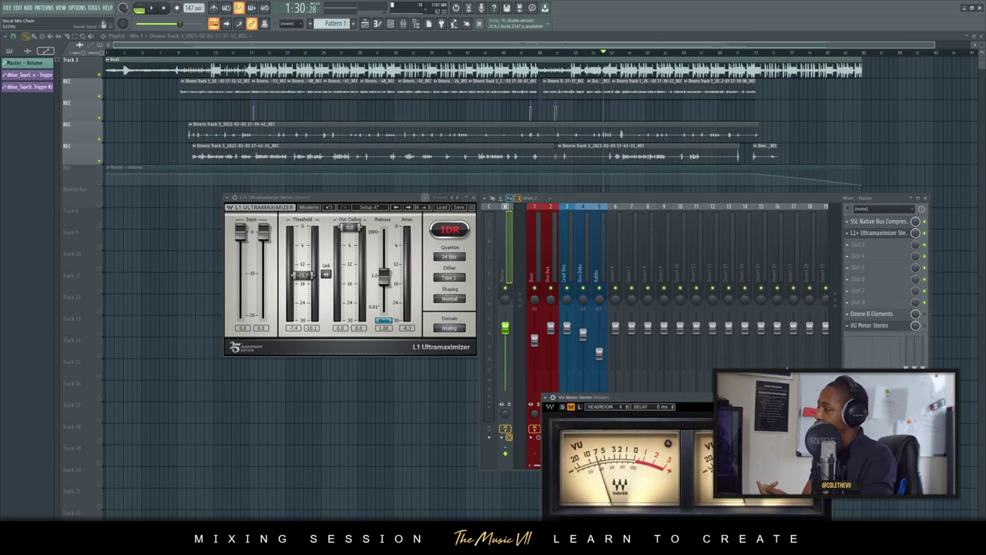
left_click(887, 325)
left_click(884, 253)
left_click(883, 247)
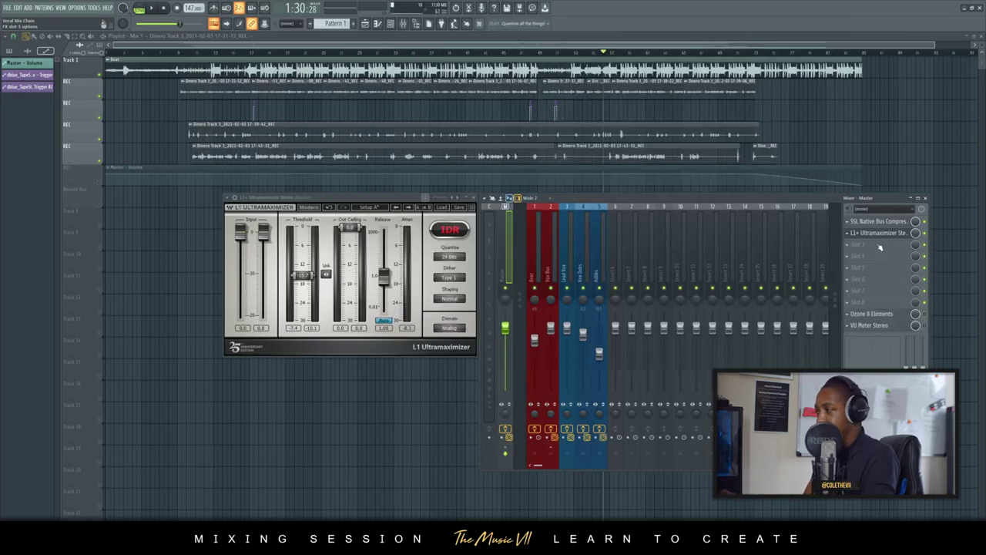
Set the playlist snap to Bar with the plugin and mixer windows closed, and save the project
left_click(473, 197)
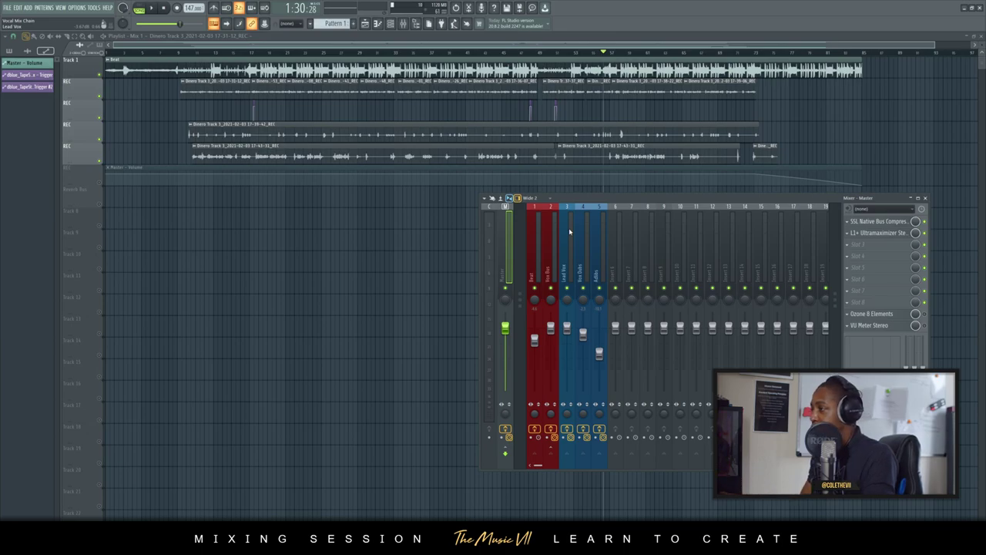
left_click(14, 38)
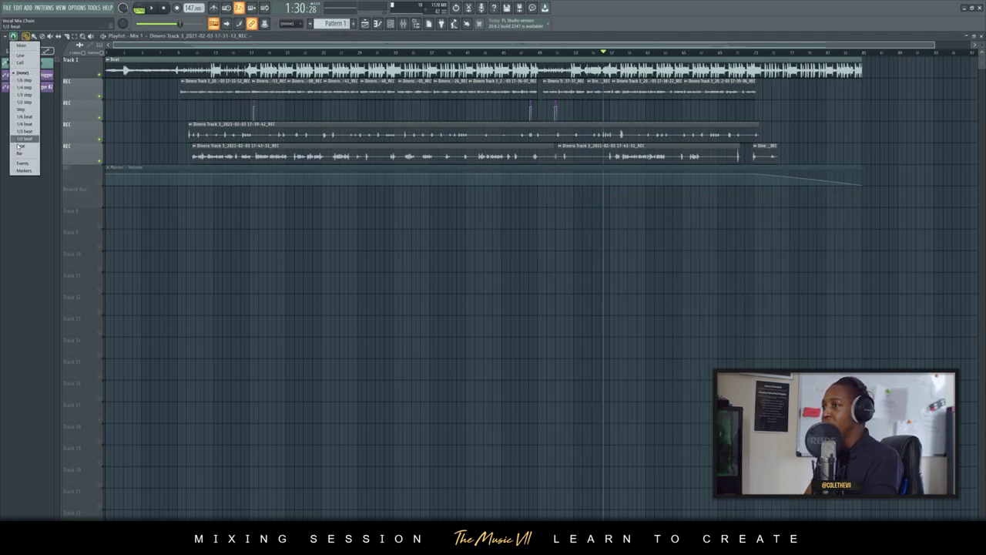
left_click(20, 152)
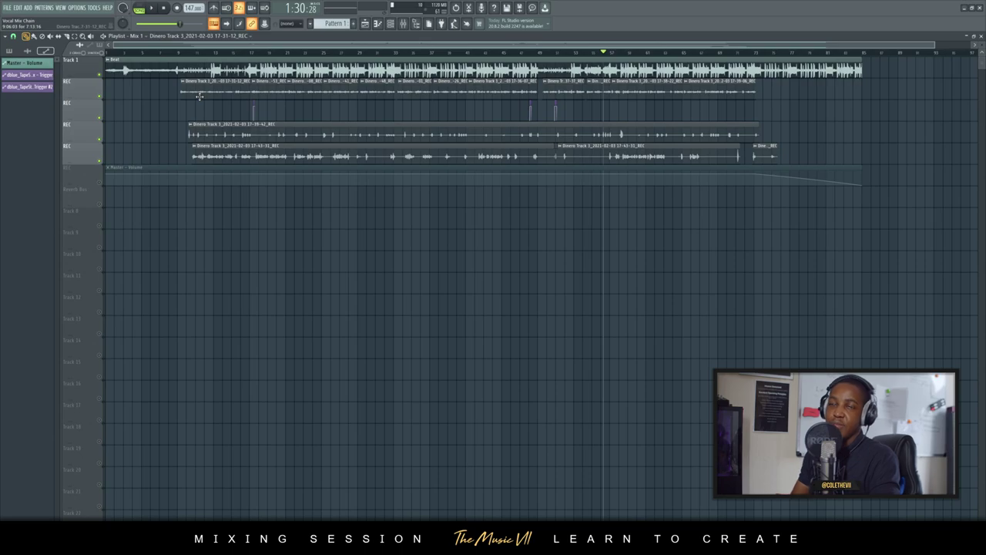
left_click(507, 8)
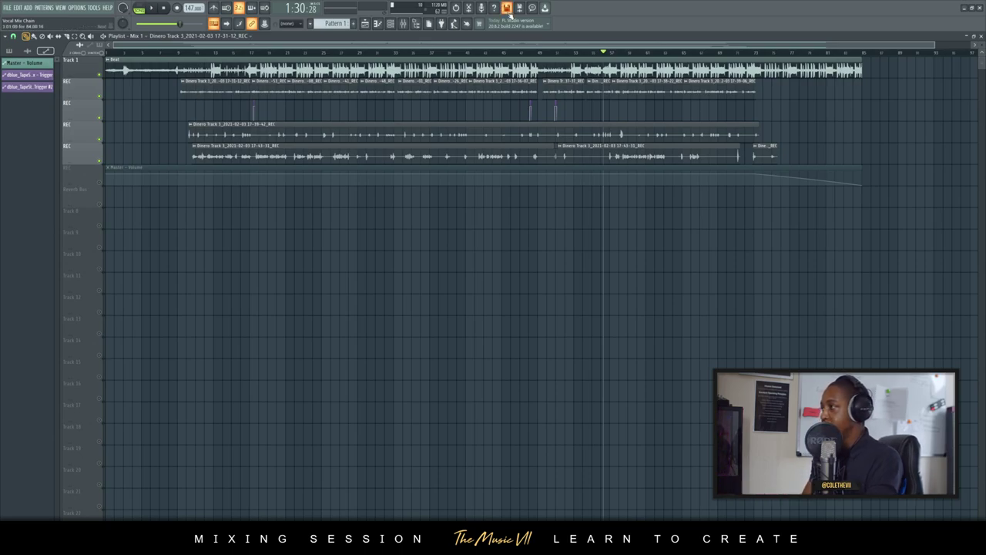
Return the playhead to the beginning of the song and play the full mix
left_click(177, 53)
left_click_drag(163, 81, 158, 73)
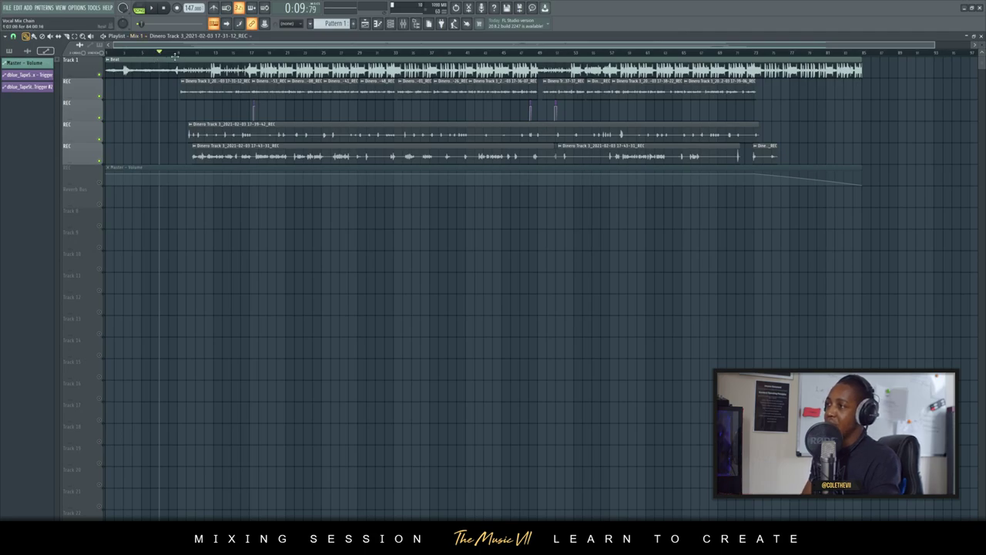
left_click_drag(162, 58, 141, 57)
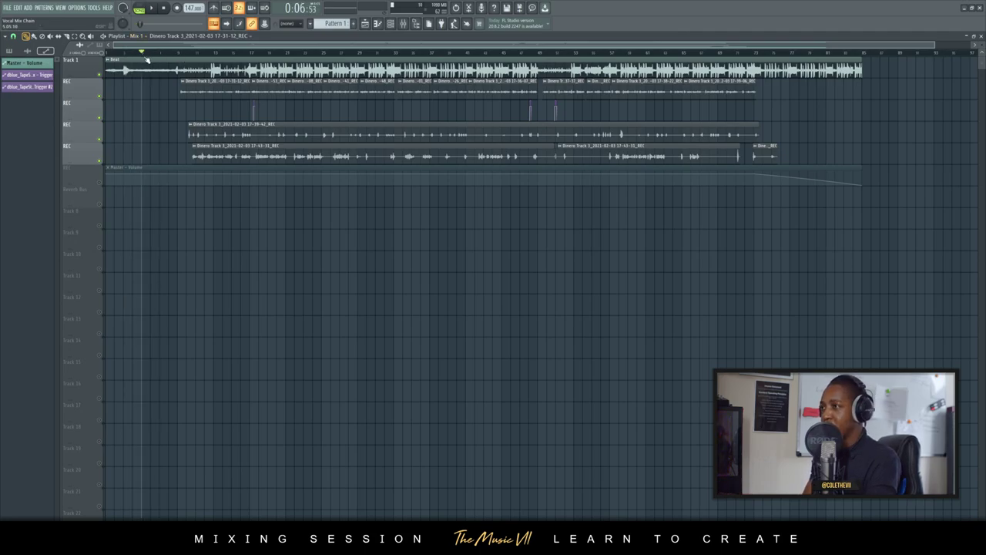
key("space")
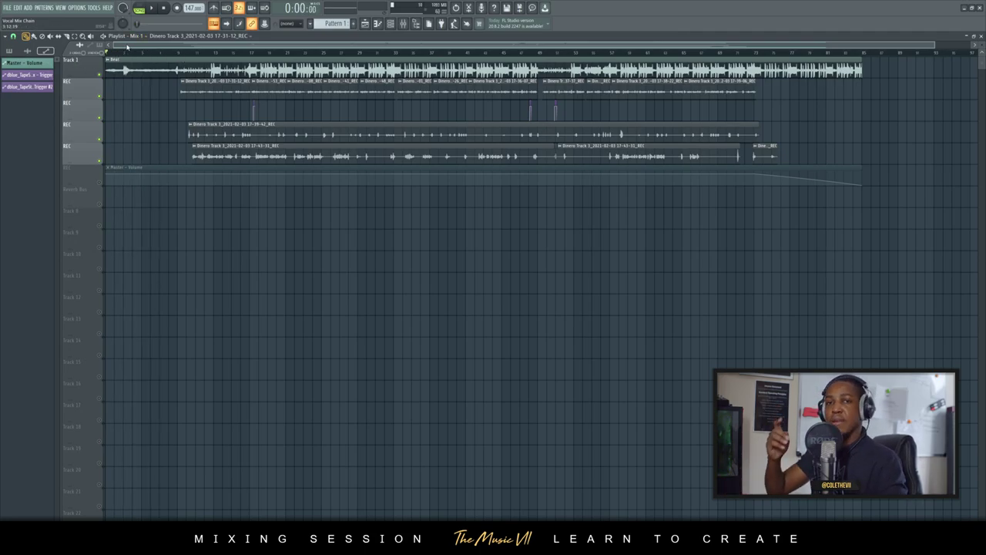
left_click(153, 8)
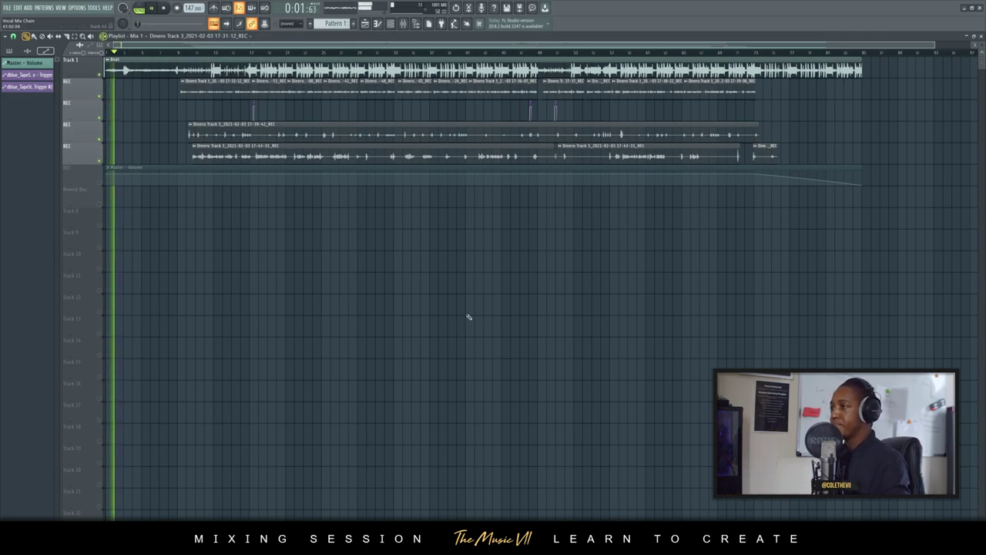
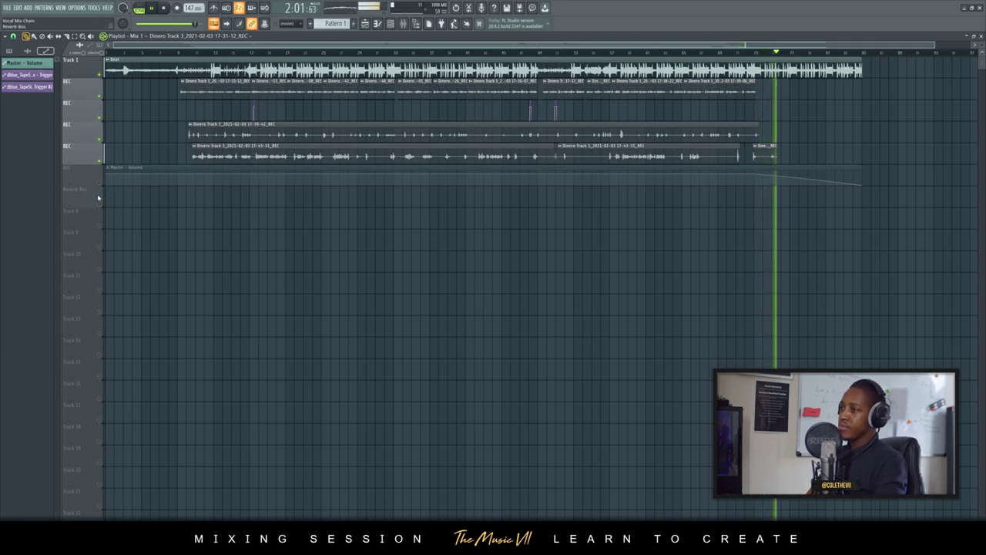
Enable the playlist track holding the Master - Volume automation during playback and save the project
left_click(101, 186)
key("ctrl+s")
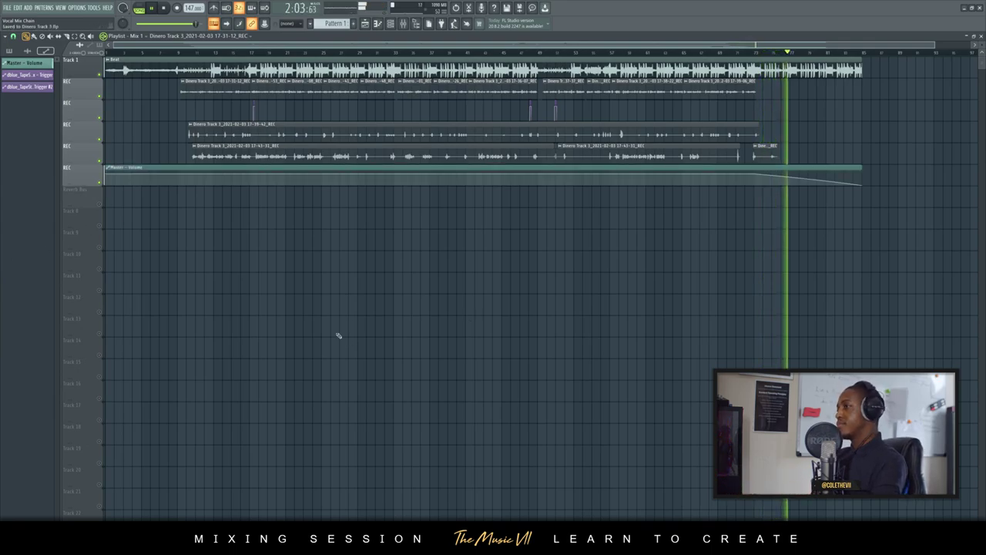